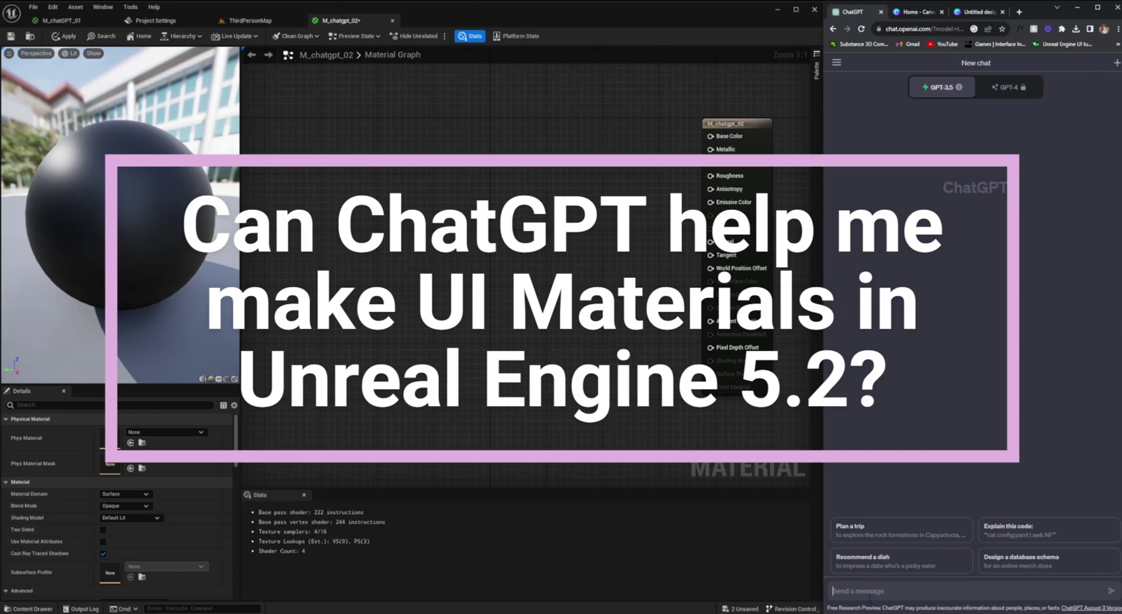
# Ask ChatGPT for step-by-step directions on creating an Unreal Engine 5 UI material with a gradient square blending three colors
pyautogui.write('Can you give me a step by step directions on how to create a mater')
pyautogui.write('ial UI for UNreal engine 5.')
pyautogui.write(' I want a')
pyautogui.write(' gradient box')
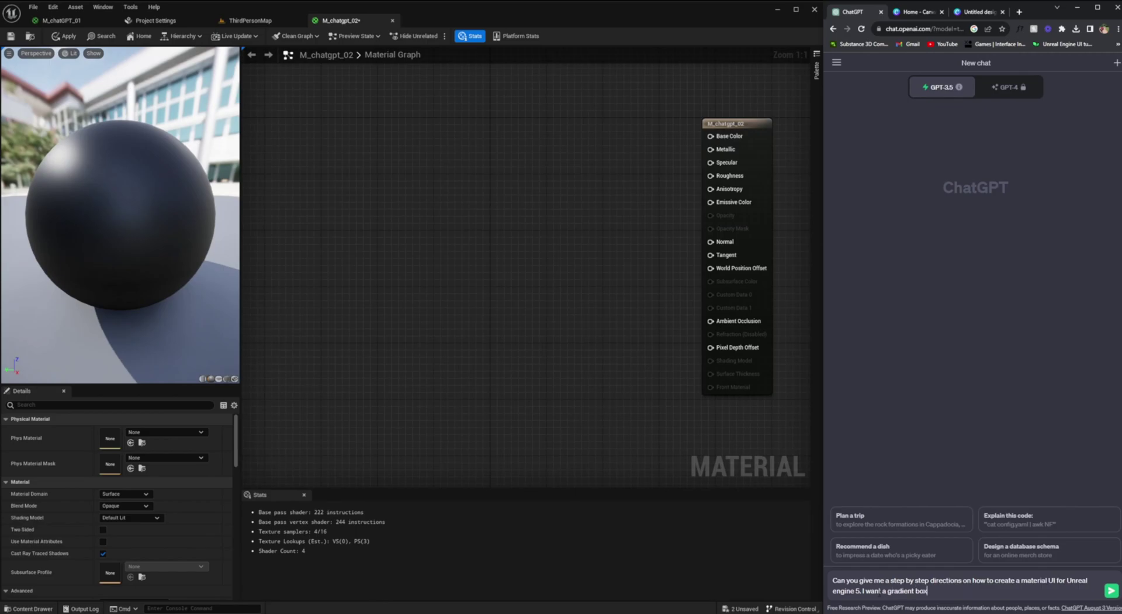
pyautogui.write('quare with a belnd of three col')
pyautogui.press('Return')
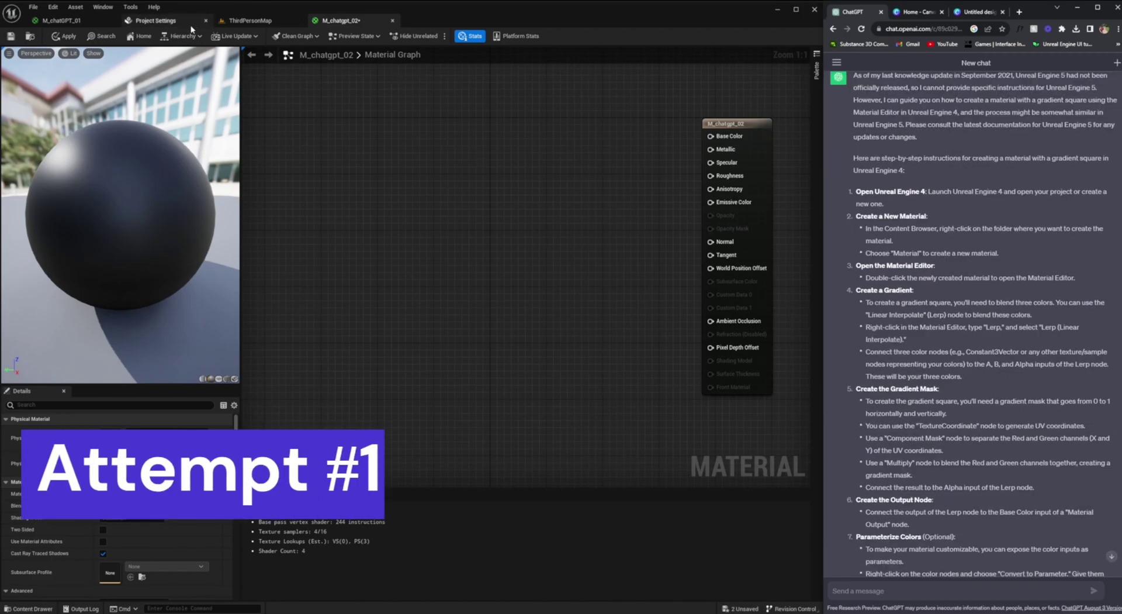
# In Unreal Engine, create a material named M_chatgpt_03 in the Content folder and open it for editing
pyautogui.click(245, 22)
pyautogui.rightClick(238, 520)
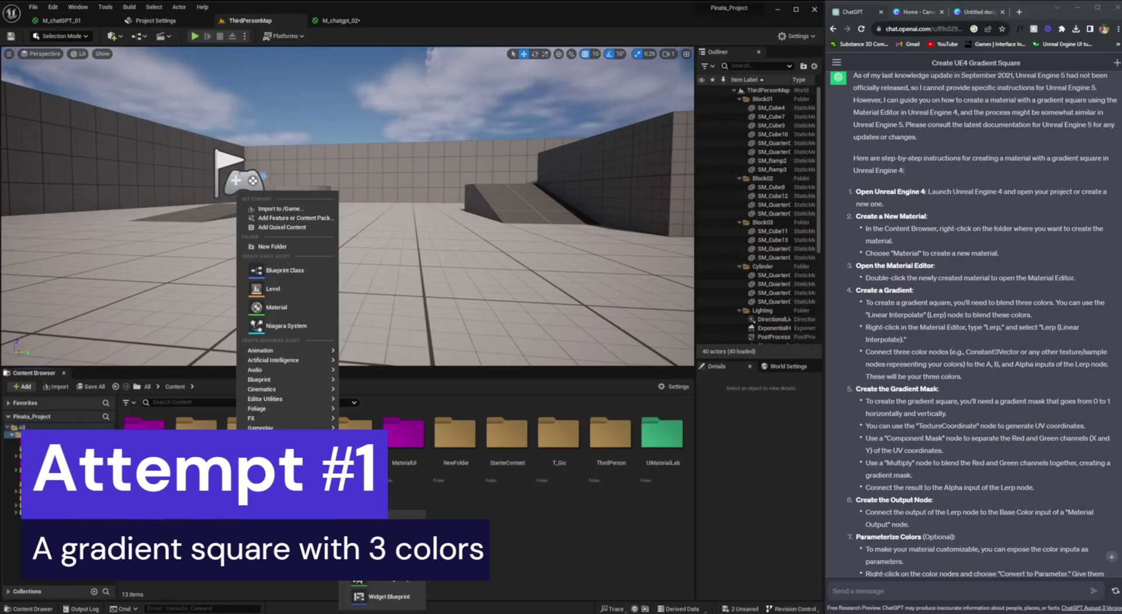
pyautogui.click(291, 319)
pyautogui.write('M_chatgpt_03')
pyautogui.press('Return')
pyautogui.doubleClick(248, 516)
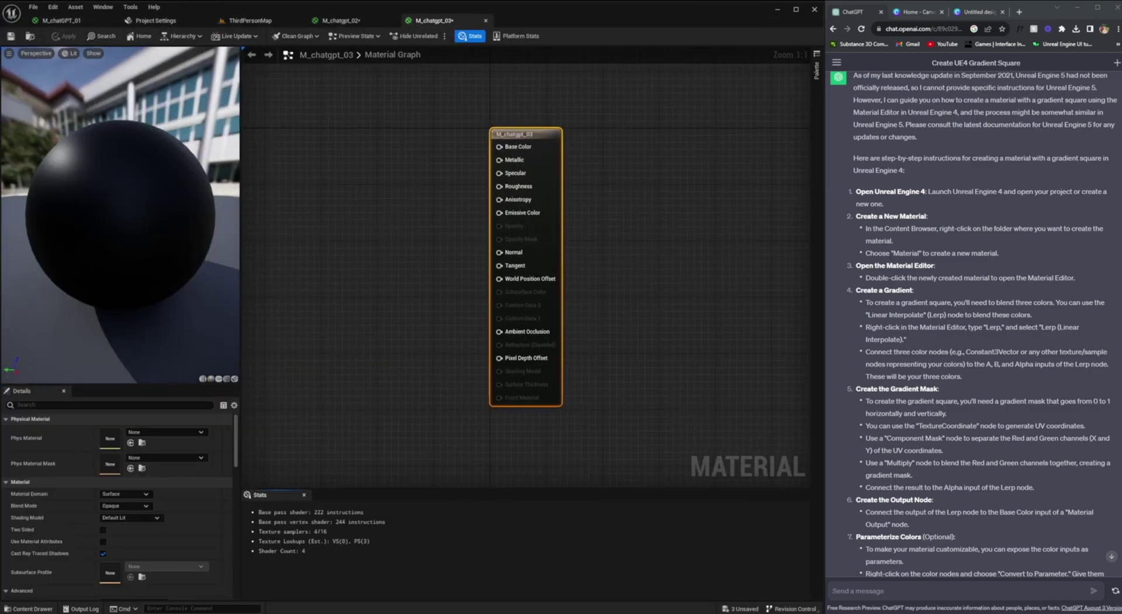
# Following ChatGPT's directions, add a LinearInterpolate node to the material graph, left of the material result node
pyautogui.click(865, 295)
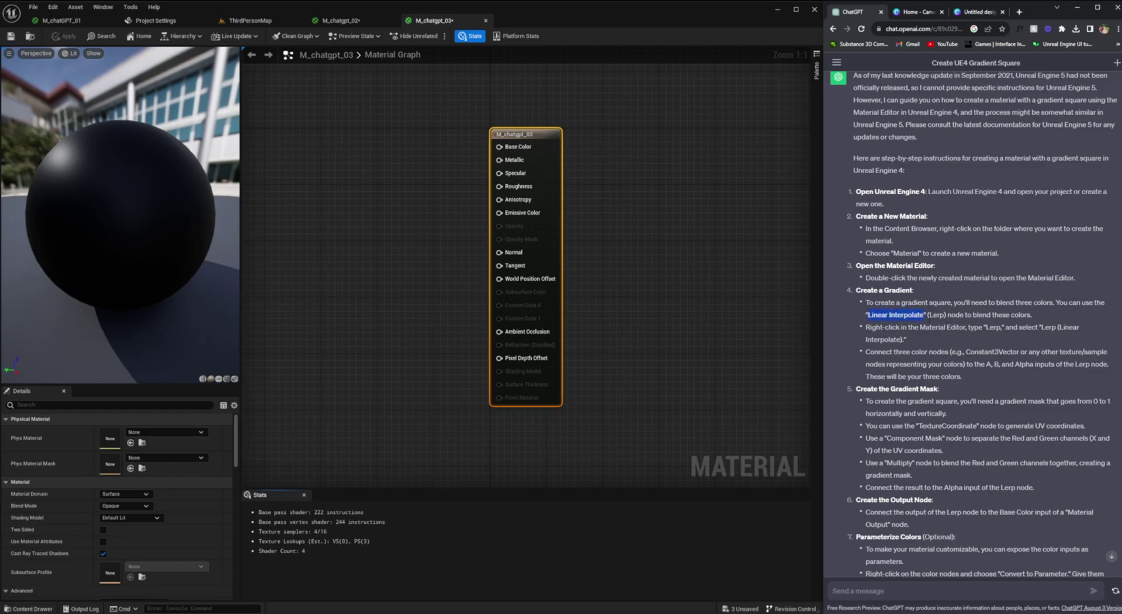
pyautogui.moveTo(867, 327); pyautogui.dragTo(906, 339)
pyautogui.rightClick(337, 222)
pyautogui.write('ler')
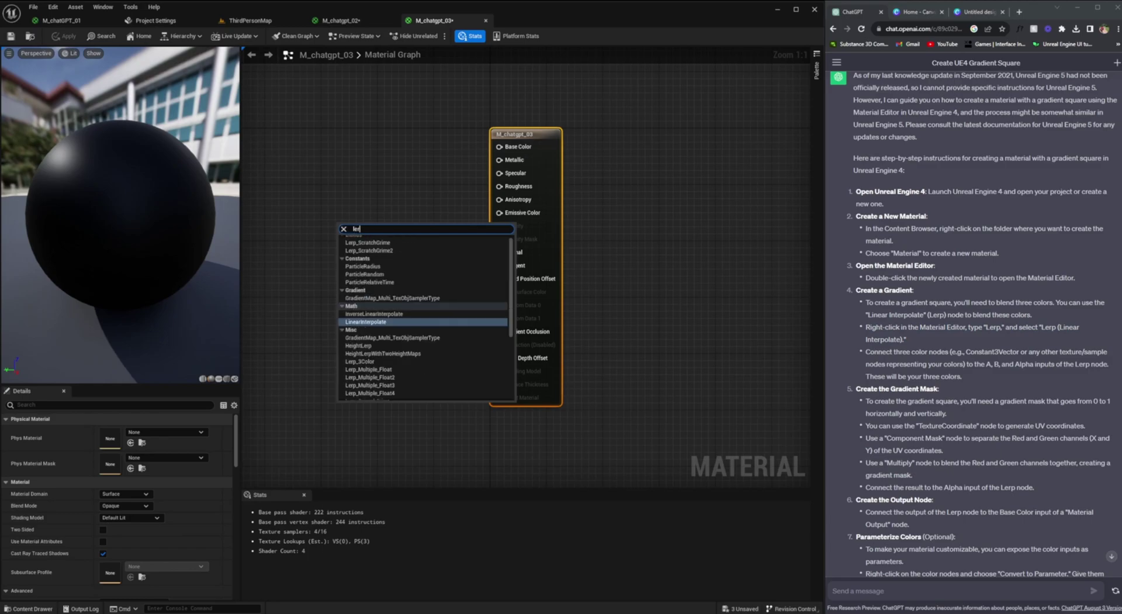
pyautogui.press('Return')
pyautogui.moveTo(309, 225); pyautogui.dragTo(356, 181)
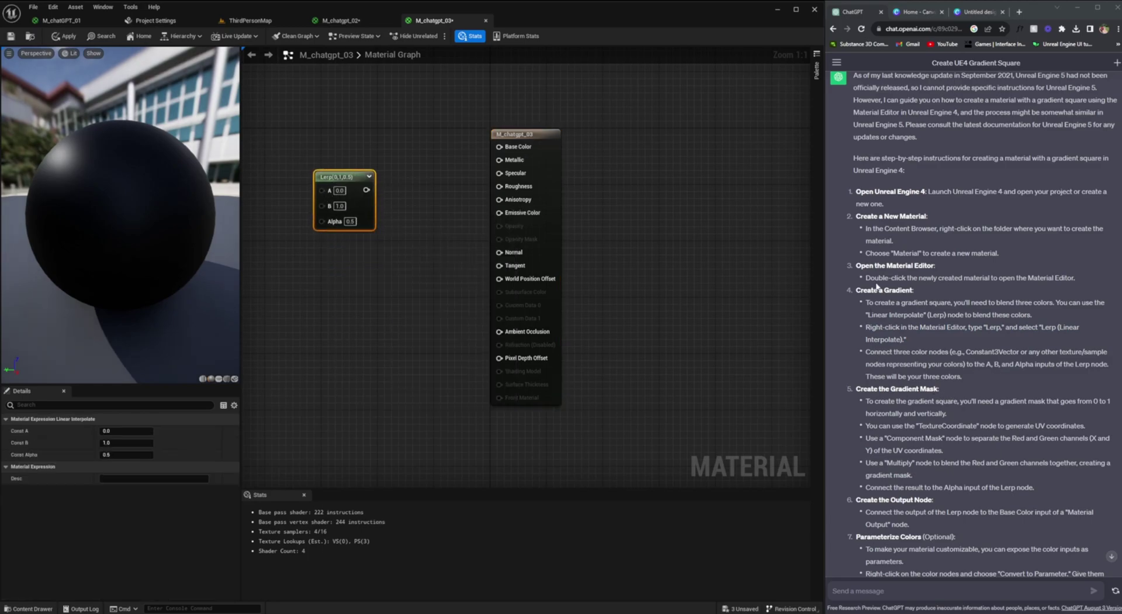
# Add a Constant3Vector node and arrange it just left of the Lerp node
pyautogui.moveTo(871, 351); pyautogui.dragTo(1017, 352)
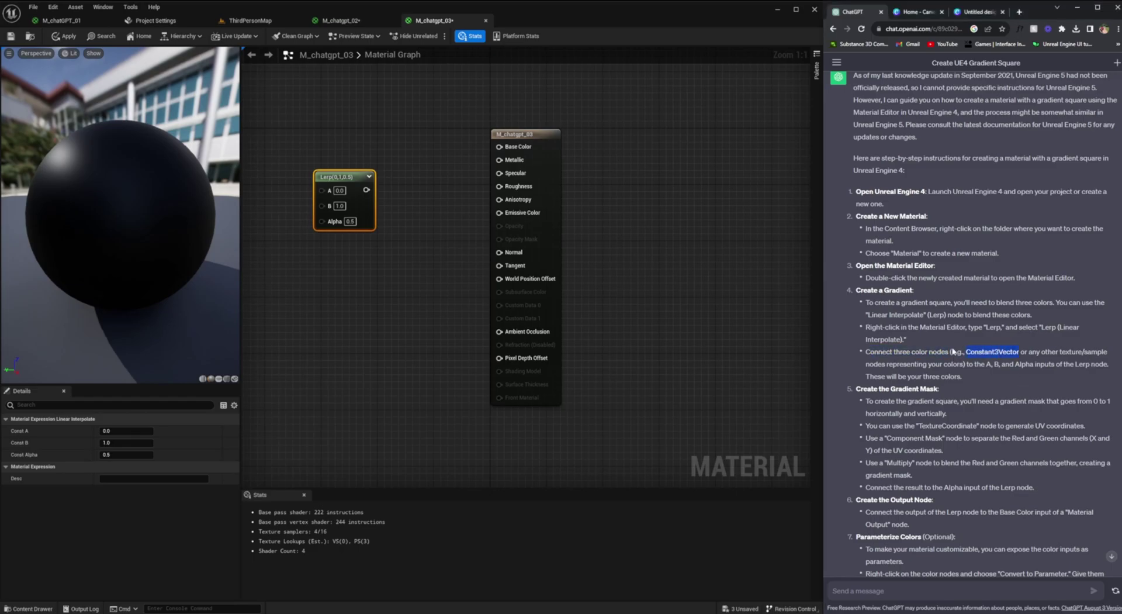
pyautogui.rightClick(359, 313)
pyautogui.write('Constant3Vector')
pyautogui.press('Return')
pyautogui.moveTo(376, 315); pyautogui.dragTo(310, 243)
pyautogui.moveTo(341, 182); pyautogui.dragTo(428, 249)
pyautogui.moveTo(320, 262); pyautogui.dragTo(319, 254)
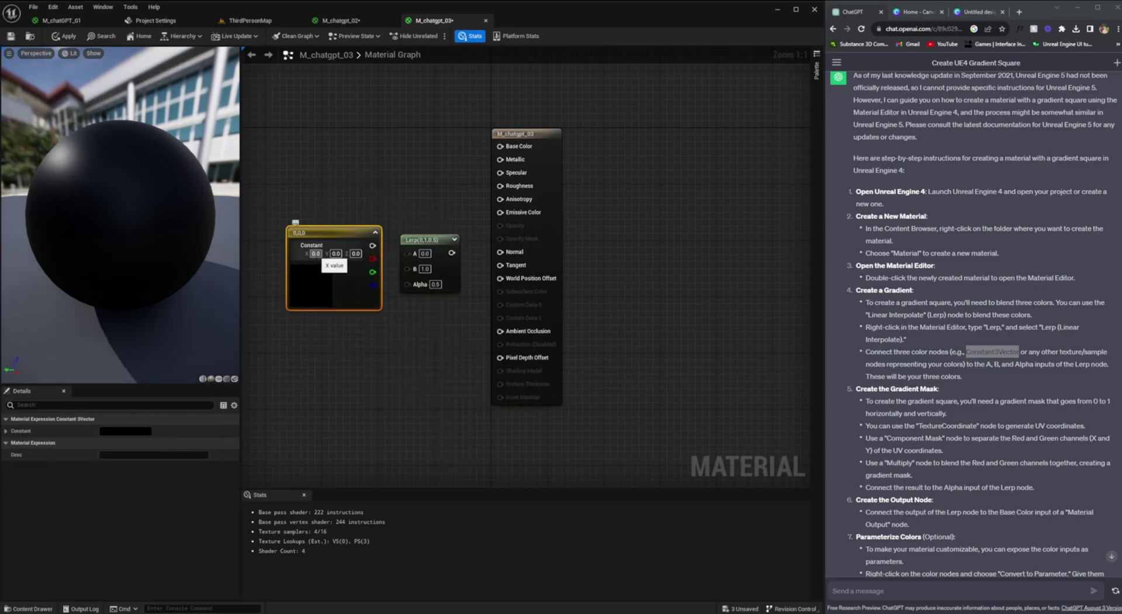
# Set the Constant3Vector node's color to a light pinkish purple and move the node up and away from the Lerp
pyautogui.click(968, 365)
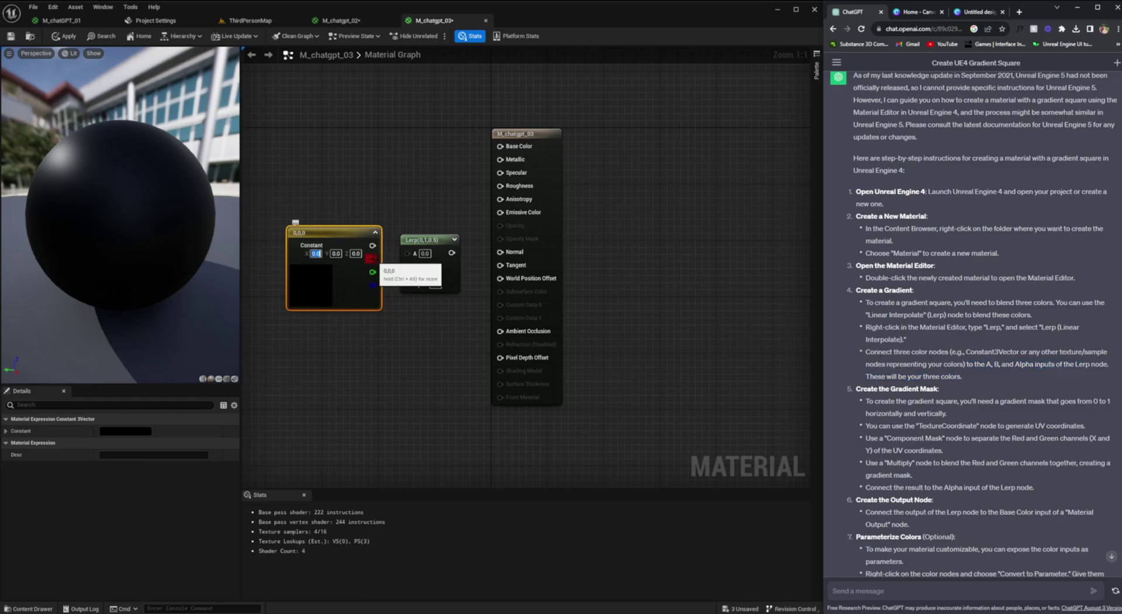
pyautogui.doubleClick(312, 276)
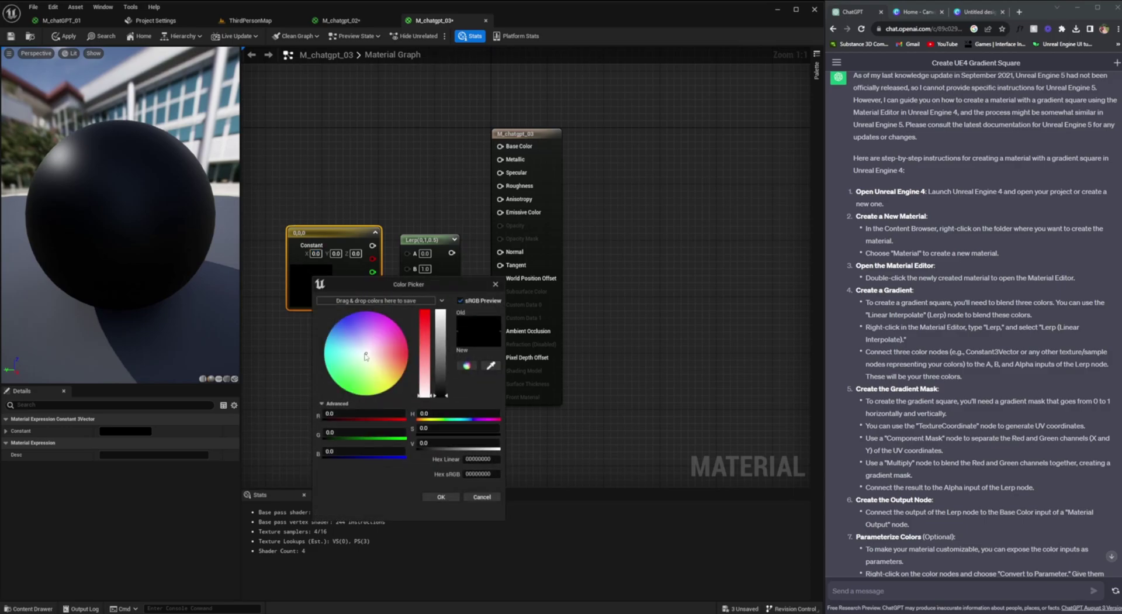
pyautogui.moveTo(337, 413); pyautogui.dragTo(406, 414)
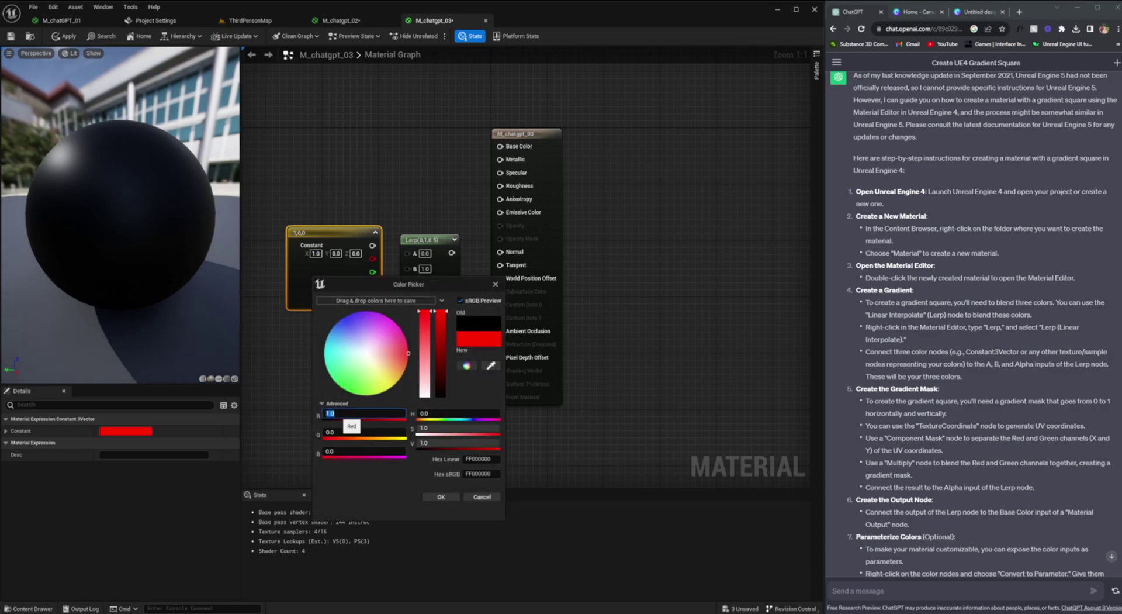
pyautogui.click(372, 329)
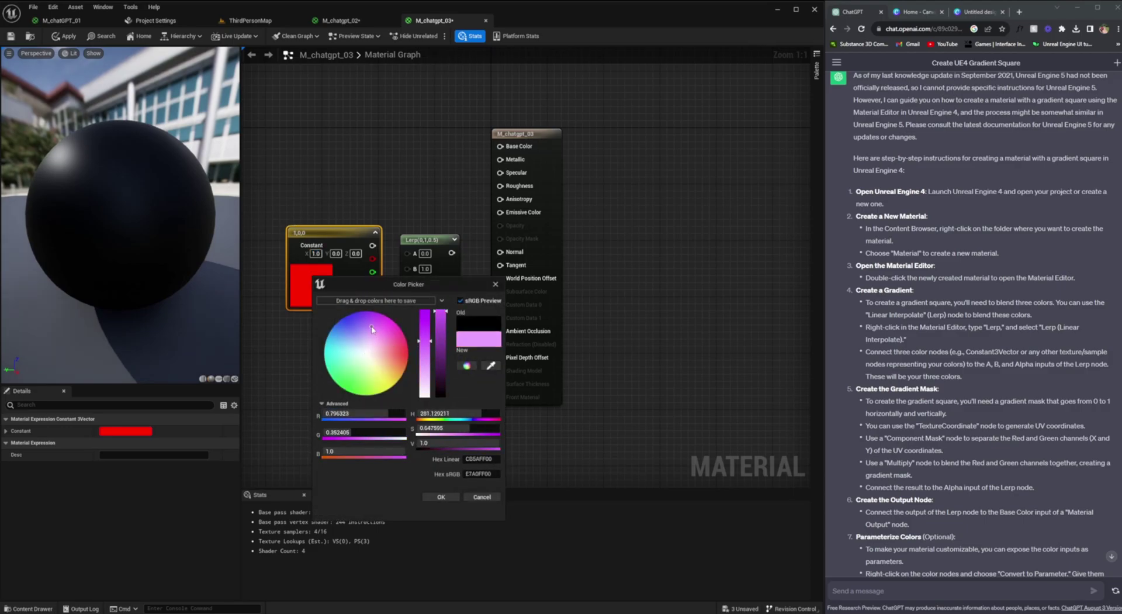
pyautogui.click(441, 496)
pyautogui.moveTo(336, 236); pyautogui.dragTo(308, 201)
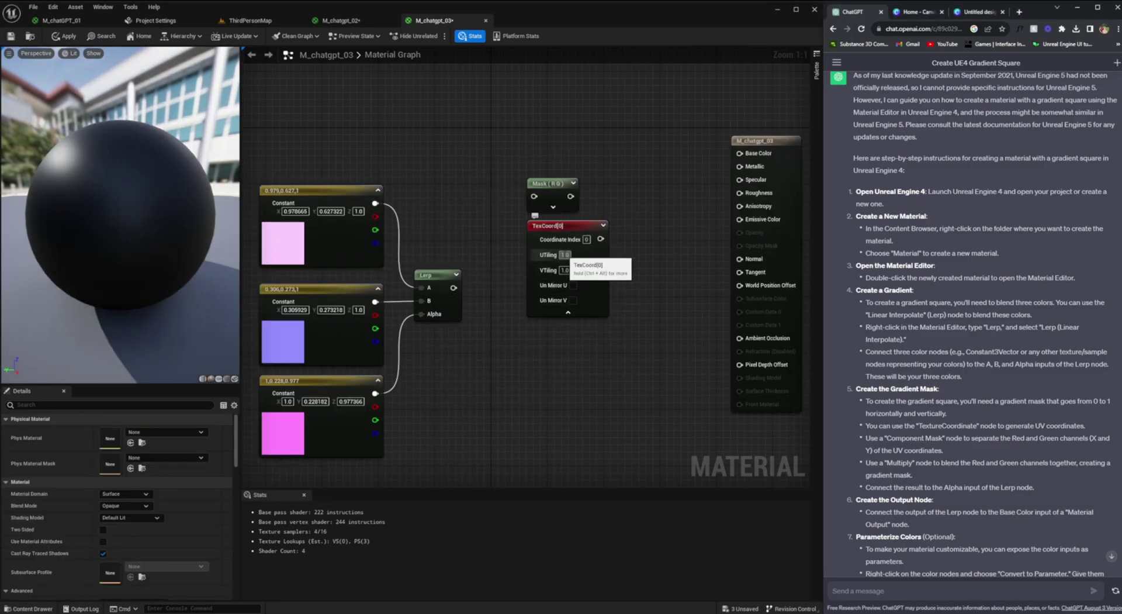
pyautogui.click(573, 285)
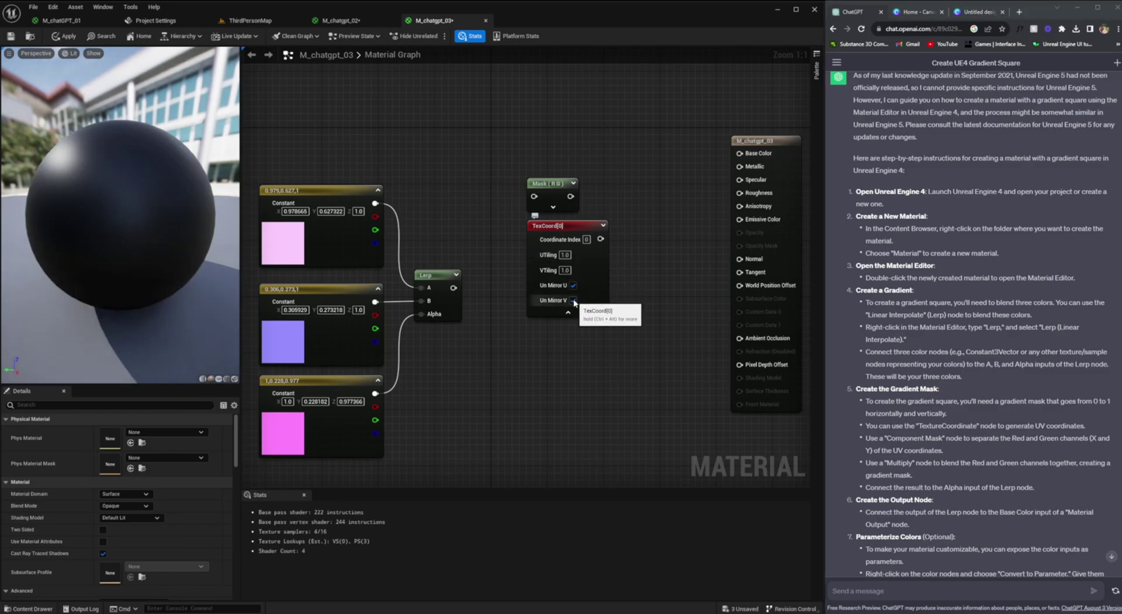
pyautogui.click(573, 300)
pyautogui.click(572, 285)
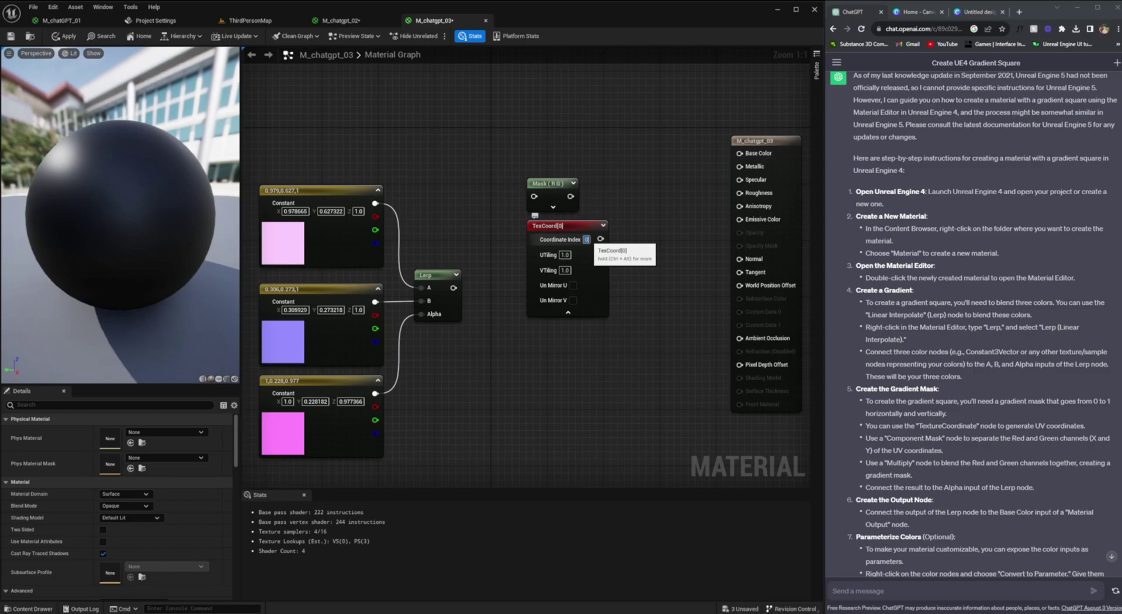
# Set the TexCoord node's coordinate index to 1 and its VTiling to 0.0
pyautogui.moveTo(592, 225); pyautogui.dragTo(587, 239)
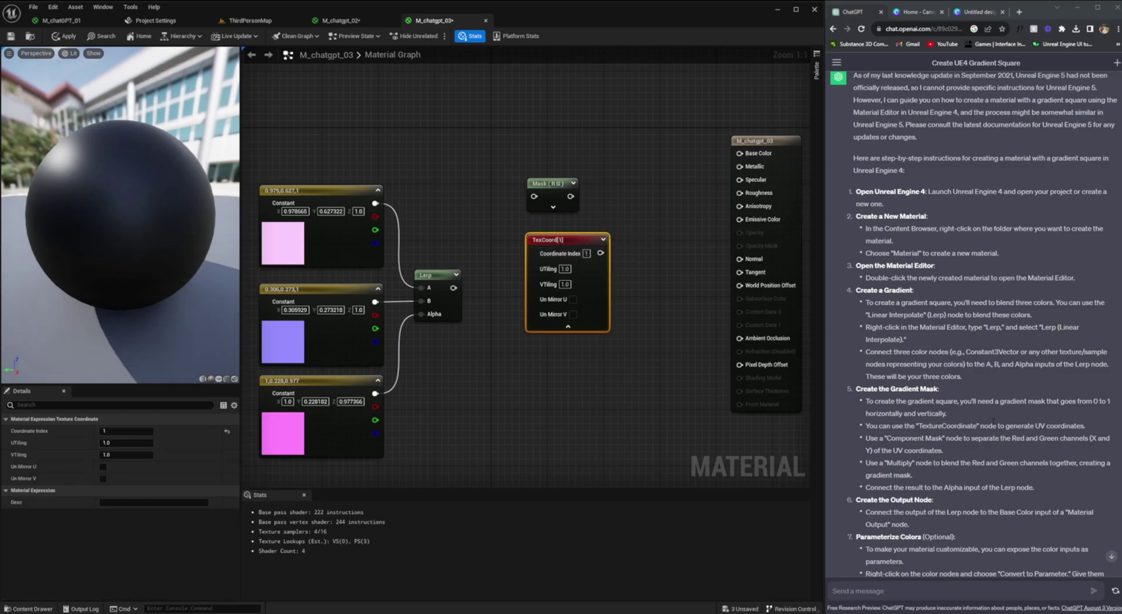
pyautogui.moveTo(916, 426); pyautogui.dragTo(1086, 427)
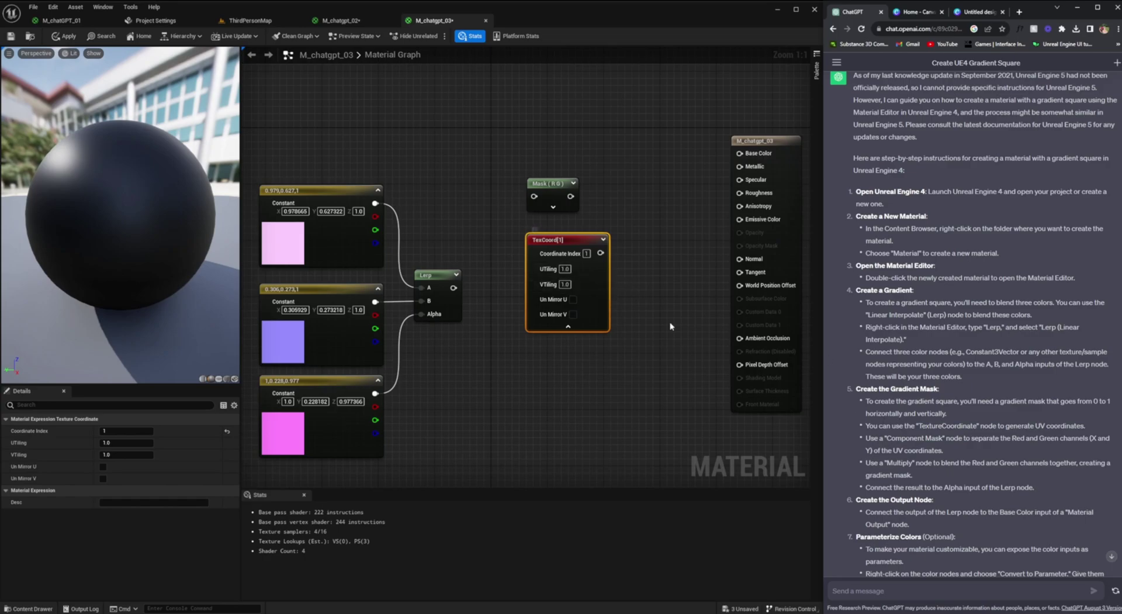
pyautogui.click(566, 285)
pyautogui.click(564, 269)
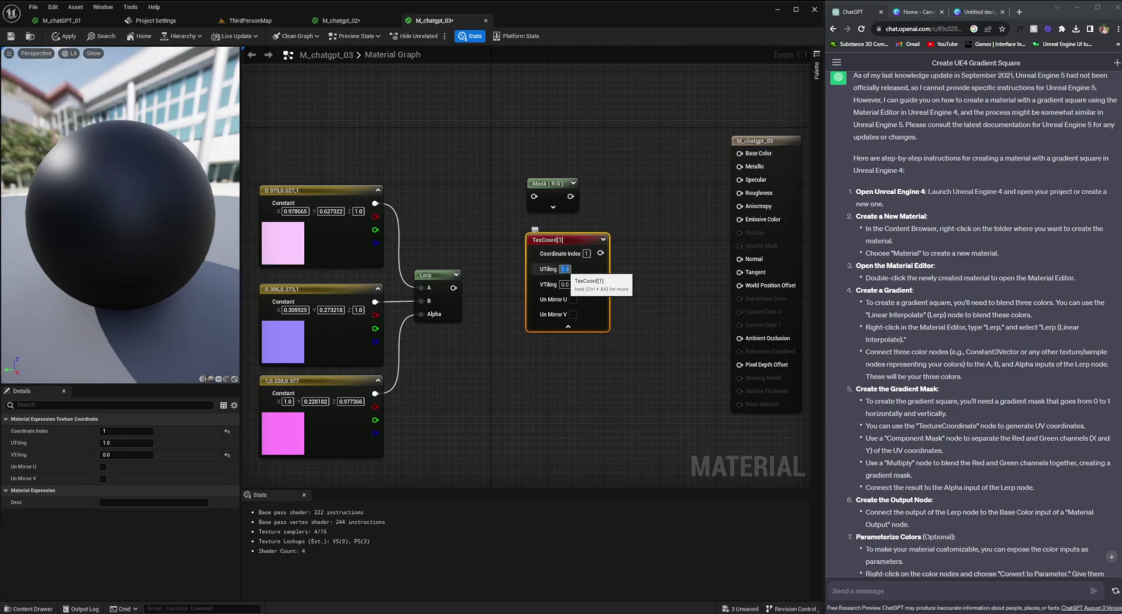
pyautogui.click(612, 264)
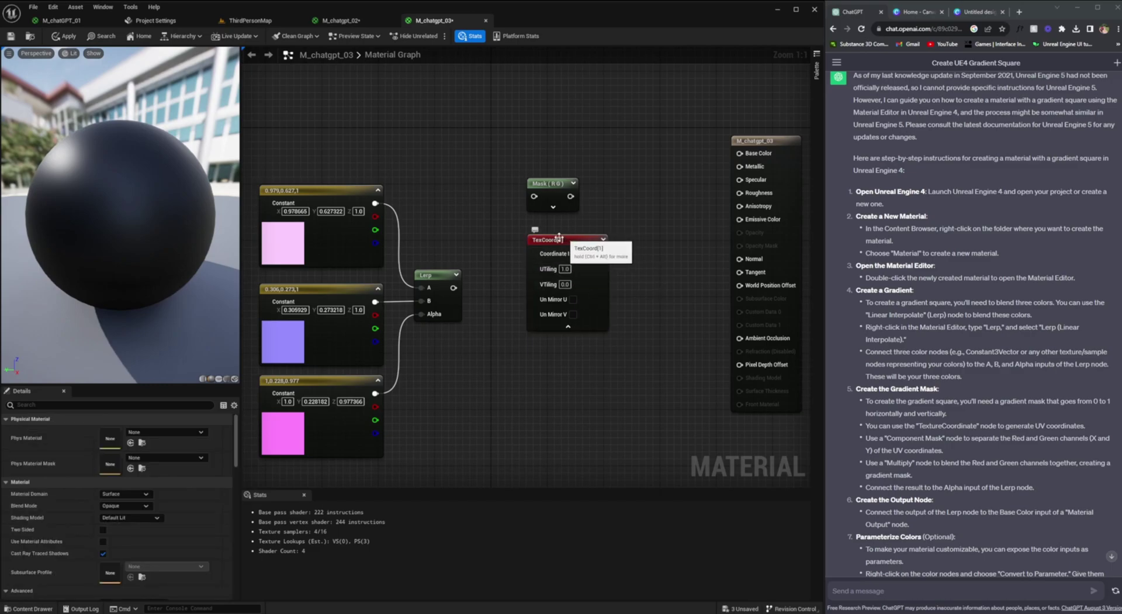
# Add the comment "may break" to the TexCoord node
pyautogui.click(533, 225)
pyautogui.write('may')
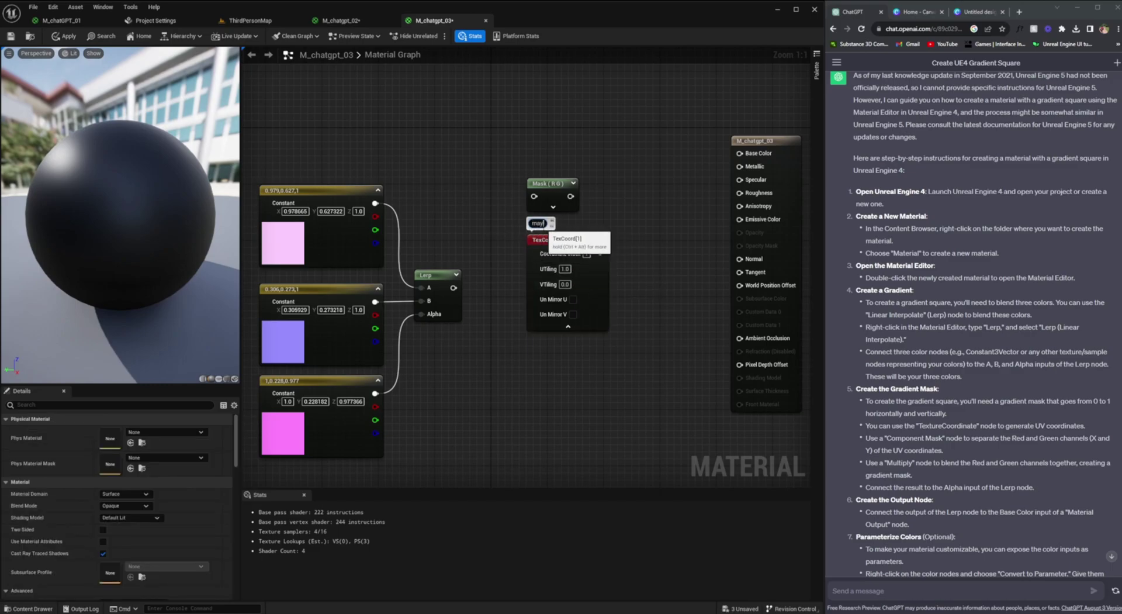
pyautogui.write(' break')
pyautogui.press('Return')
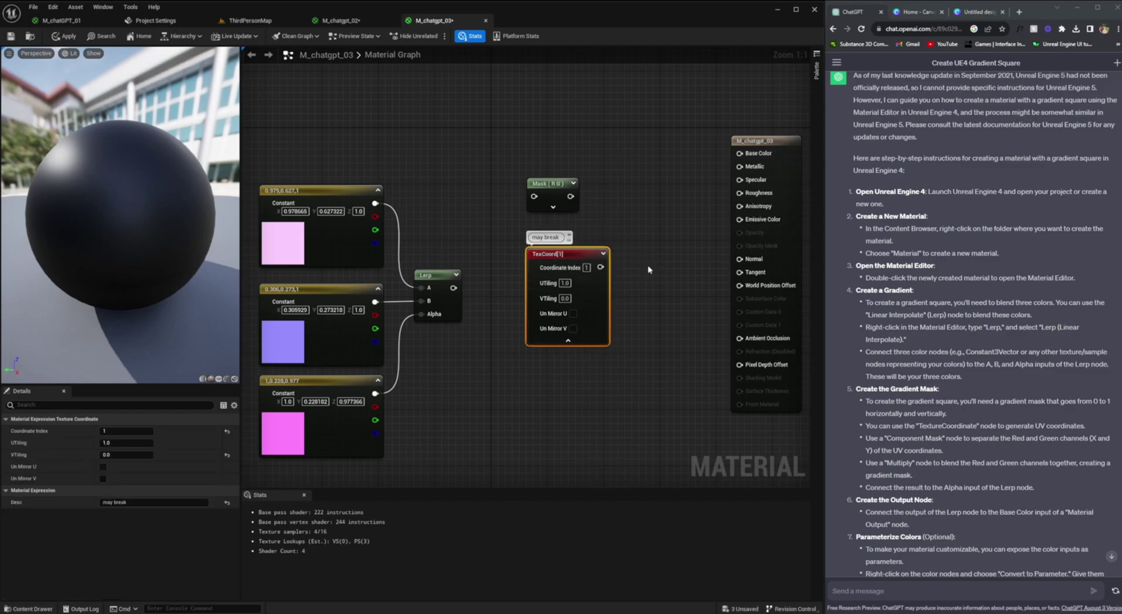
# Review ChatGPT's gradient mask directions and its TextureCoordinate connection instructions against the Mask and TexCoord nodes in the graph
pyautogui.moveTo(855, 388); pyautogui.dragTo(948, 388)
pyautogui.moveTo(866, 440); pyautogui.dragTo(994, 453)
pyautogui.click(995, 453)
pyautogui.moveTo(867, 441); pyautogui.dragTo(1085, 440)
pyautogui.click(553, 187)
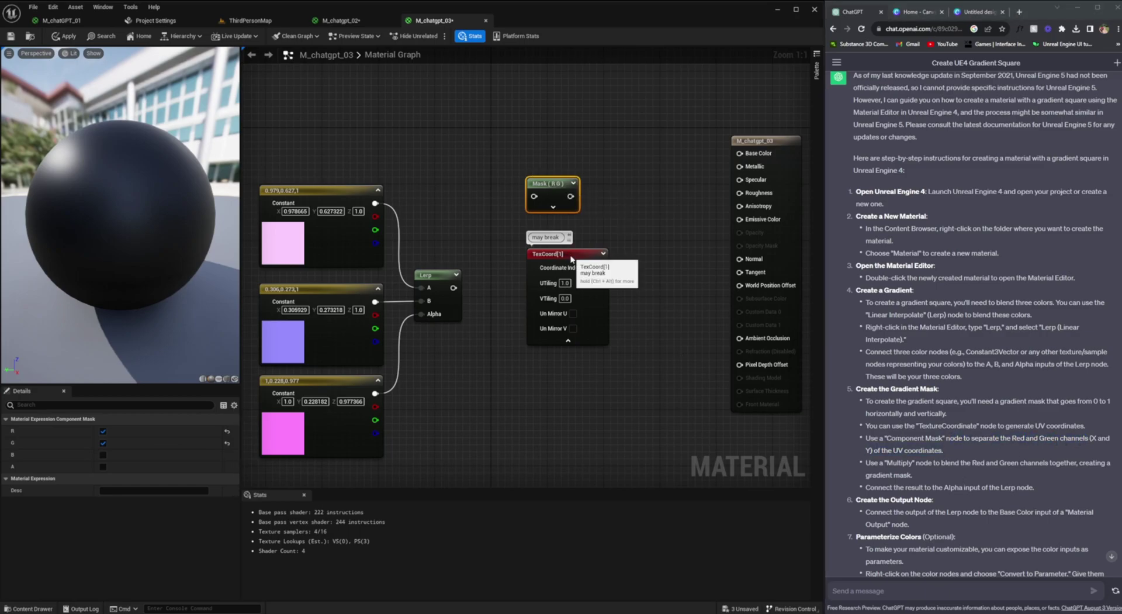
pyautogui.moveTo(570, 254); pyautogui.dragTo(572, 267)
pyautogui.moveTo(867, 462); pyautogui.dragTo(992, 462)
pyautogui.moveTo(866, 487); pyautogui.dragTo(1035, 489)
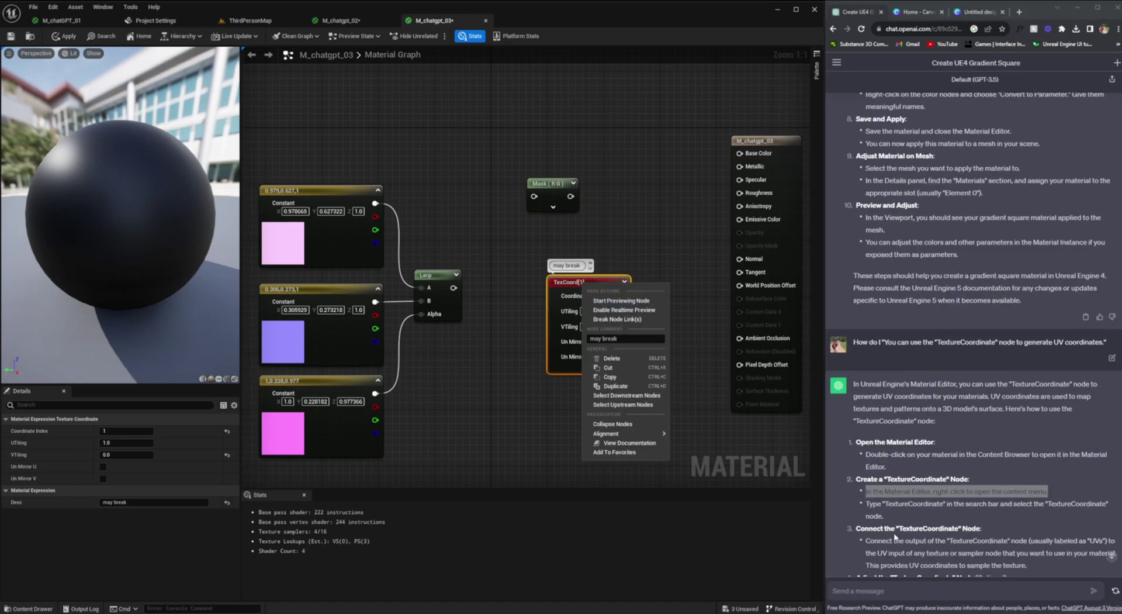
pyautogui.moveTo(864, 420); pyautogui.dragTo(1103, 420)
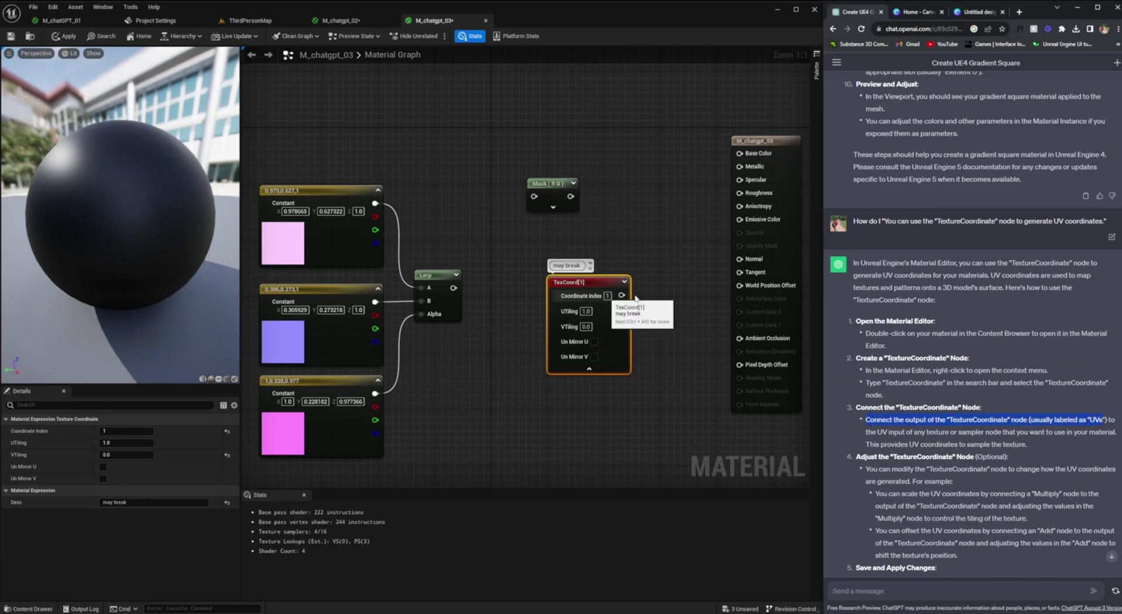
pyautogui.moveTo(866, 432); pyautogui.dragTo(1029, 446)
pyautogui.click(1036, 450)
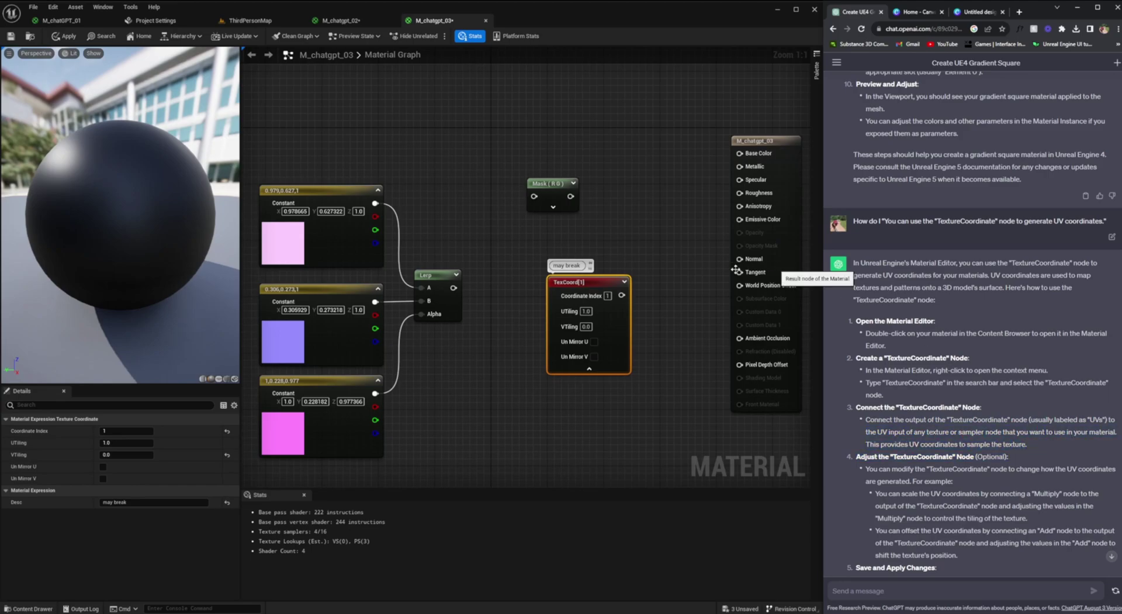
# Collapse the TexCoord node's tiling and mirroring options and set its coordinate index to 0
pyautogui.click(589, 286)
pyautogui.click(590, 368)
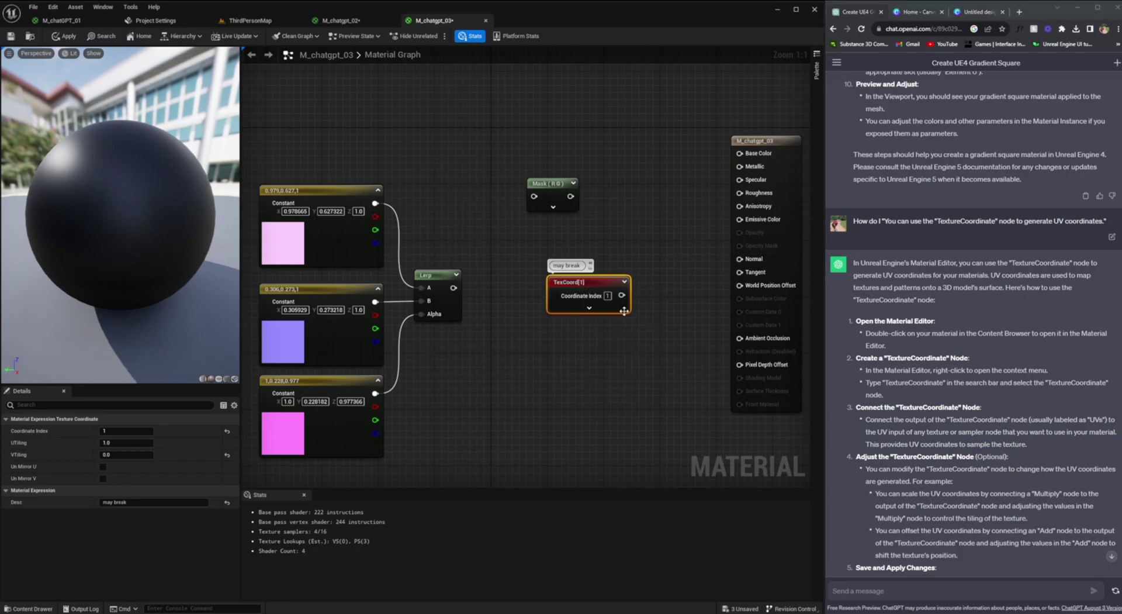
pyautogui.click(607, 297)
pyautogui.write('0')
pyautogui.press('Return')
pyautogui.click(692, 254)
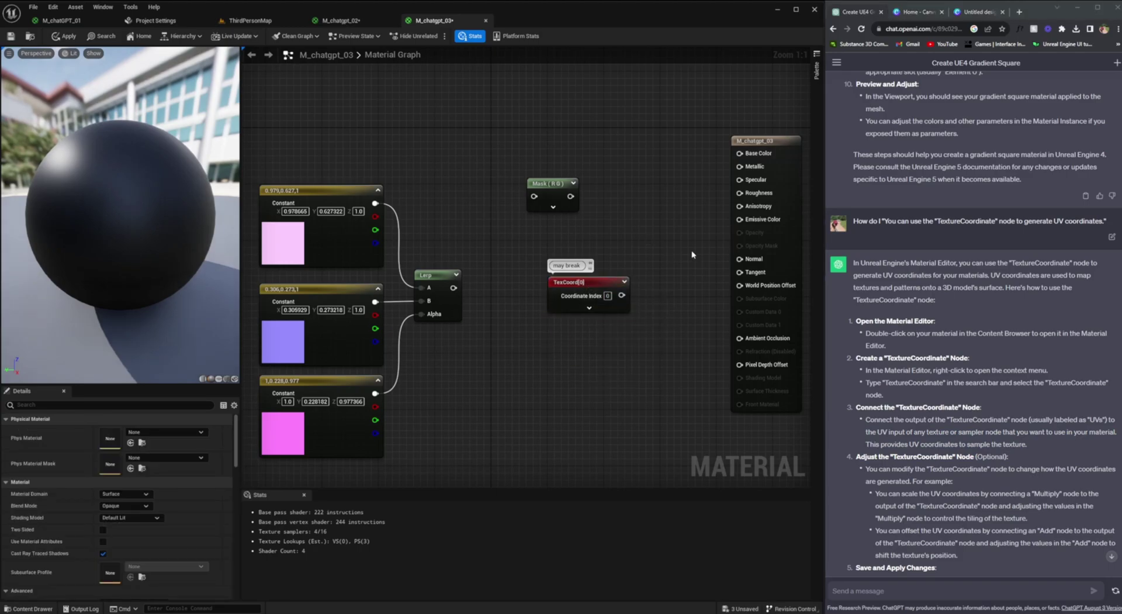
# Add a PanTextureCoordinateFrom-1toN+1 node below the TexCoord node
pyautogui.moveTo(883, 383); pyautogui.dragTo(896, 383)
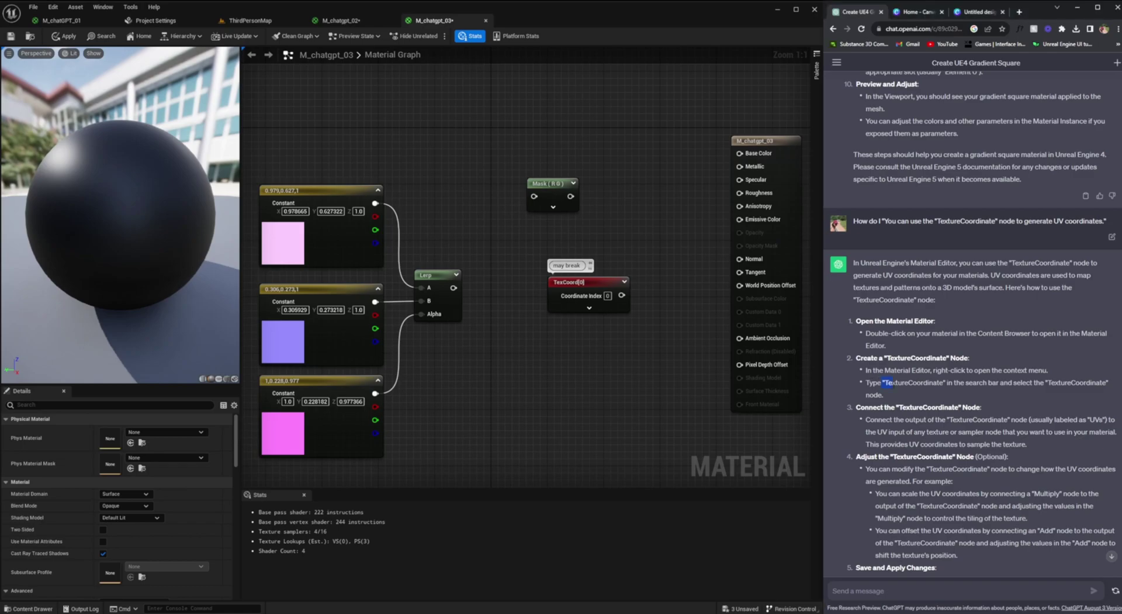
pyautogui.rightClick(590, 391)
pyautogui.write('textture')
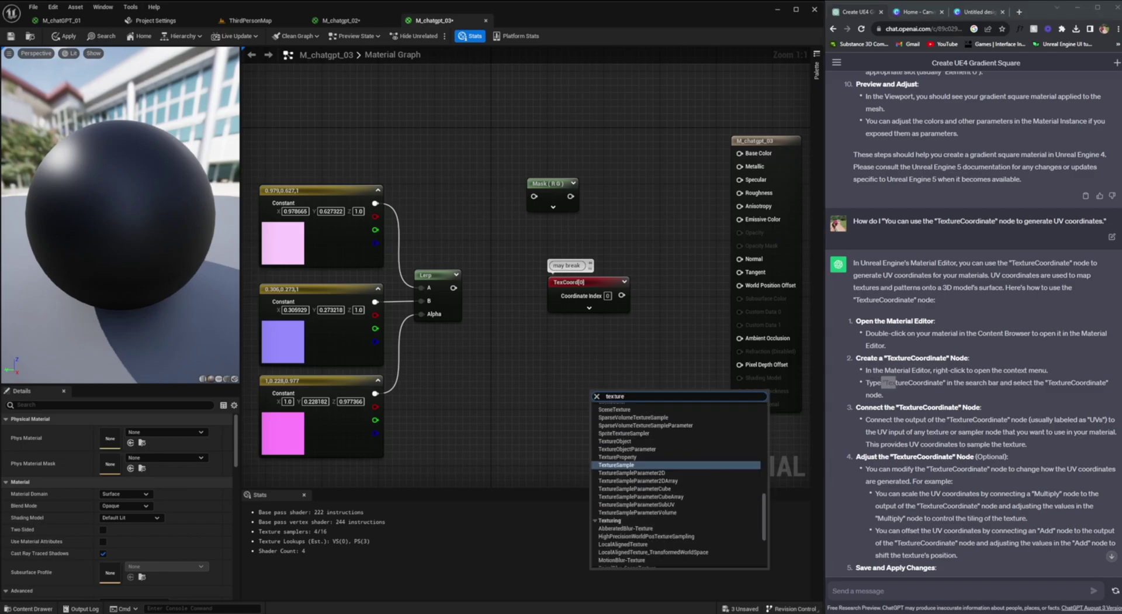
pyautogui.write(' coo')
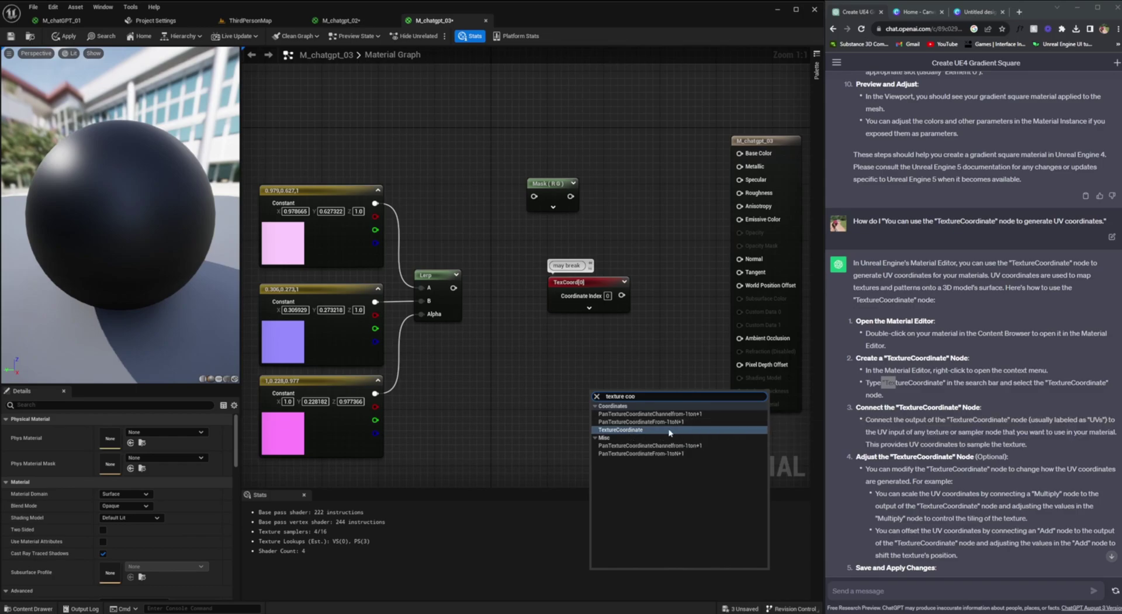
pyautogui.click(629, 423)
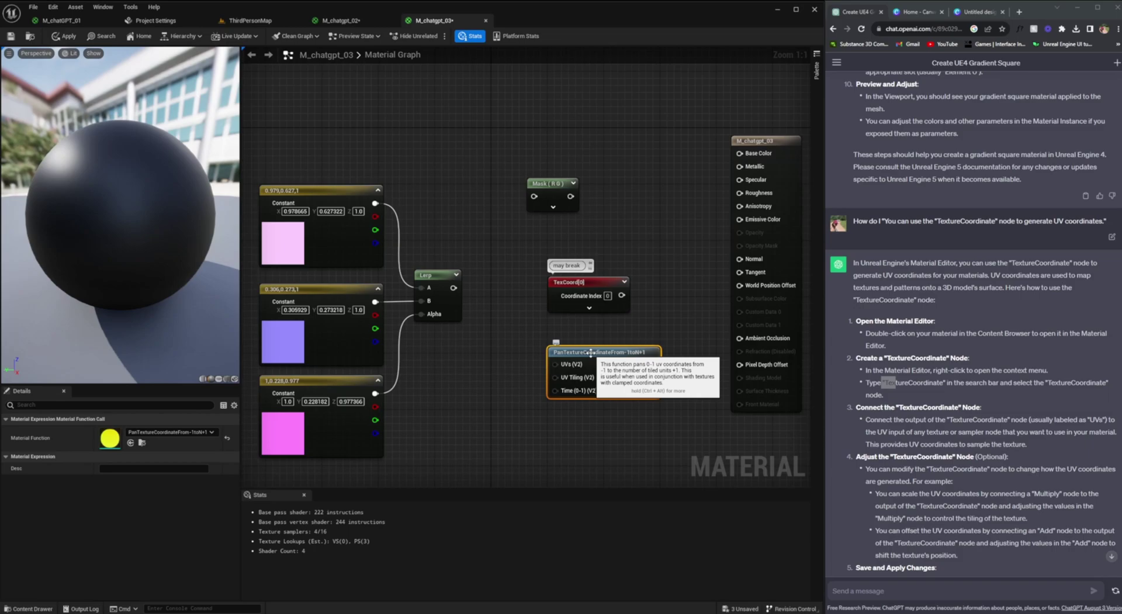
# Review ChatGPT's gradient mask directions about the TextureCoordinate node and the mask going from 0 to 1
pyautogui.scroll(12, 909, 398)
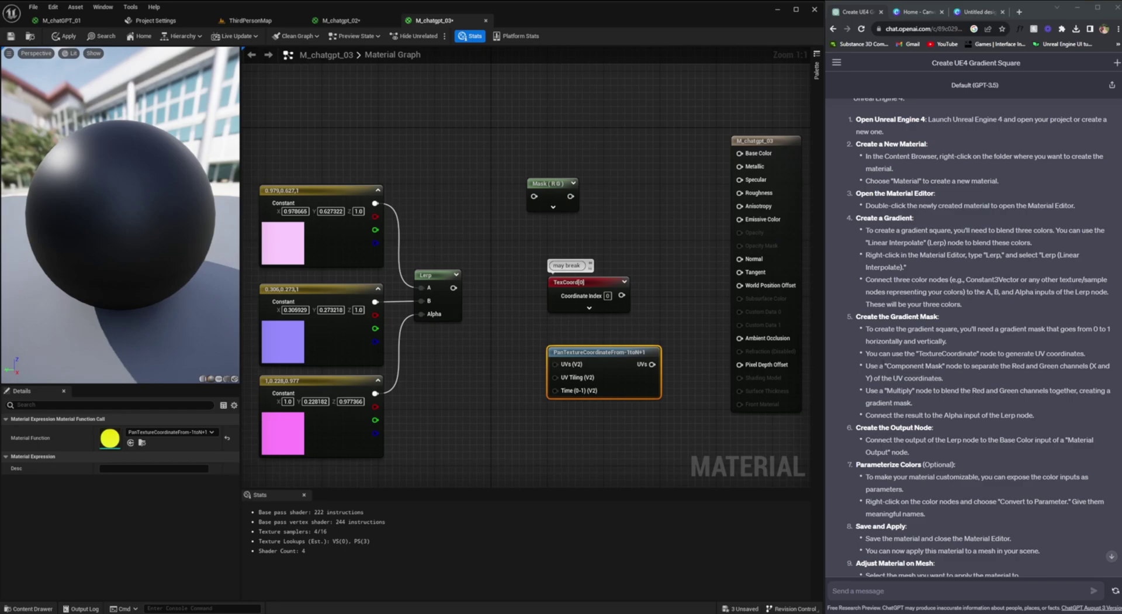
pyautogui.moveTo(866, 354); pyautogui.dragTo(1084, 355)
pyautogui.moveTo(912, 330); pyautogui.dragTo(1046, 330)
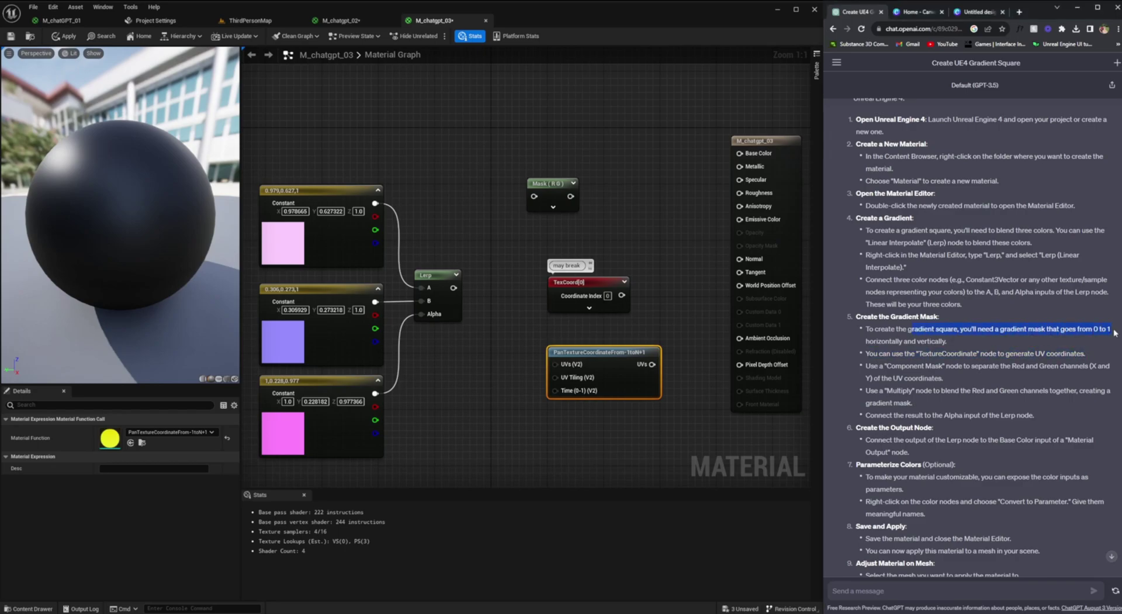
# Search the graph's list of available nodes for "gradient" and for "mask", and close it without adding a node
pyautogui.rightClick(620, 221)
pyautogui.write('gradient')
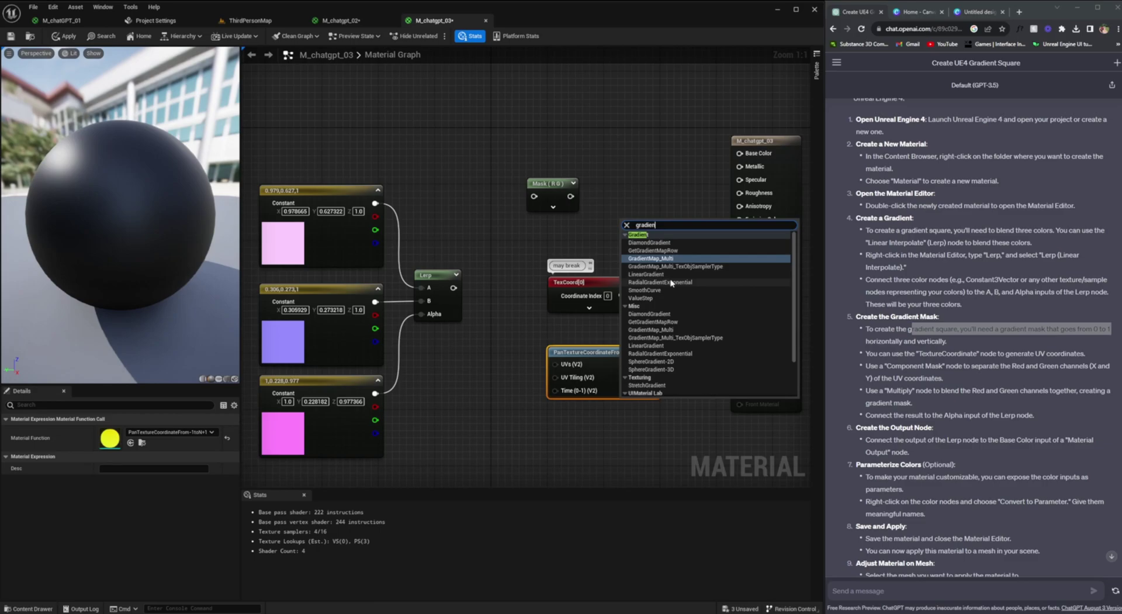
pyautogui.moveTo(657, 226); pyautogui.dragTo(590, 220)
pyautogui.write('mask')
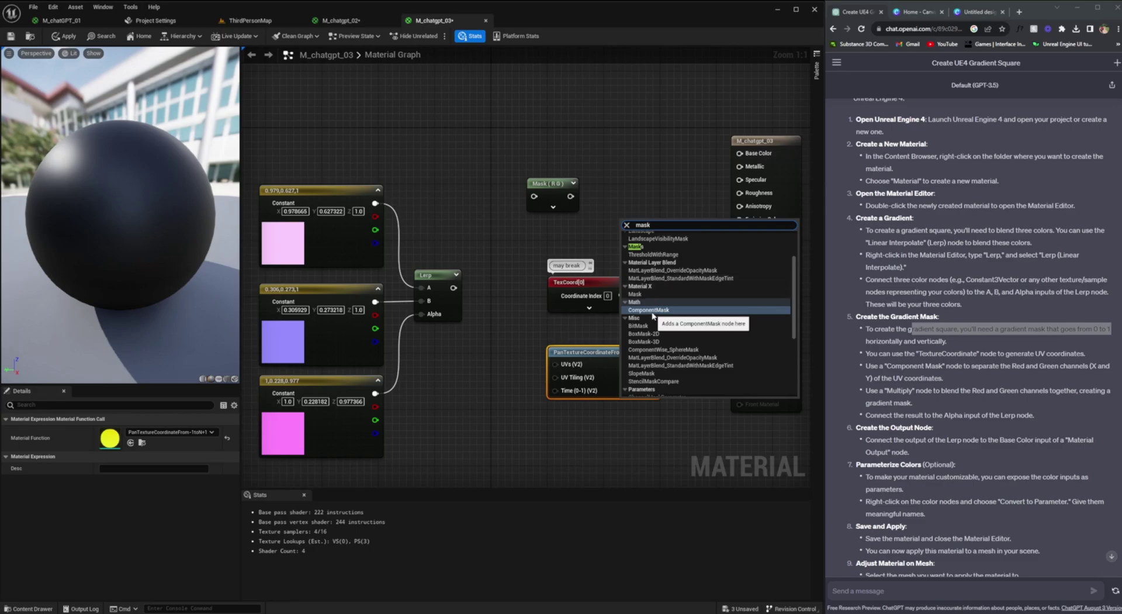
pyautogui.click(606, 237)
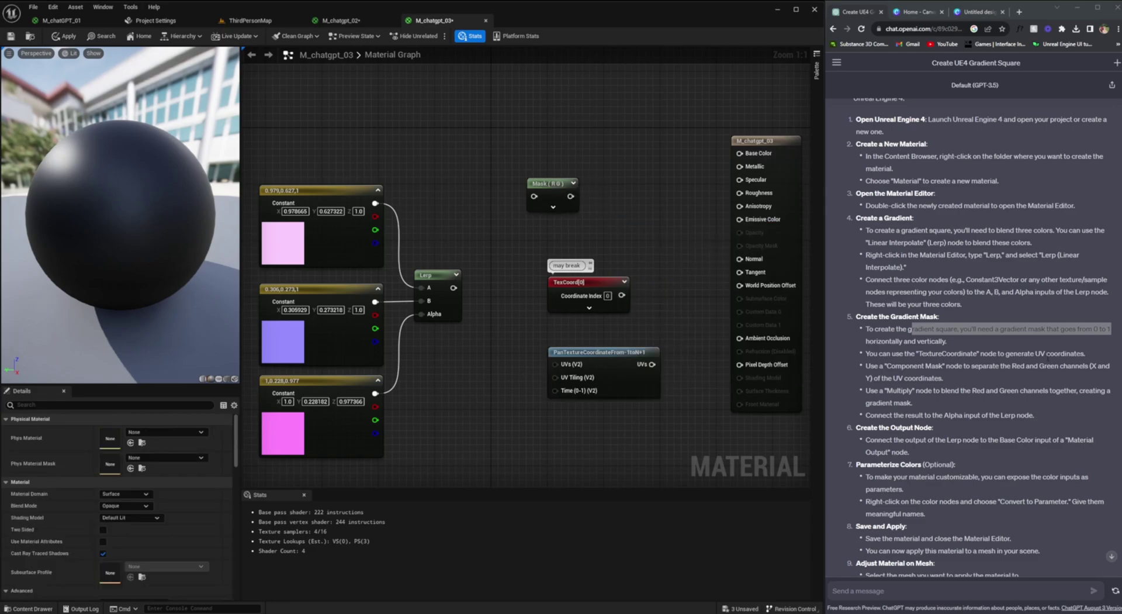
# Reread ChatGPT's directions on the 0 to 1 gradient mask, the TextureCoordinate node and the Component Mask node
pyautogui.click(987, 338)
pyautogui.moveTo(871, 353); pyautogui.dragTo(1068, 354)
pyautogui.click(1068, 354)
pyautogui.moveTo(869, 329); pyautogui.dragTo(1059, 329)
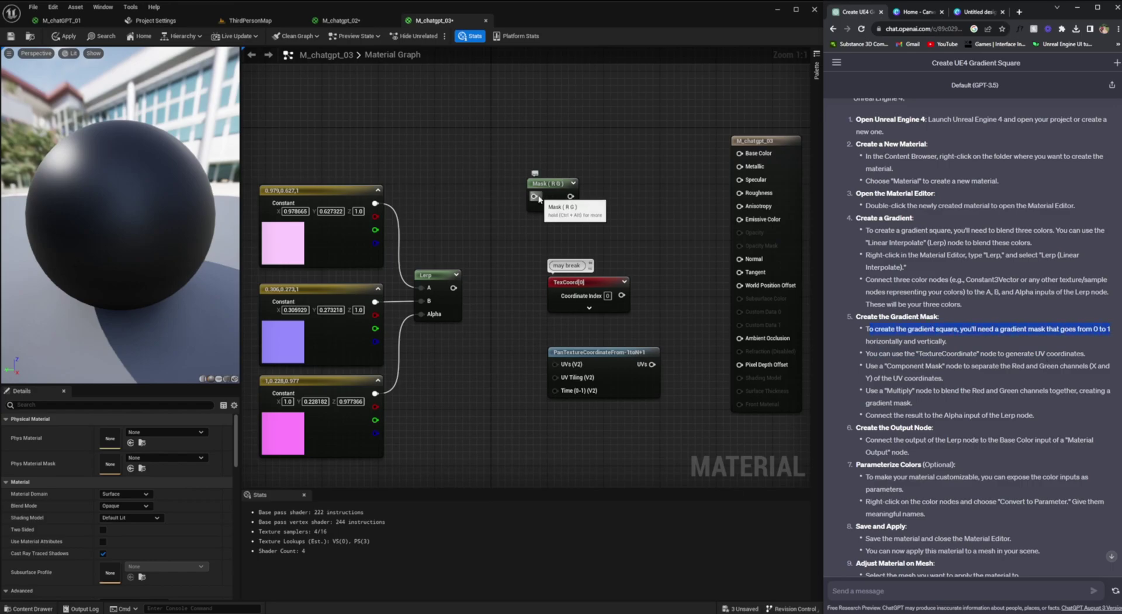
pyautogui.moveTo(865, 353); pyautogui.dragTo(1059, 366)
pyautogui.click(1060, 366)
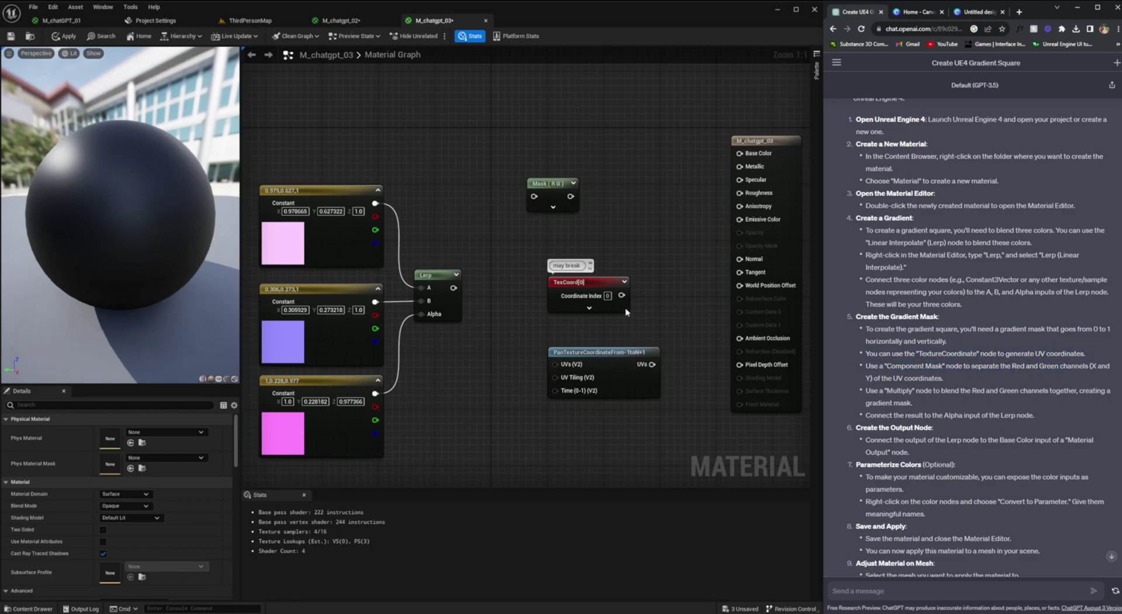
pyautogui.moveTo(604, 283); pyautogui.dragTo(619, 275)
pyautogui.press('Delete')
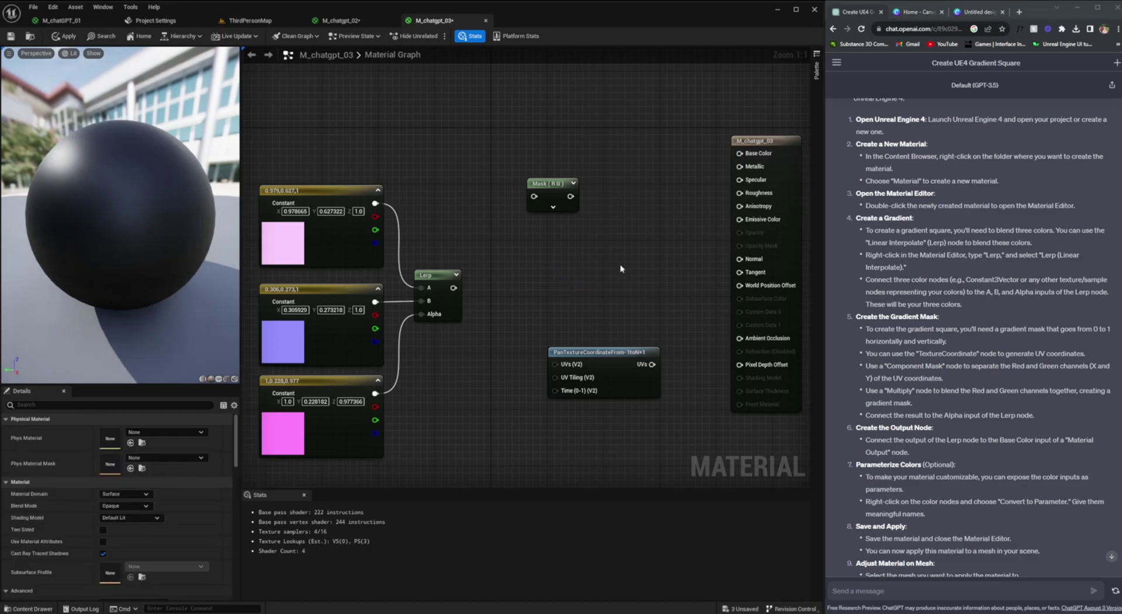
pyautogui.hotkey('ctrl', 'z')
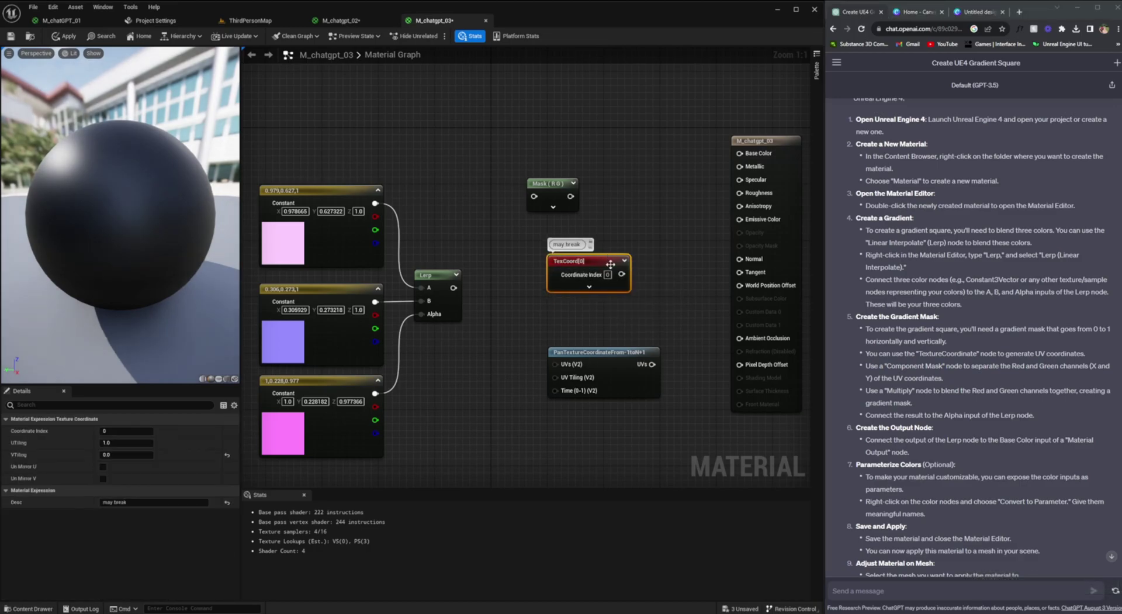
# Duplicate the "may break" TexCoord node, connect one copy to the Mask node's input and place the other above it
pyautogui.hotkey('ctrl', 'v')
pyautogui.moveTo(477, 204); pyautogui.dragTo(534, 196)
pyautogui.moveTo(611, 260); pyautogui.dragTo(652, 198)
pyautogui.moveTo(571, 196); pyautogui.dragTo(645, 141)
pyautogui.moveTo(612, 196); pyautogui.dragTo(528, 126)
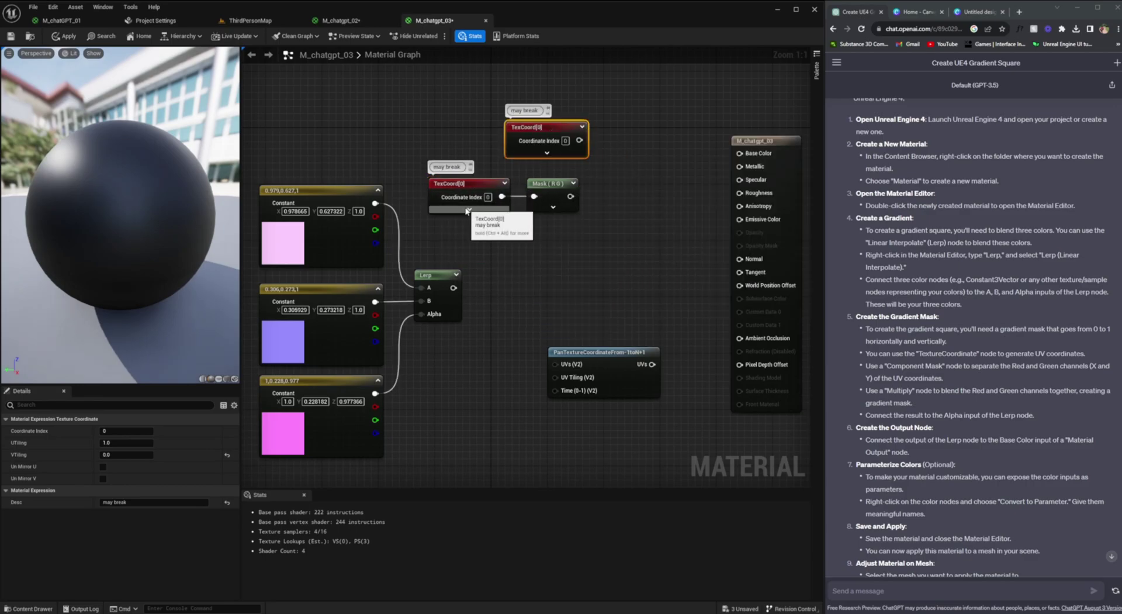
pyautogui.click(467, 209)
pyautogui.click(477, 272)
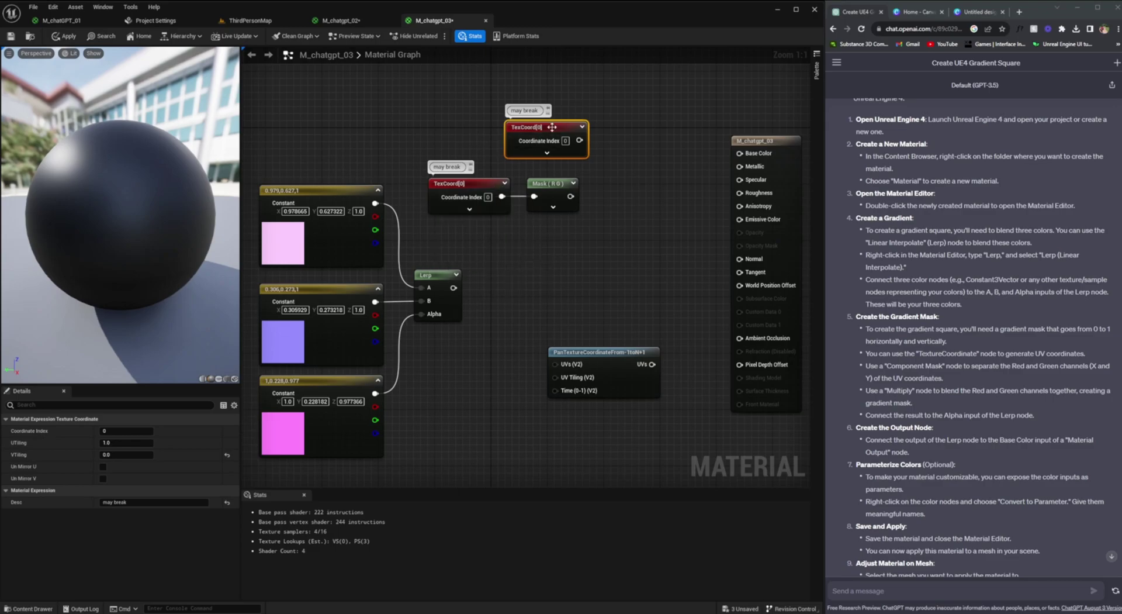
# Delete both TexCoord nodes and clear the remaining nodes from the graph, keeping only the material output node
pyautogui.press('Delete')
pyautogui.click(476, 185)
pyautogui.press('Delete')
pyautogui.moveTo(612, 363); pyautogui.dragTo(590, 264)
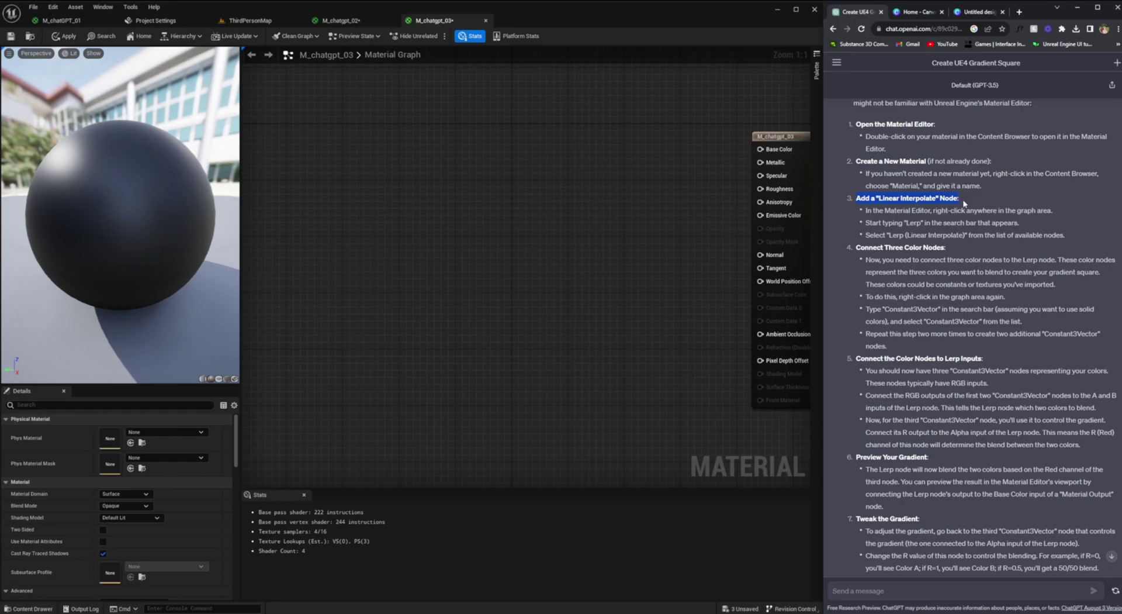
# Follow ChatGPT's Add a "Linear Interpolate" Node direction and add a LinearInterpolate node to the empty graph
pyautogui.moveTo(864, 210); pyautogui.dragTo(1045, 211)
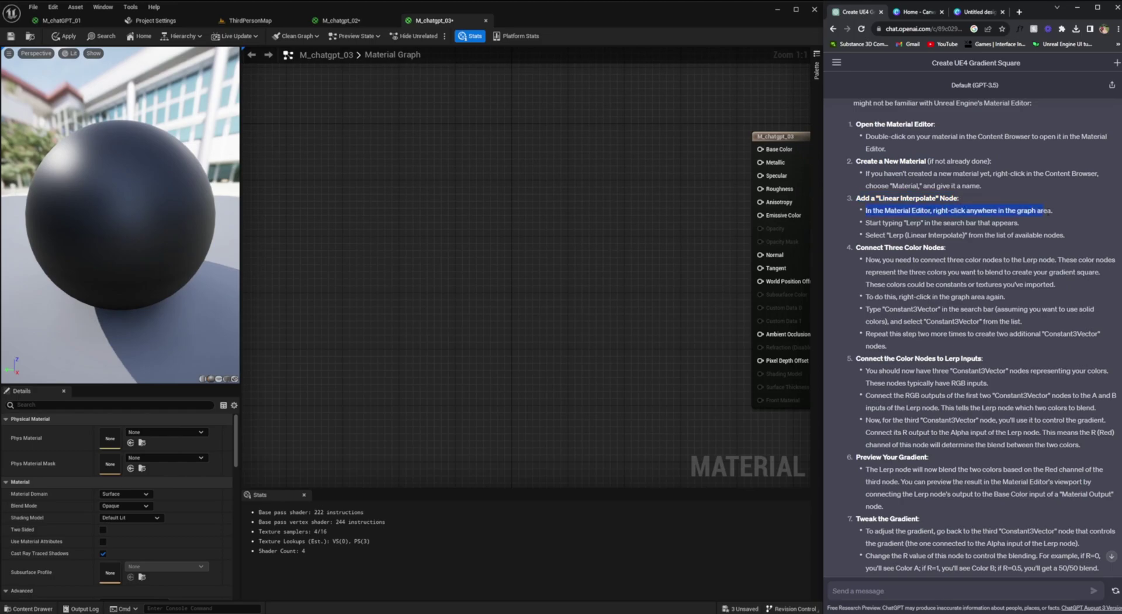
pyautogui.rightClick(493, 209)
pyautogui.write('erp')
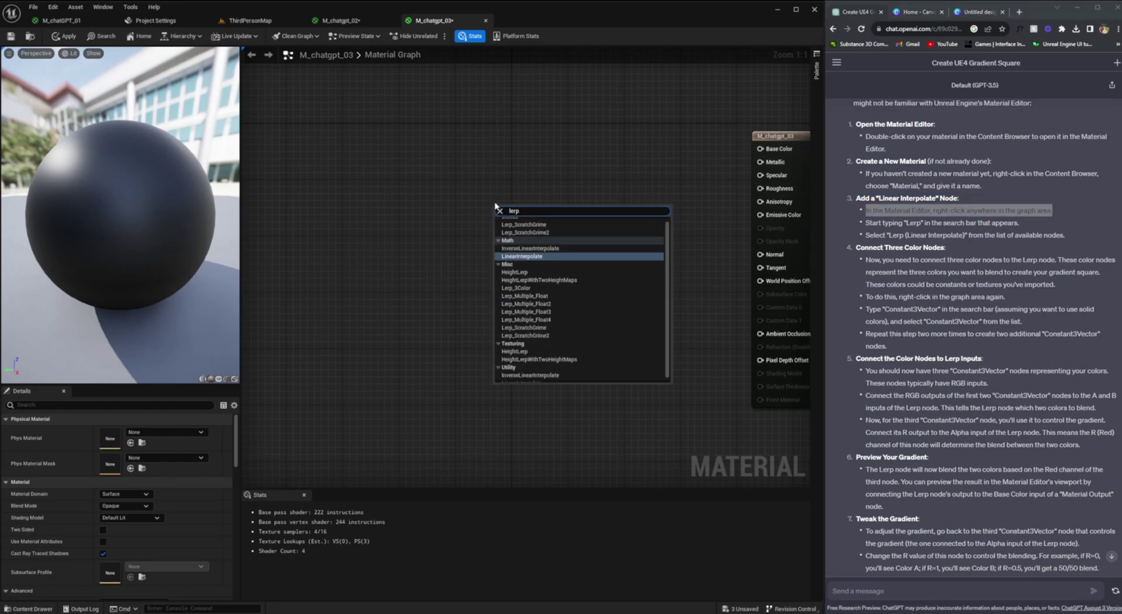
pyautogui.press('Return')
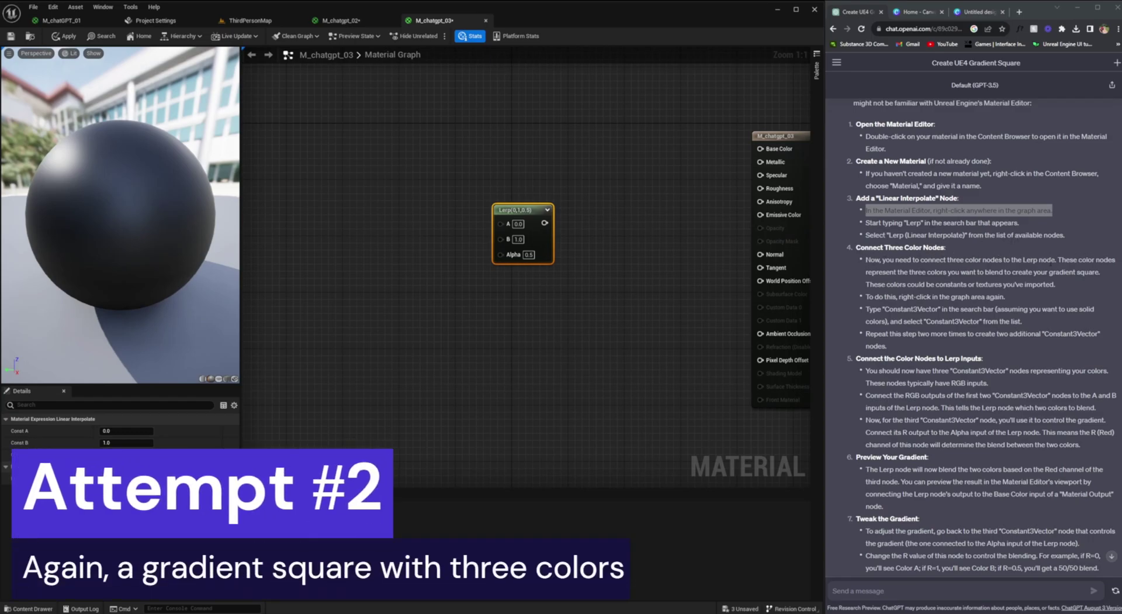
# Add a Constant3Vector node beside the Lerp node, following ChatGPT's Connect Three Color Nodes directions
pyautogui.rightClick(412, 220)
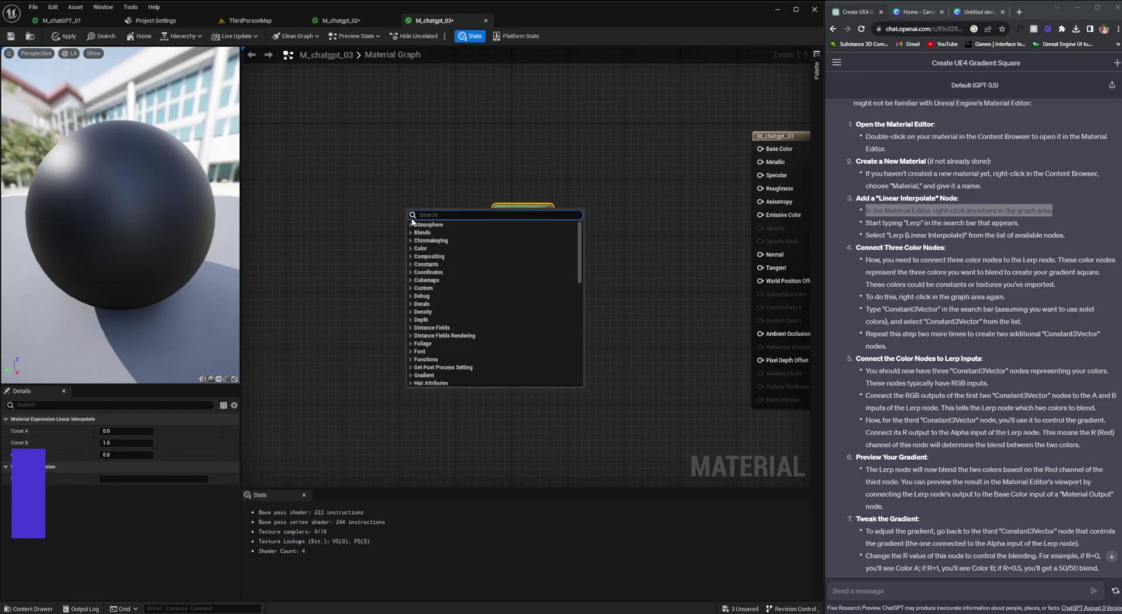
pyautogui.write('consta')
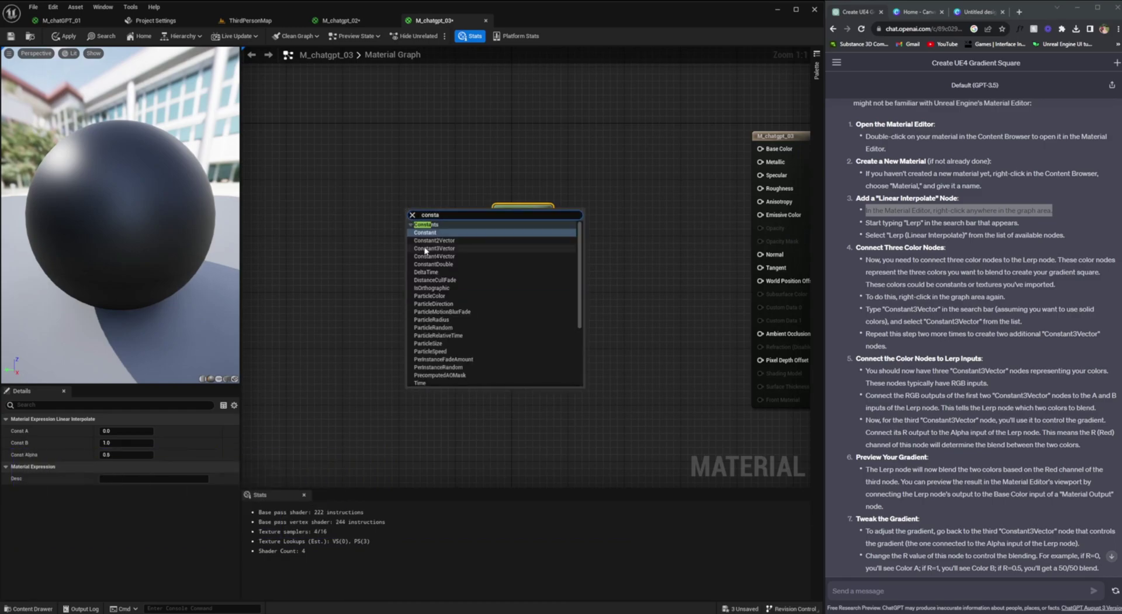
pyautogui.click(425, 248)
pyautogui.moveTo(994, 309); pyautogui.dragTo(1058, 309)
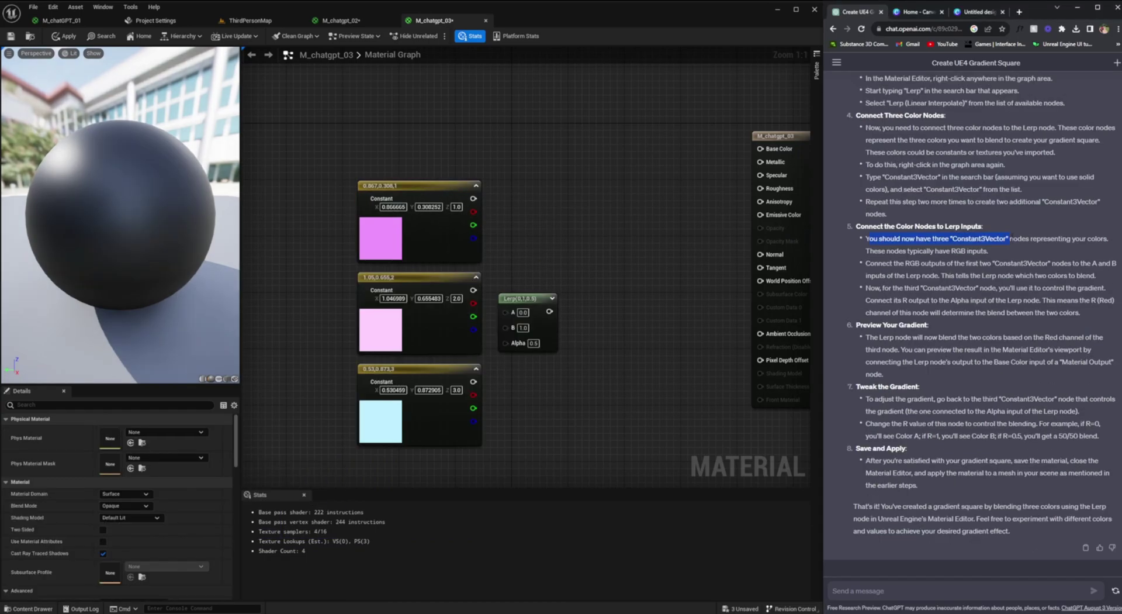
# Following ChatGPT's directions, connect the RGB outputs of the first two Constant3Vector nodes to the Lerp node's A and B inputs
pyautogui.moveTo(1010, 239); pyautogui.dragTo(985, 258)
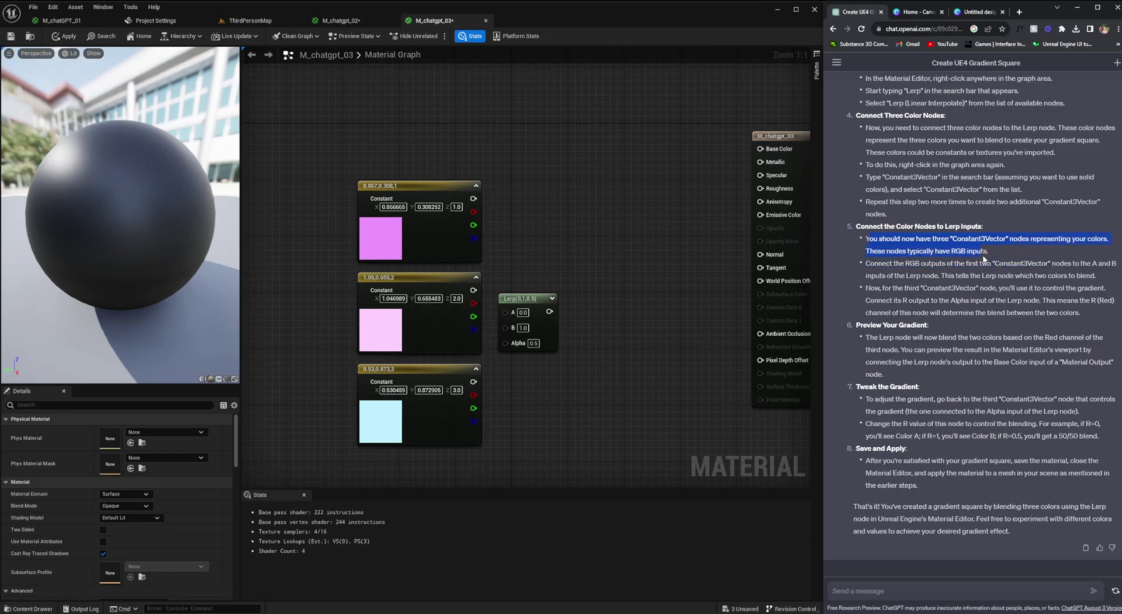
pyautogui.click(983, 257)
pyautogui.moveTo(905, 264); pyautogui.dragTo(965, 264)
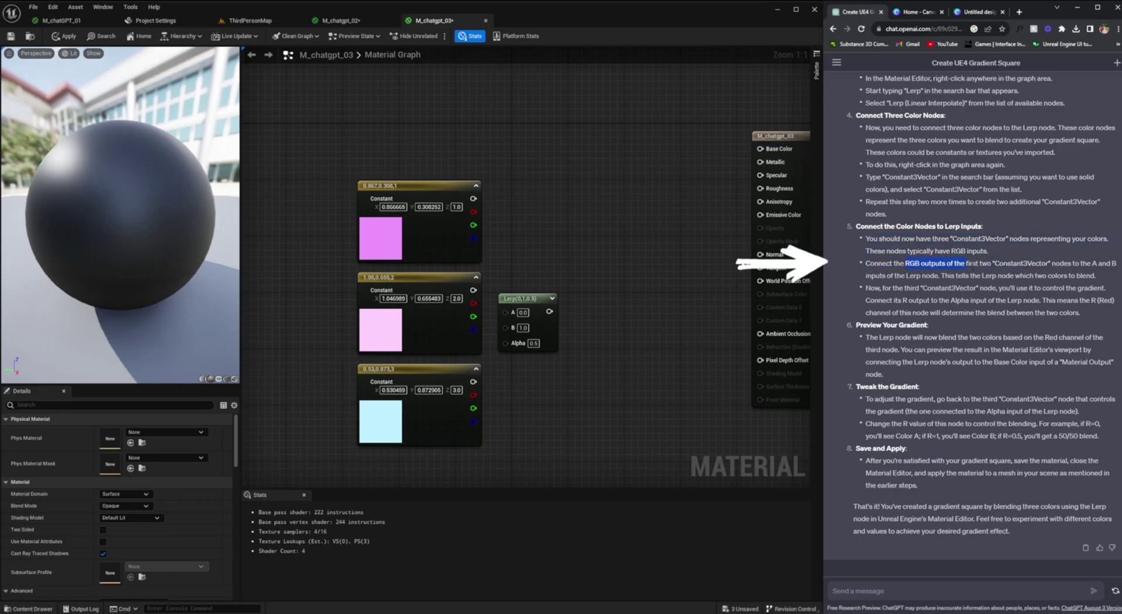
pyautogui.moveTo(866, 263); pyautogui.dragTo(940, 276)
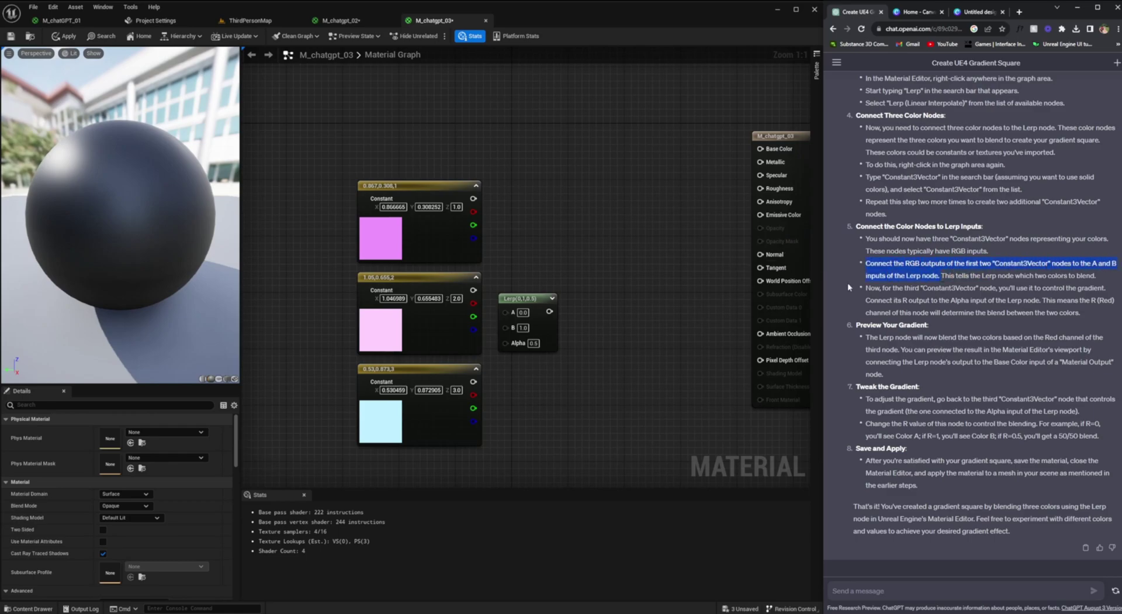
pyautogui.moveTo(540, 297); pyautogui.dragTo(597, 283)
pyautogui.moveTo(473, 198); pyautogui.dragTo(562, 297)
pyautogui.moveTo(474, 290); pyautogui.dragTo(562, 310)
# Read the direction for the third color node and connect the light blue Constant3Vector's RGB output to the Lerp's Alpha
pyautogui.moveTo(941, 275); pyautogui.dragTo(1040, 301)
pyautogui.click(1039, 301)
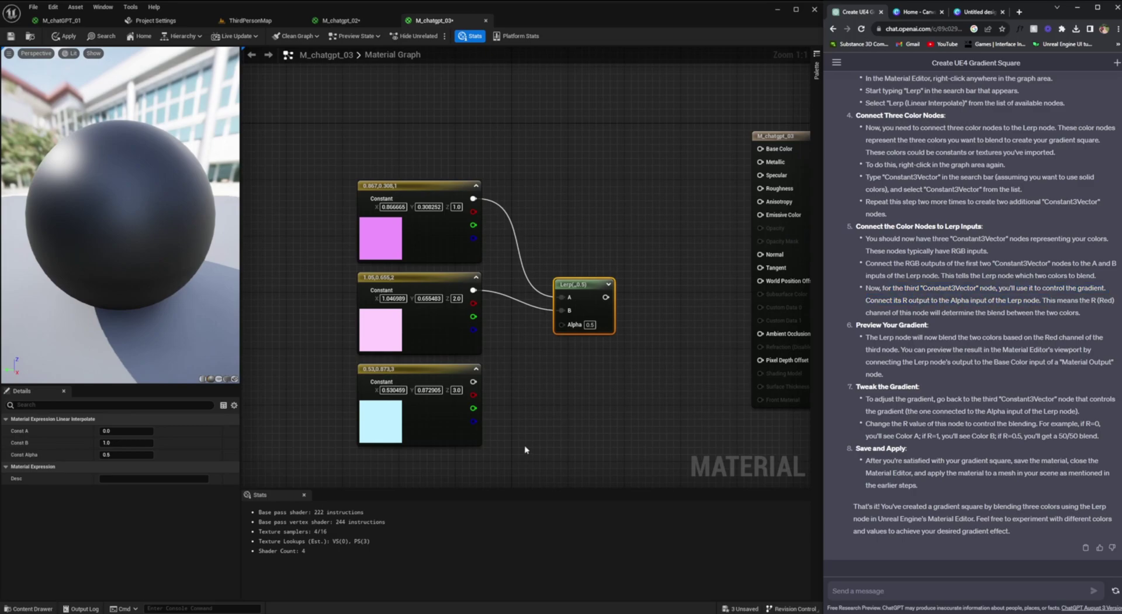
pyautogui.moveTo(474, 381); pyautogui.dragTo(561, 325)
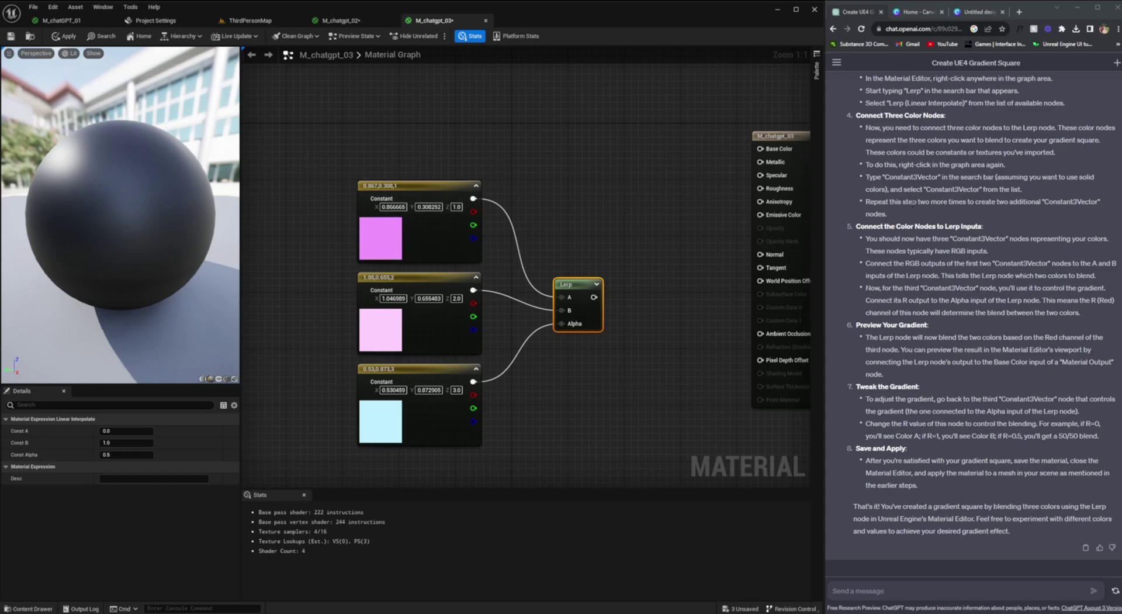
# Reread the Alpha direction and connect the third Constant3Vector's red output to the Lerp's Alpha input
pyautogui.moveTo(1042, 300); pyautogui.dragTo(1102, 311)
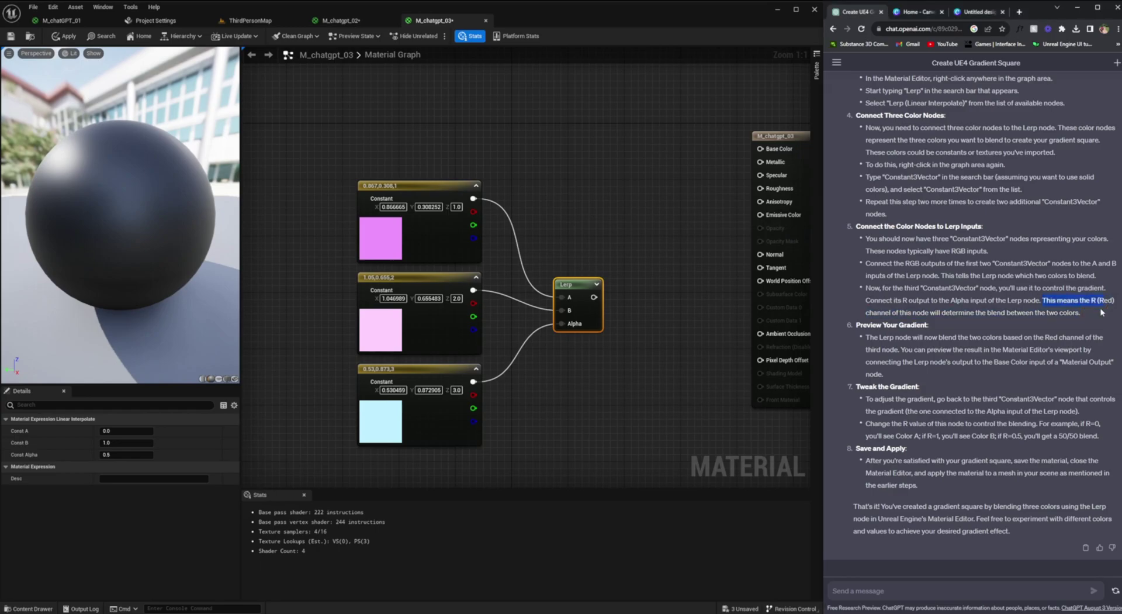
pyautogui.moveTo(892, 315); pyautogui.dragTo(1089, 318)
pyautogui.click(1089, 318)
pyautogui.moveTo(474, 394); pyautogui.dragTo(561, 323)
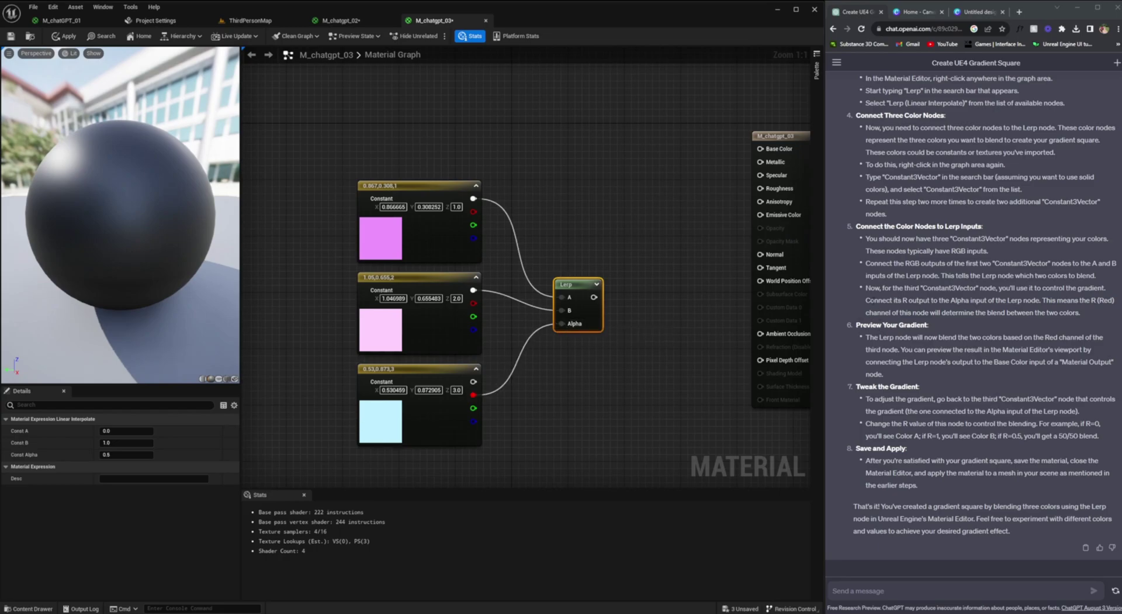
pyautogui.moveTo(866, 288); pyautogui.dragTo(937, 302)
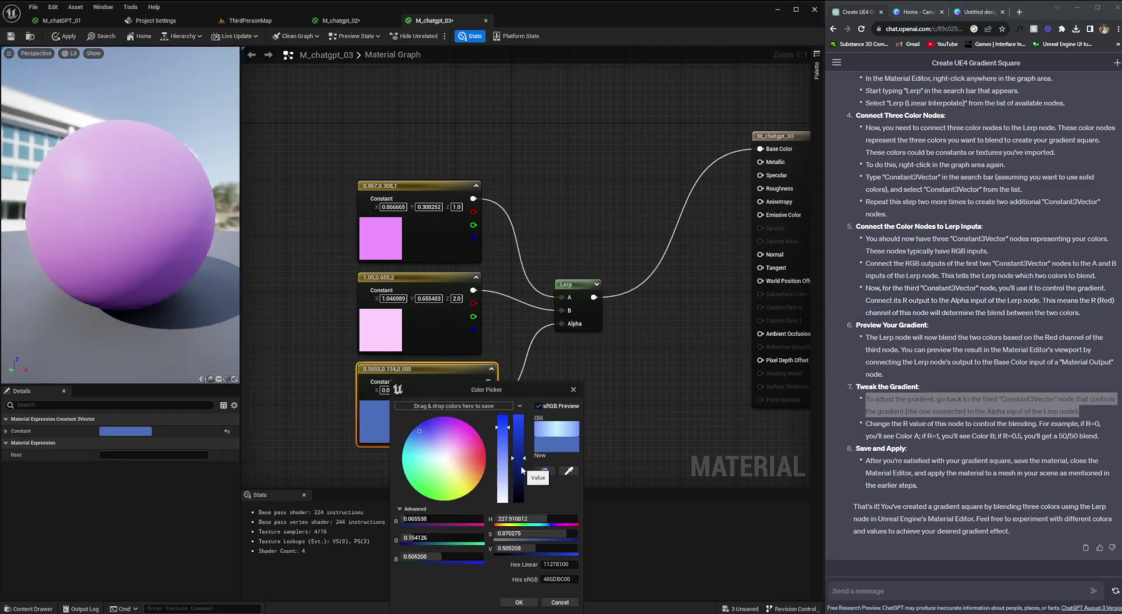
# Darken the third Constant3Vector's color to navy blue, with RGB 0.003689, 0.020786, 0.088542
pyautogui.moveTo(522, 469); pyautogui.dragTo(512, 495)
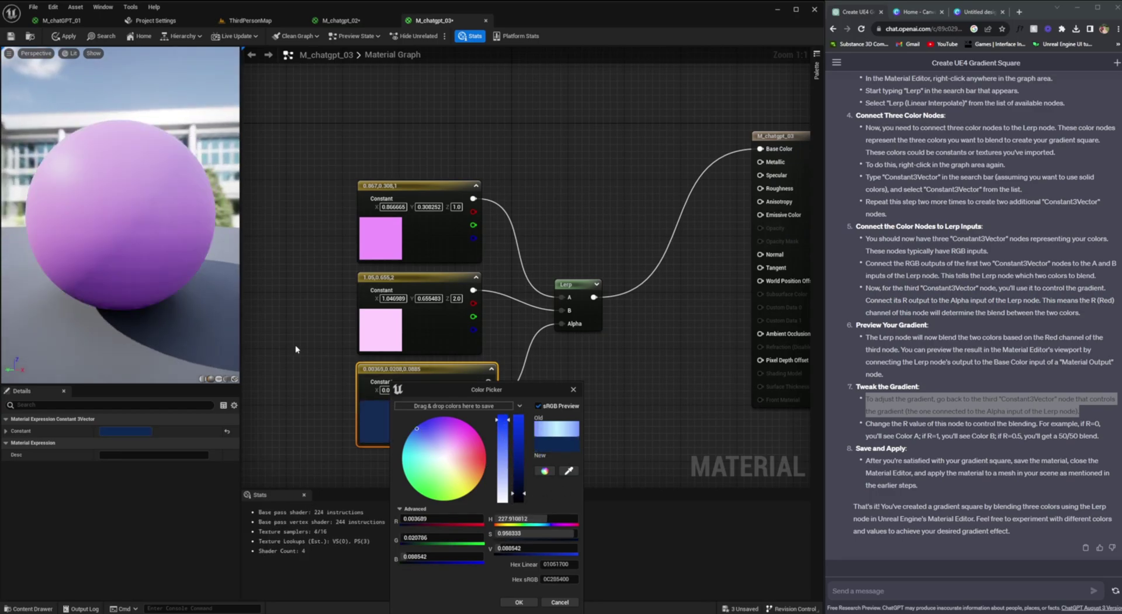
pyautogui.click(519, 602)
pyautogui.click(634, 387)
# Read ChatGPT's directions on the R value blending and on saving, and apply the material changes
pyautogui.moveTo(867, 424); pyautogui.dragTo(971, 425)
pyautogui.click(865, 462)
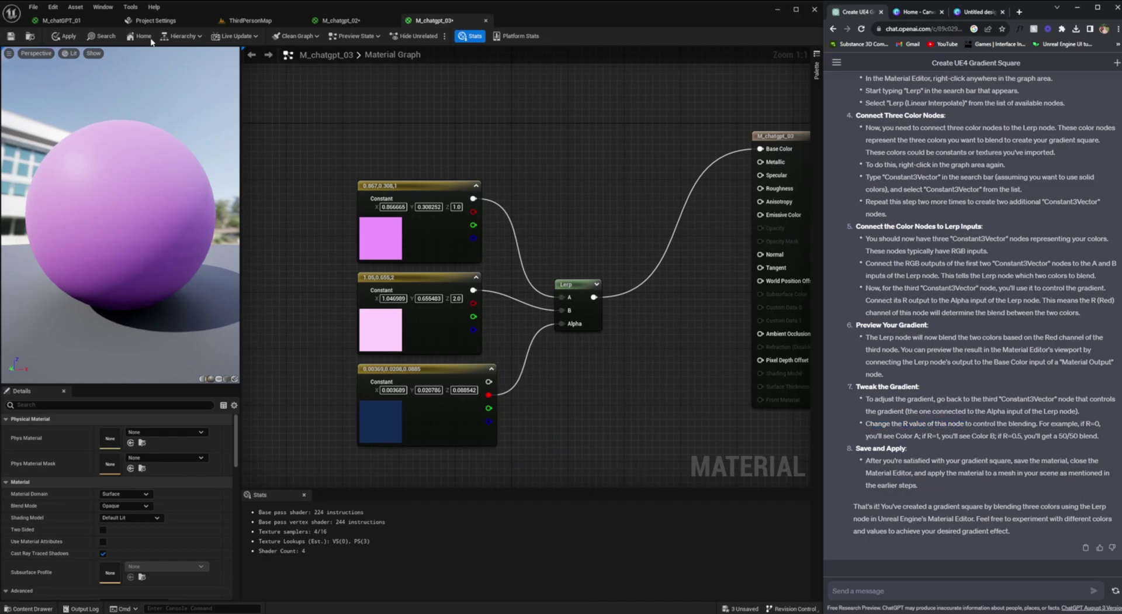
pyautogui.click(64, 35)
# Copy ChatGPT's Connect the "TextureCoordinate" Node section from its earlier answer into a new chat message
pyautogui.scroll(5, 973, 321)
pyautogui.scroll(10, 973, 339)
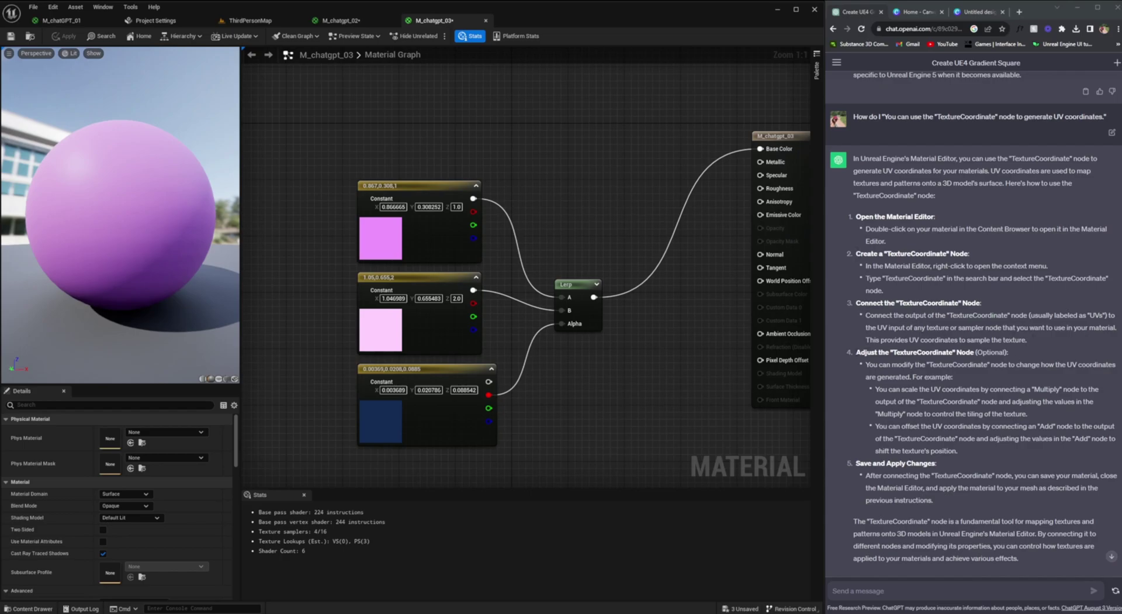
pyautogui.moveTo(855, 303); pyautogui.dragTo(982, 303)
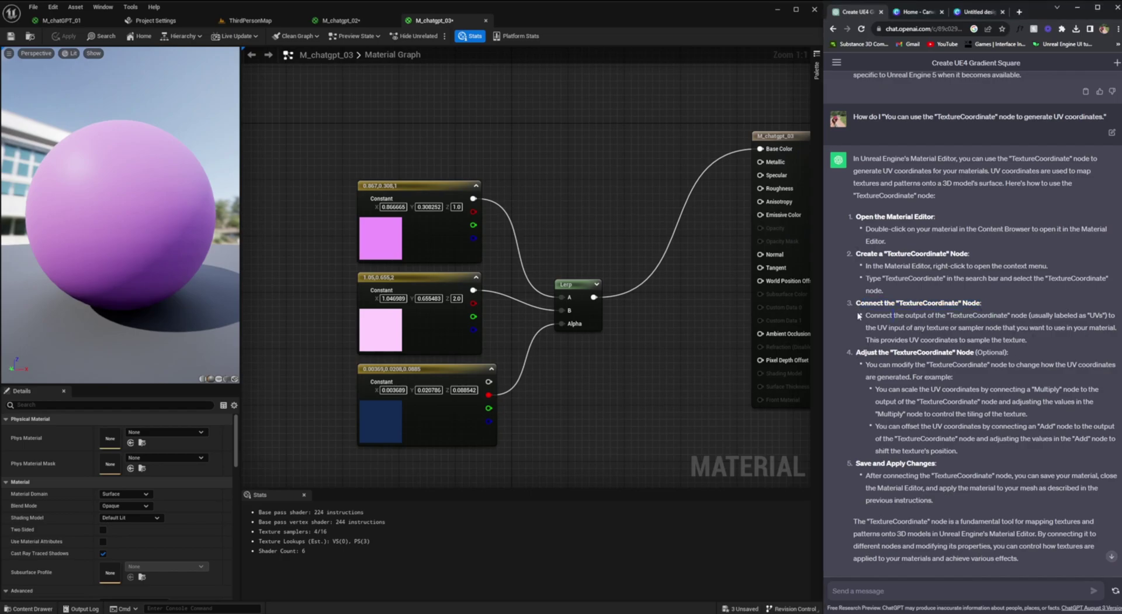
pyautogui.moveTo(855, 302); pyautogui.dragTo(1032, 348)
pyautogui.hotkey('ctrl', 'c')
pyautogui.click(1003, 590)
pyautogui.hotkey('ctrl', 'v')
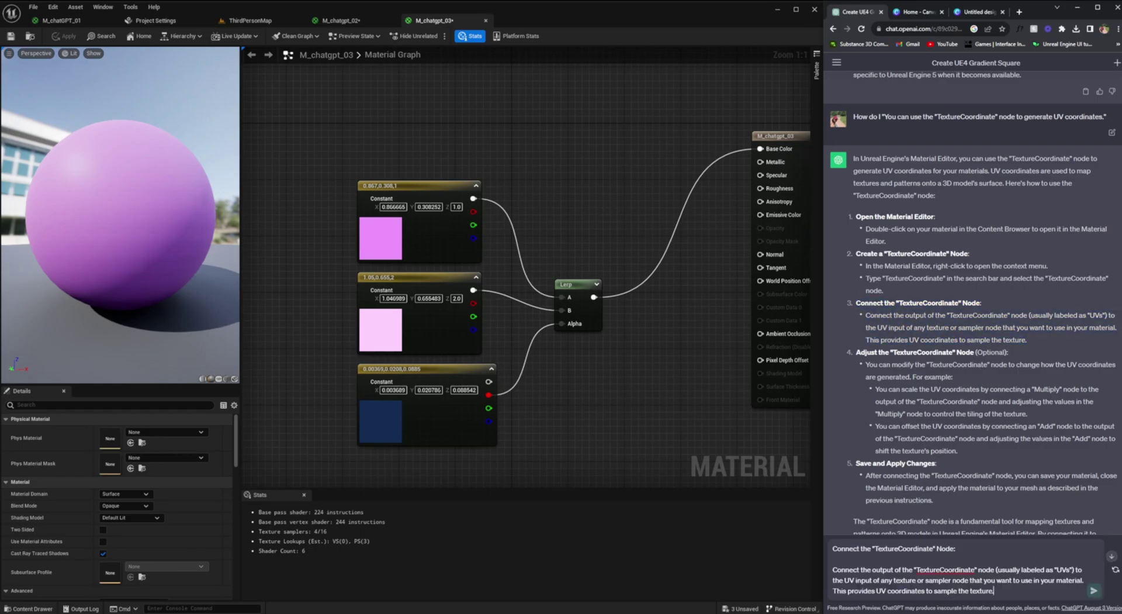
# Add "explain this to me like I dont know what the hell I am doing. I need my hand held please!" and send the message
pyautogui.hotkey('shift', 'Return')
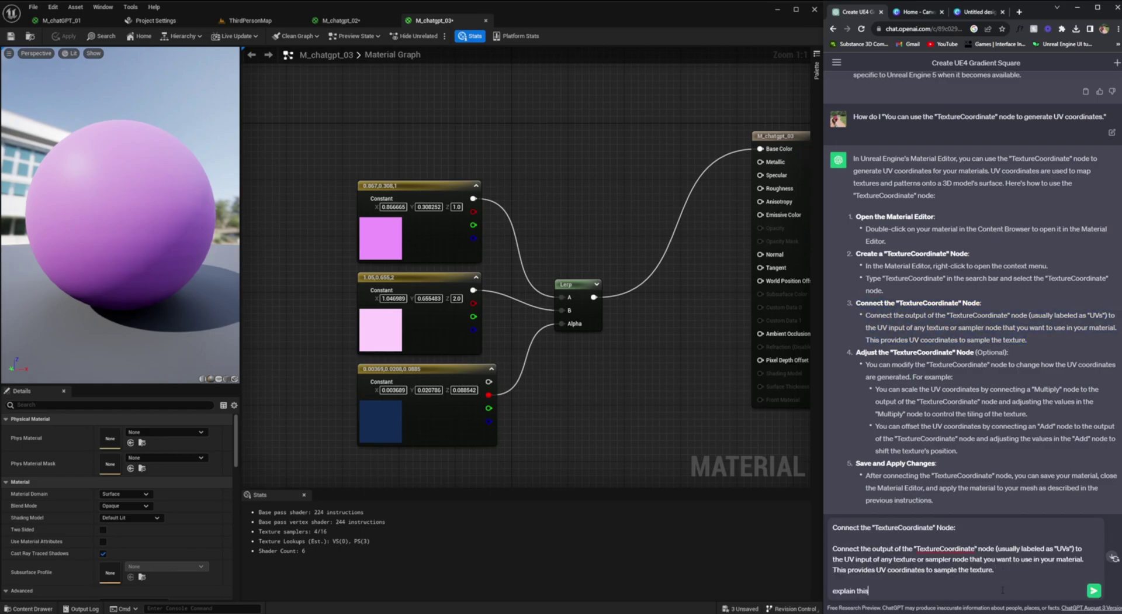
pyautogui.write('explain this to me like I dont know what the hell I am doing')
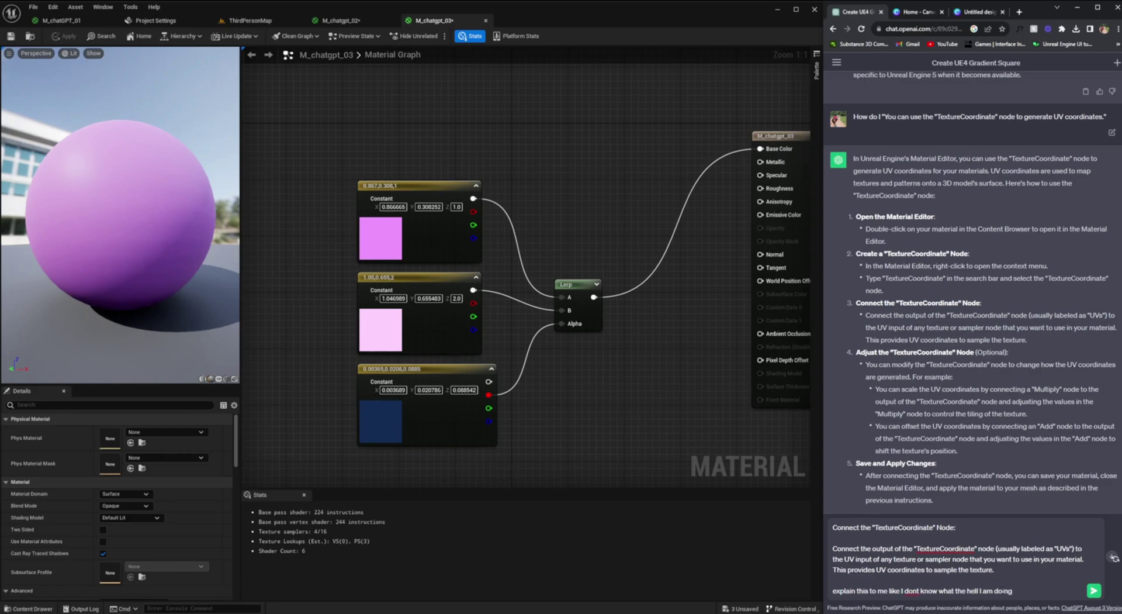
pyautogui.write('. I need my hand hel')
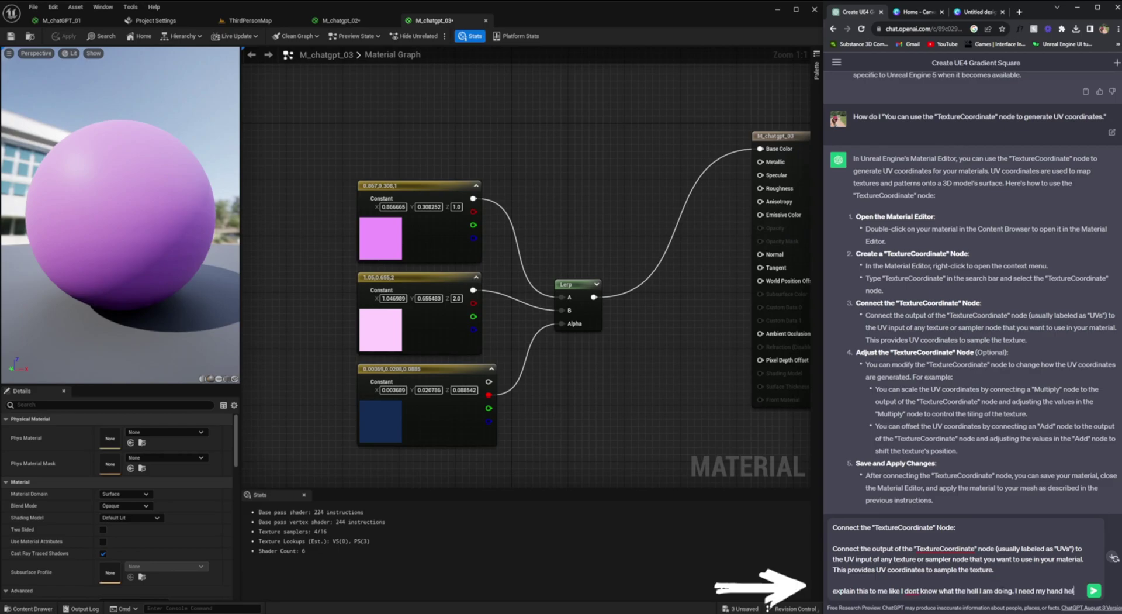
pyautogui.write('d please!')
pyautogui.hotkey('shift', 'Return')
pyautogui.click(1093, 590)
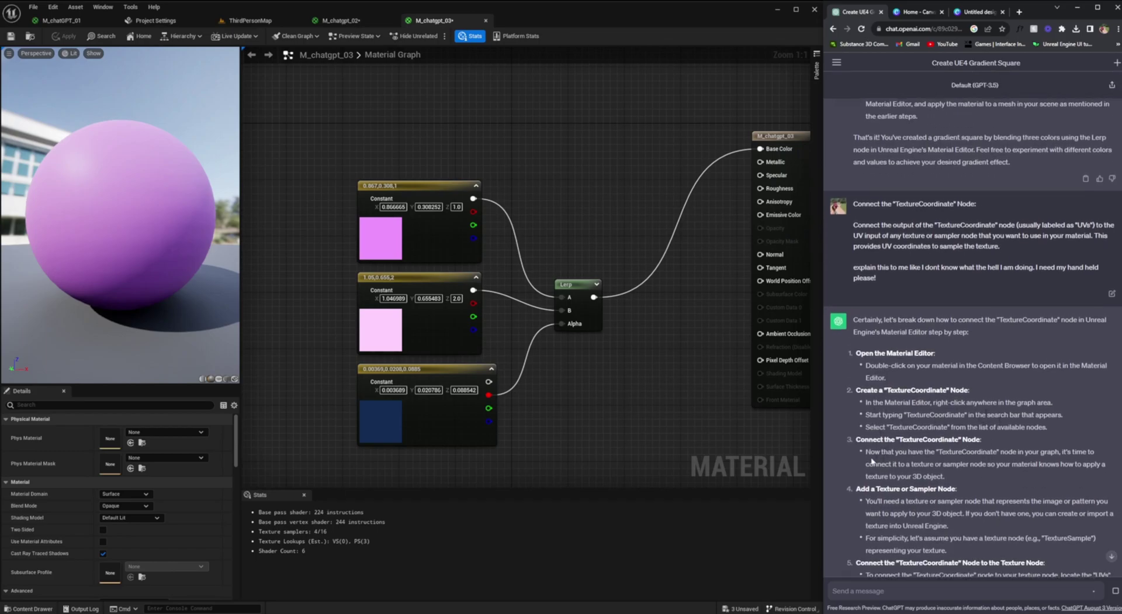
# Follow ChatGPT's TextureCoordinate directions and add the Untitled_design__75_ texture to the graph as a Texture Sample node
pyautogui.moveTo(1000, 452)
pyautogui.mouseDown()
pyautogui.moveTo(897, 465)
pyautogui.moveTo(1011, 465)
pyautogui.mouseUp()
pyautogui.click(1074, 472)
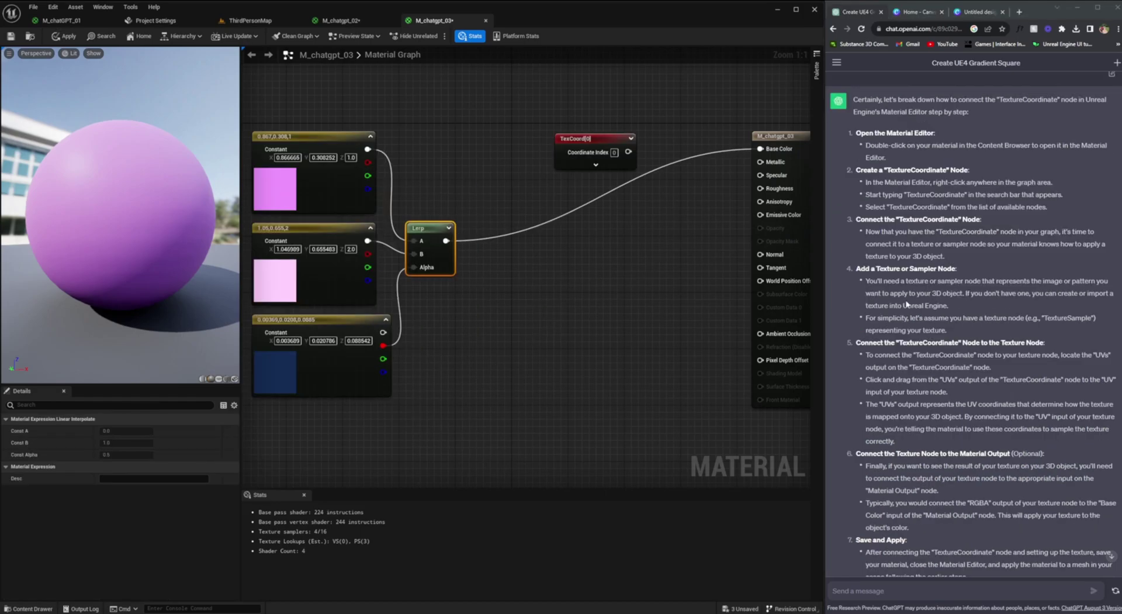
pyautogui.moveTo(867, 318); pyautogui.dragTo(1024, 318)
pyautogui.click(1014, 329)
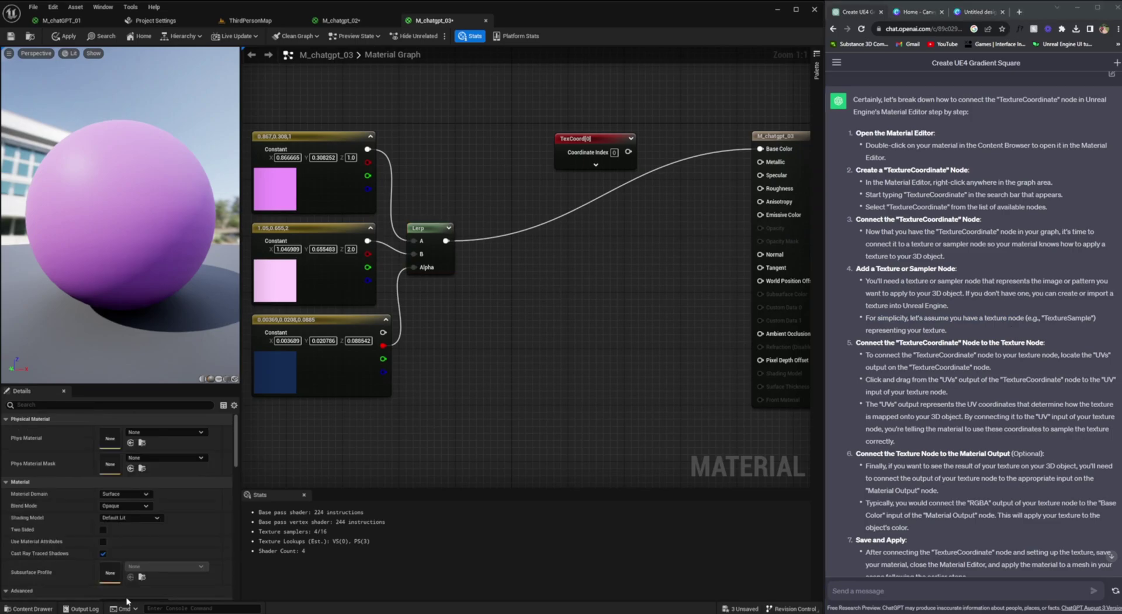
pyautogui.click(28, 608)
pyautogui.moveTo(323, 491); pyautogui.dragTo(567, 271)
pyautogui.moveTo(867, 281); pyautogui.dragTo(949, 307)
pyautogui.moveTo(866, 321); pyautogui.dragTo(1025, 321)
pyautogui.click(1025, 321)
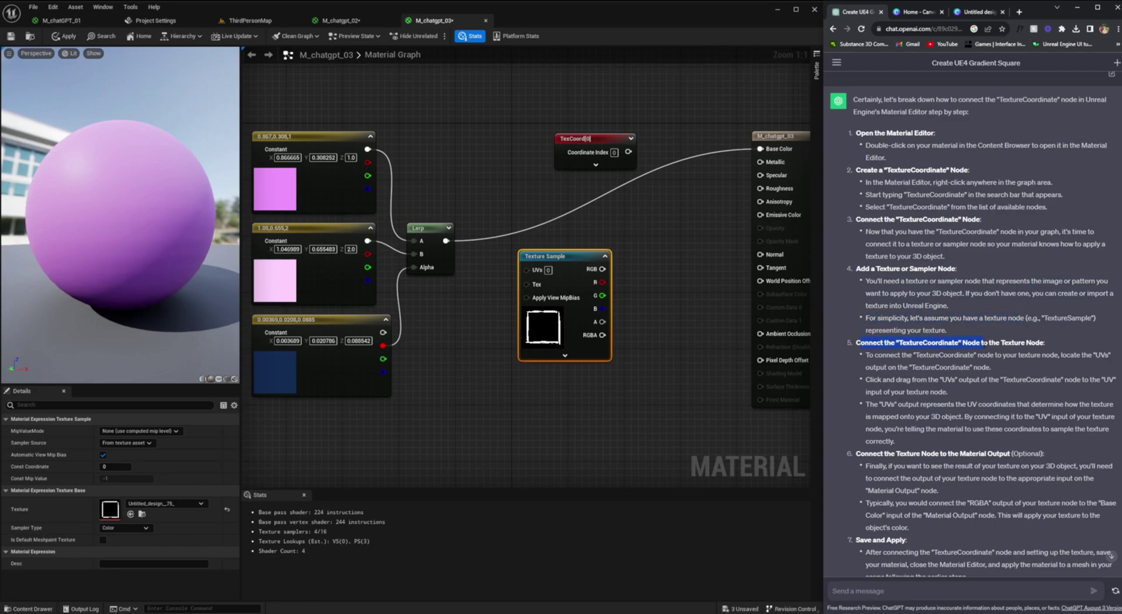
# Arrange the TextureCoordinate and Texture Sample nodes above the Lerp node and connect TextureCoordinate to the sample's UVs input
pyautogui.moveTo(561, 256); pyautogui.dragTo(591, 235)
pyautogui.moveTo(585, 139); pyautogui.dragTo(489, 144)
pyautogui.moveTo(583, 236); pyautogui.dragTo(547, 53)
pyautogui.moveTo(487, 145); pyautogui.dragTo(663, 97)
pyautogui.rightClick(540, 292)
pyautogui.write('texture')
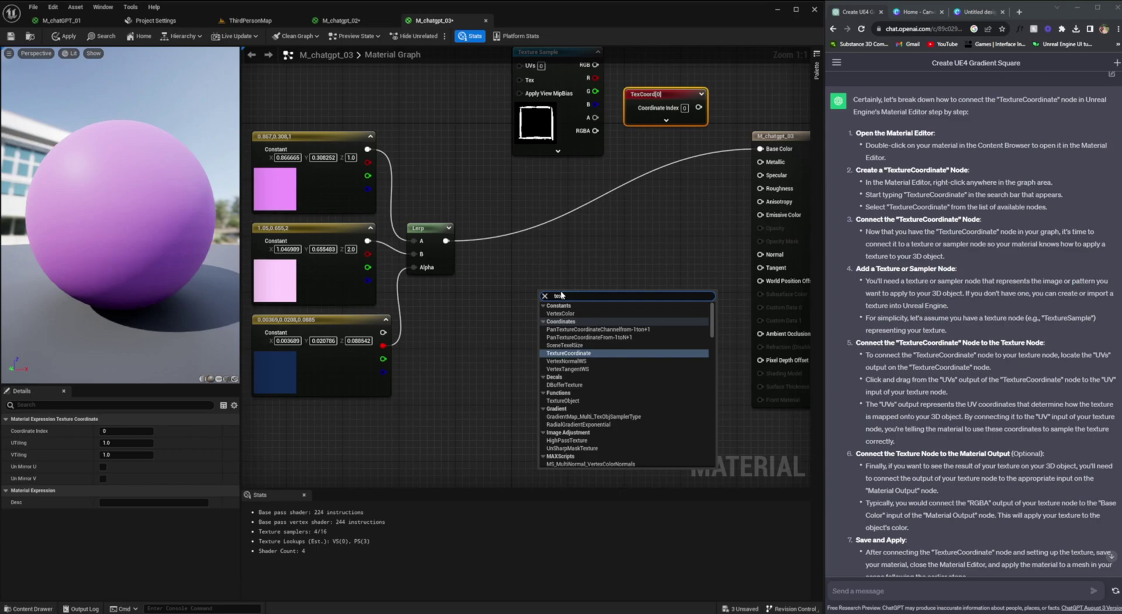
pyautogui.write(' sampler')
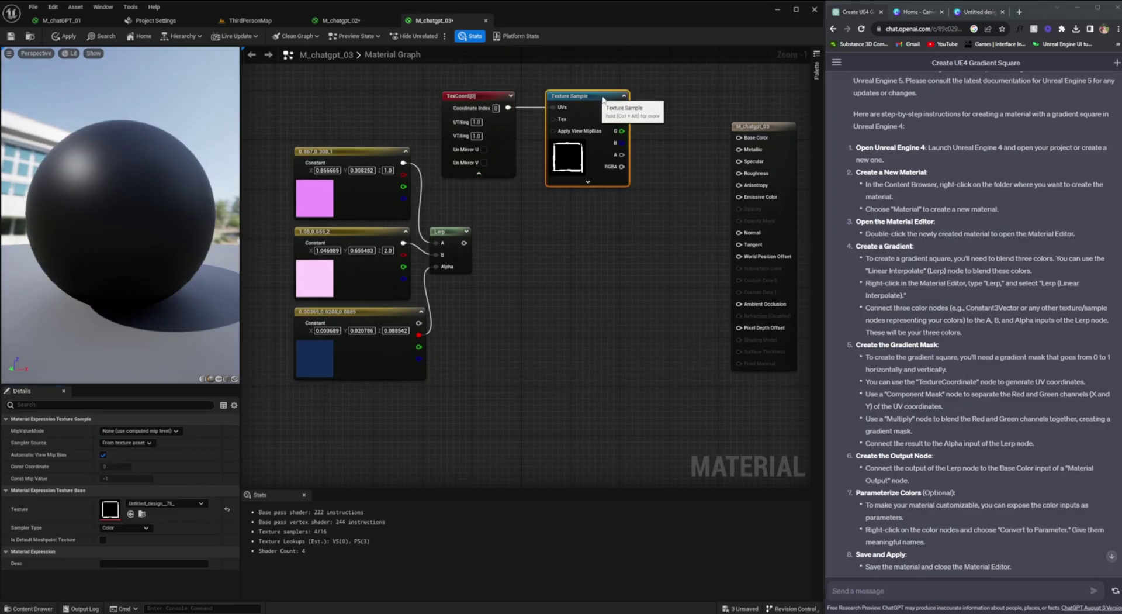
pyautogui.click(495, 103)
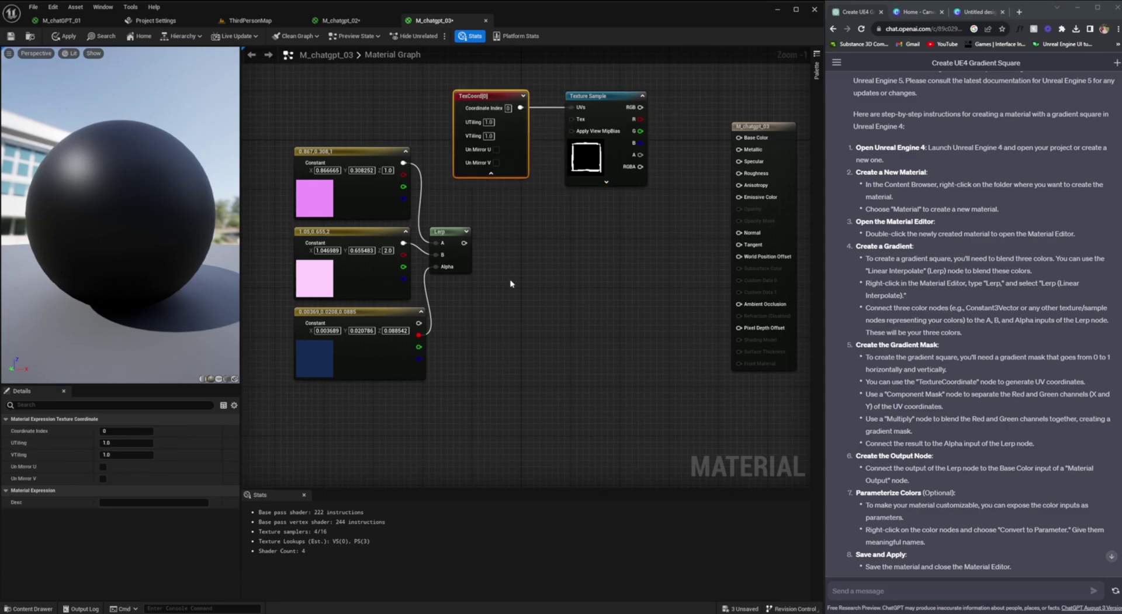
# Add a ComponentMask node to the graph and place it beside the Lerp node
pyautogui.rightClick(550, 271)
pyautogui.write('com')
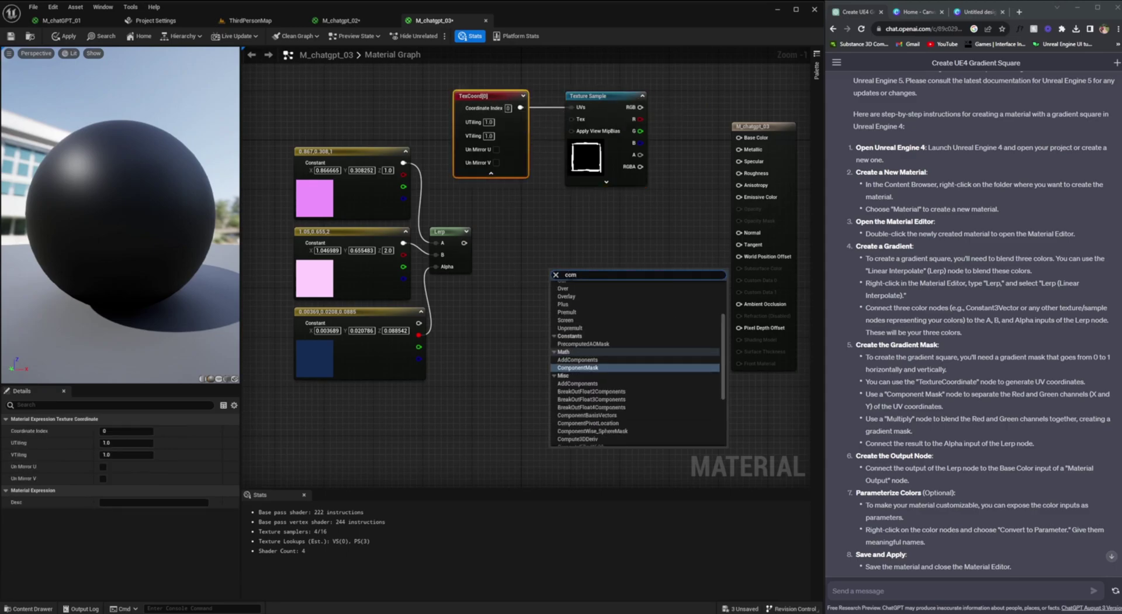
pyautogui.write('ponent')
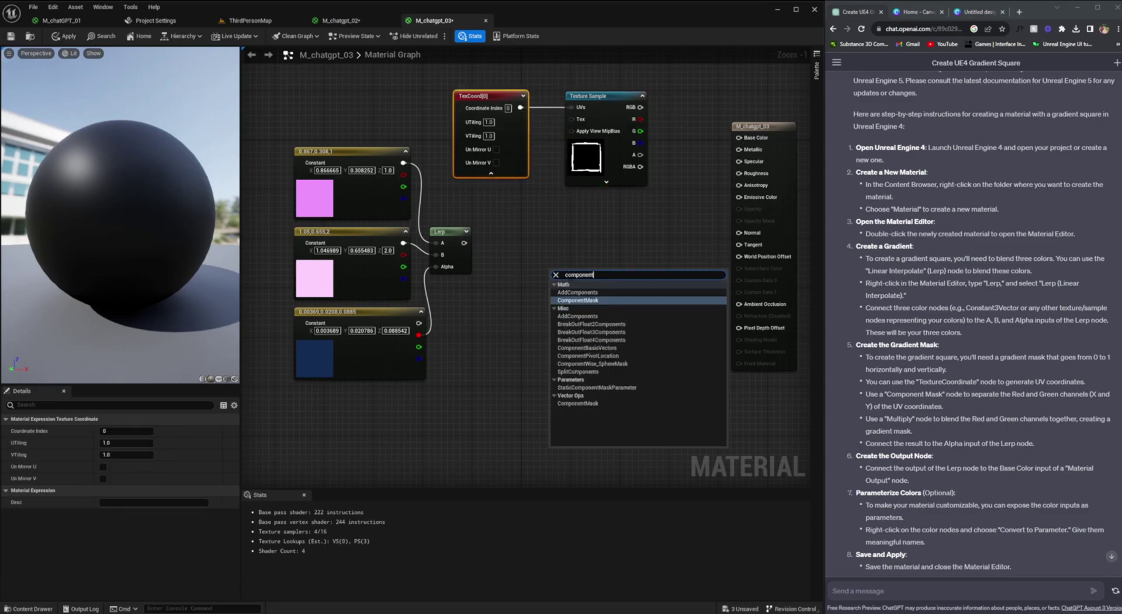
pyautogui.click(586, 302)
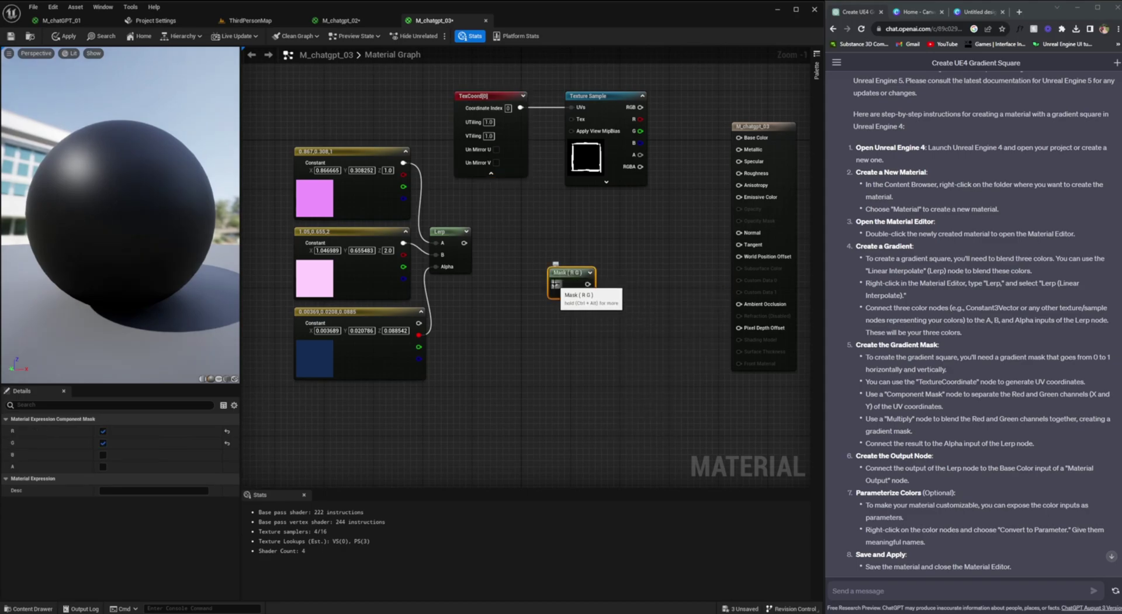
pyautogui.moveTo(566, 272); pyautogui.dragTo(506, 232)
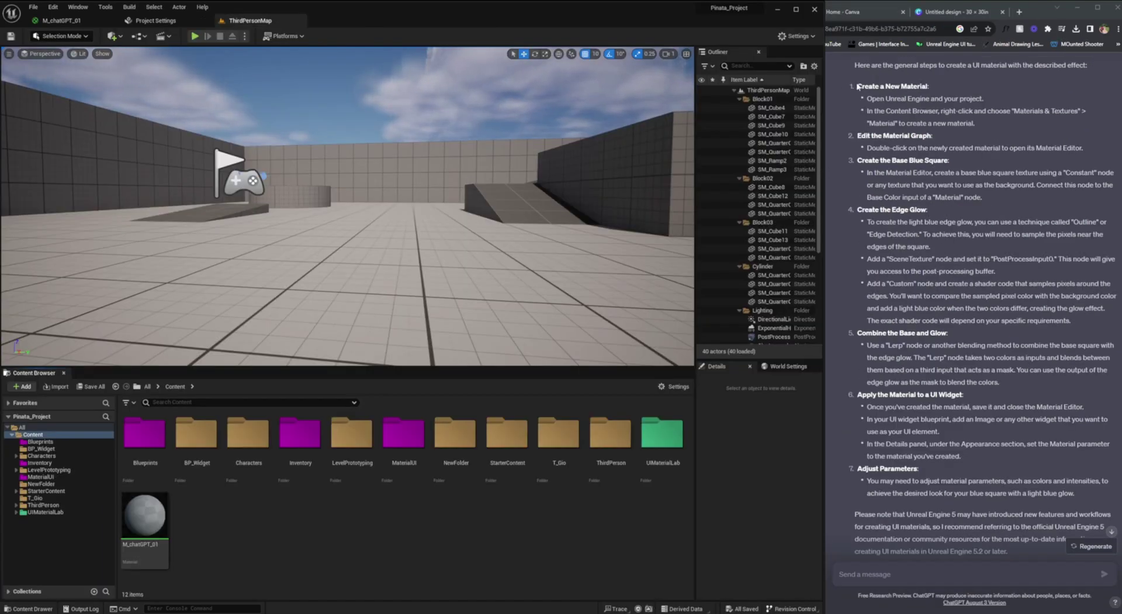
# Create the material M_chatgpt_02 and import the Untitled design (75).png image from the Desktop into the MaterialUI folder
pyautogui.rightClick(208, 529)
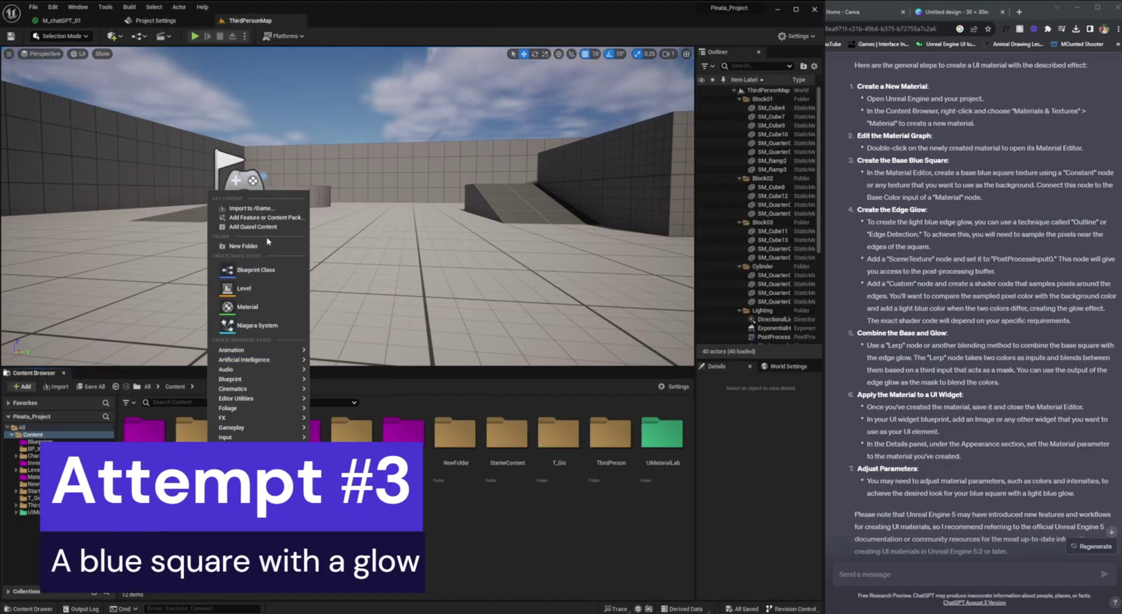
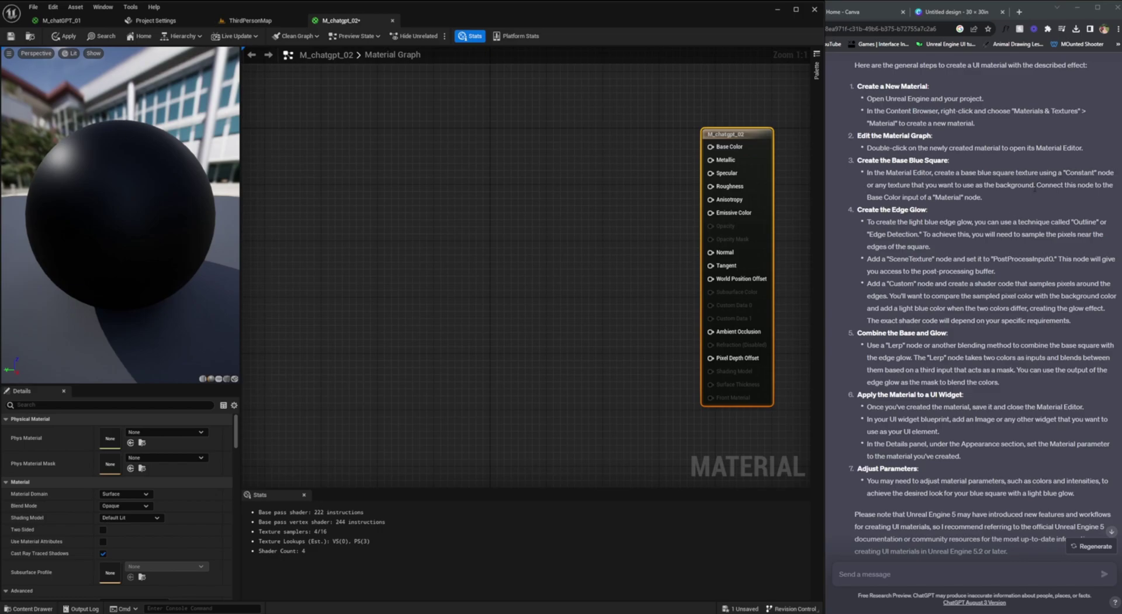
pyautogui.click(24, 609)
pyautogui.click(61, 405)
pyautogui.click(36, 69)
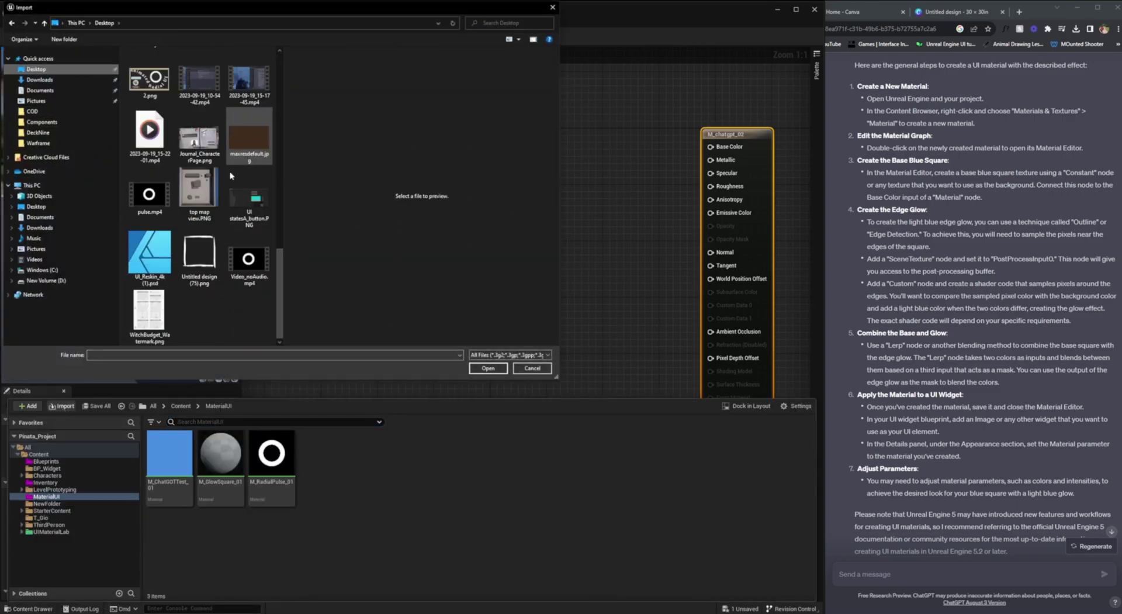
pyautogui.click(200, 254)
pyautogui.click(488, 368)
# Add the imported square texture to the M_chatgpt_02 graph as a Texture Sample with its RGB output wired to Base Color
pyautogui.moveTo(323, 468); pyautogui.dragTo(712, 150)
pyautogui.moveTo(468, 148); pyautogui.dragTo(496, 128)
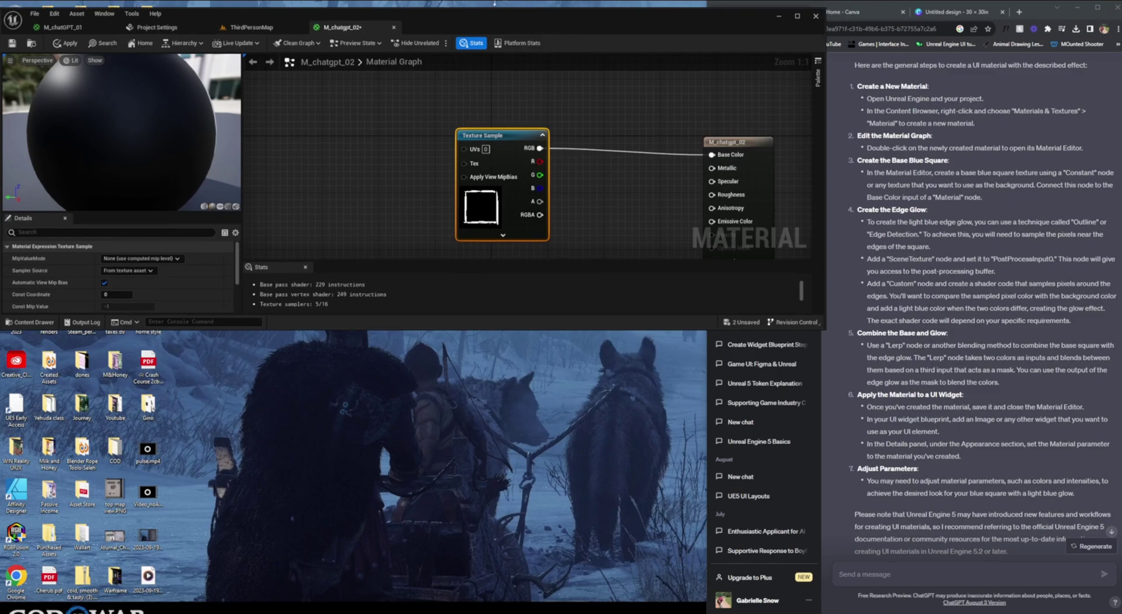
pyautogui.doubleClick(492, 12)
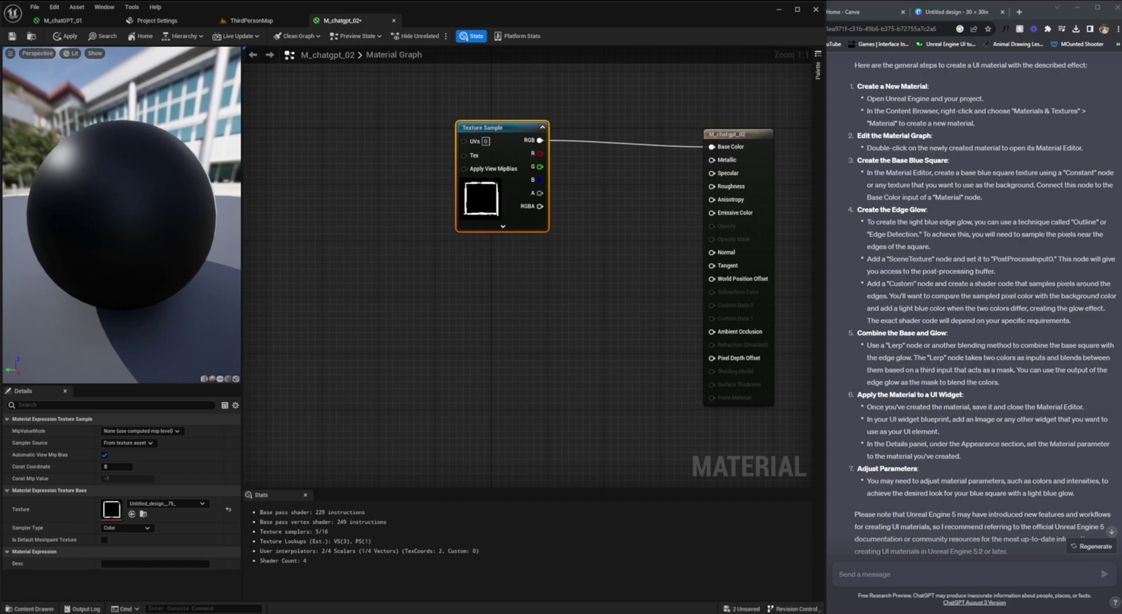
# Read ChatGPT's Create the Edge Glow directions and add a SceneTexture node beneath the Texture Sample
pyautogui.moveTo(911, 222); pyautogui.dragTo(969, 222)
pyautogui.moveTo(1106, 222); pyautogui.dragTo(896, 234)
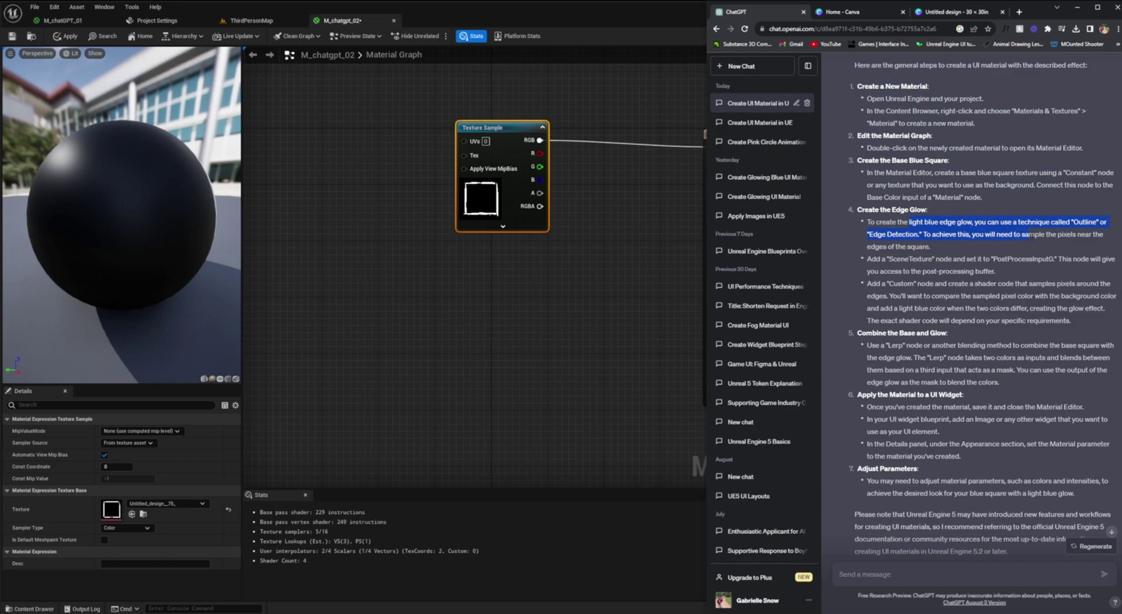
pyautogui.moveTo(1061, 234); pyautogui.dragTo(933, 259)
pyautogui.rightClick(495, 287)
pyautogui.write('scene te')
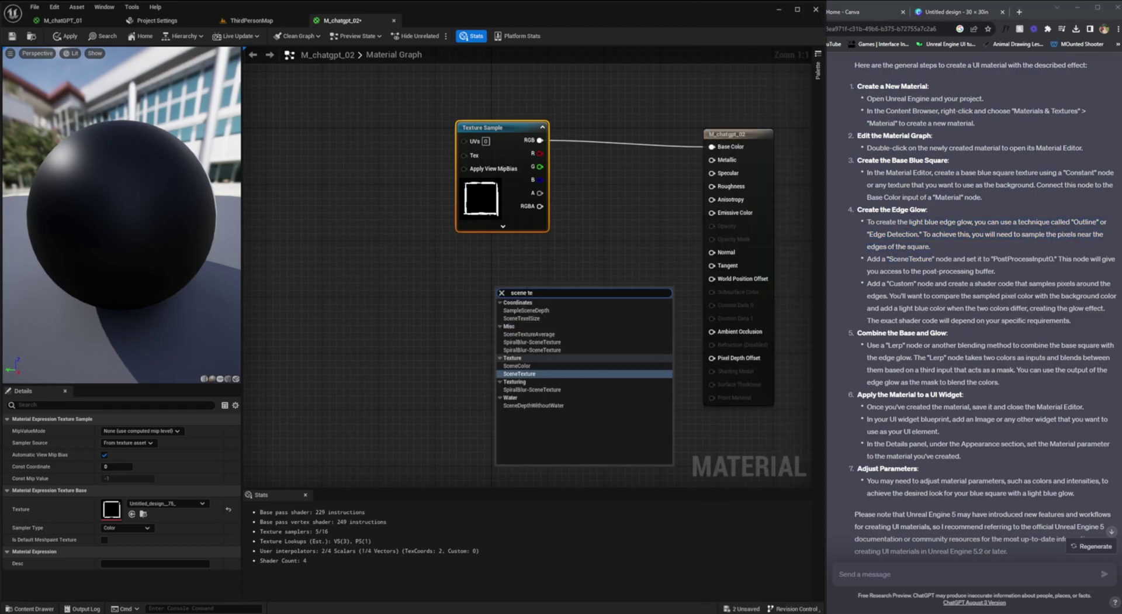
pyautogui.press('Return')
pyautogui.moveTo(526, 293); pyautogui.dragTo(486, 261)
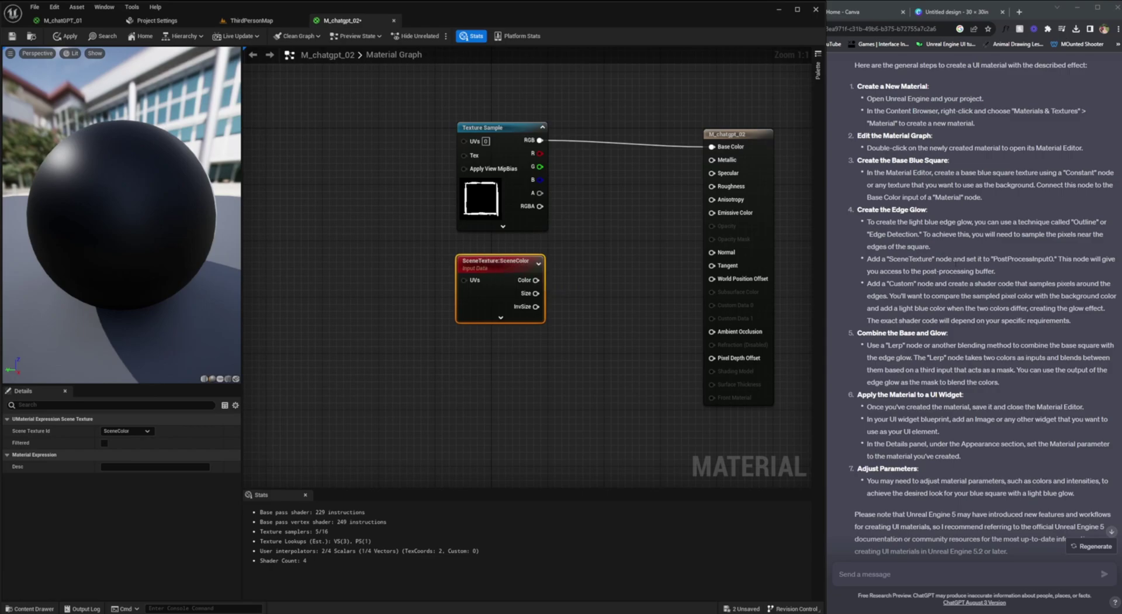
# Set the SceneTexture node's Scene Texture Id to PostProcessInput0
pyautogui.moveTo(992, 257)
pyautogui.mouseDown()
pyautogui.moveTo(1051, 261)
pyautogui.moveTo(998, 259)
pyautogui.mouseUp()
pyautogui.click(1055, 260)
pyautogui.rightClick(379, 367)
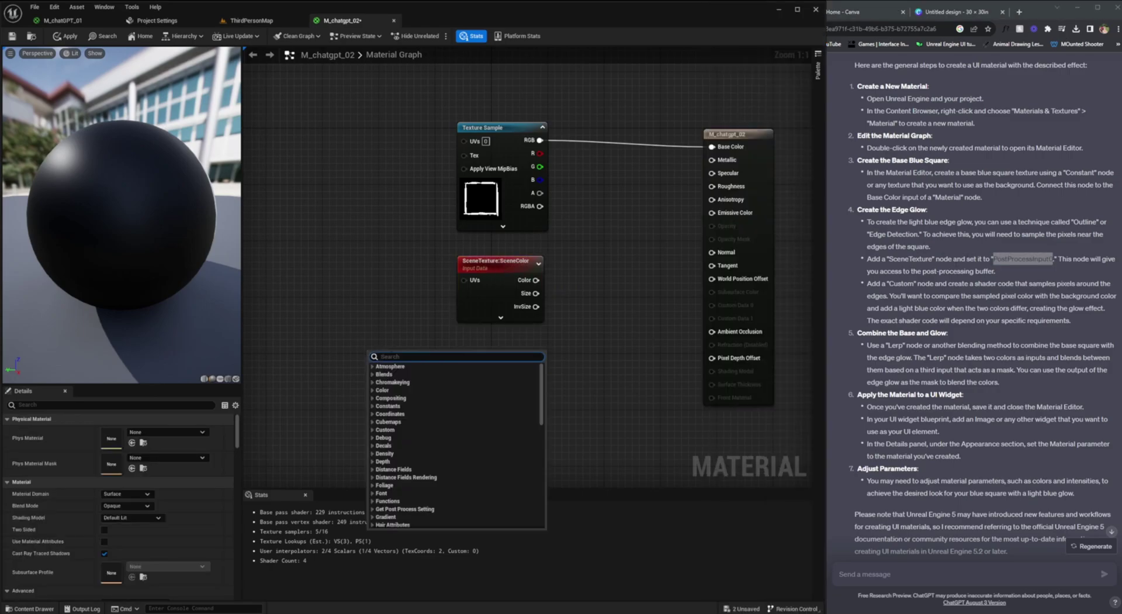
pyautogui.click(126, 431)
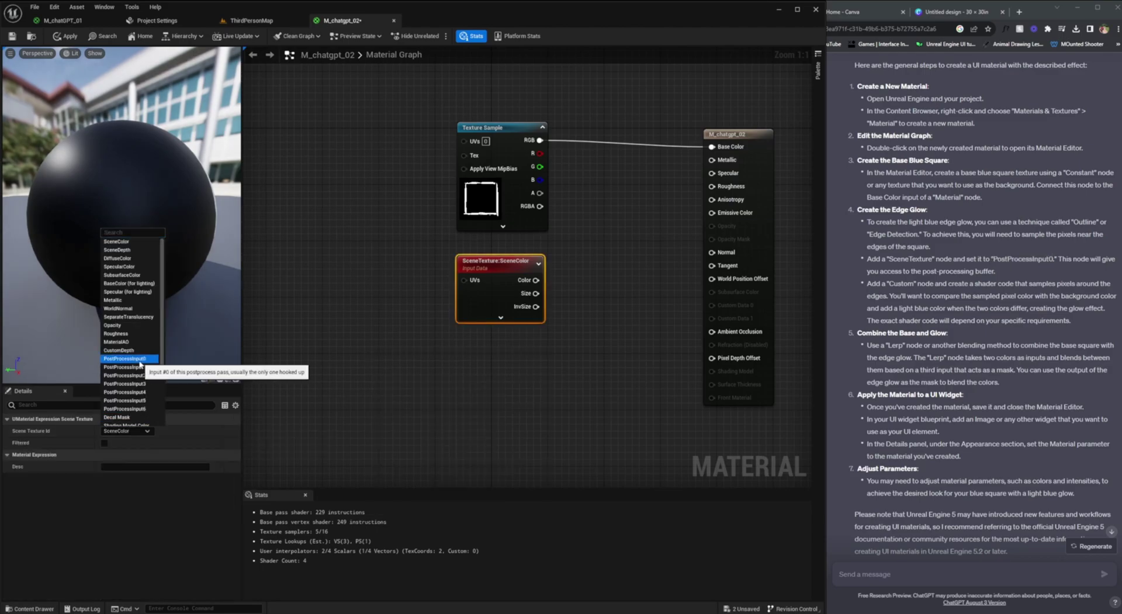
pyautogui.click(140, 359)
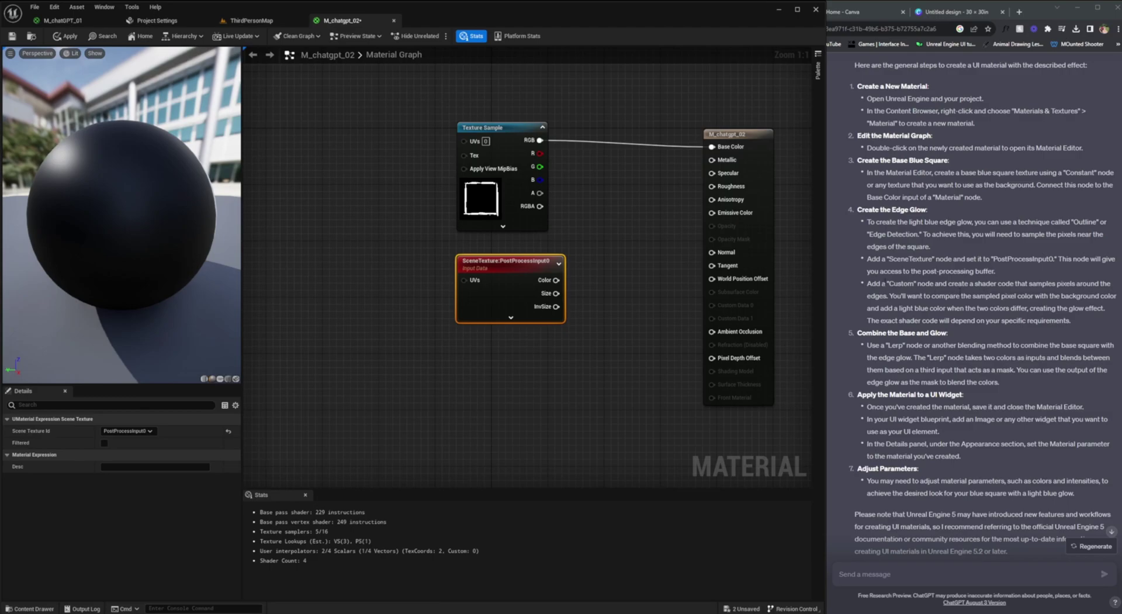
# Add a Custom node to the graph and ask ChatGPT "how do i sample the pixels near the edges of the square."
pyautogui.doubleClick(902, 283)
pyautogui.moveTo(933, 286); pyautogui.dragTo(1007, 286)
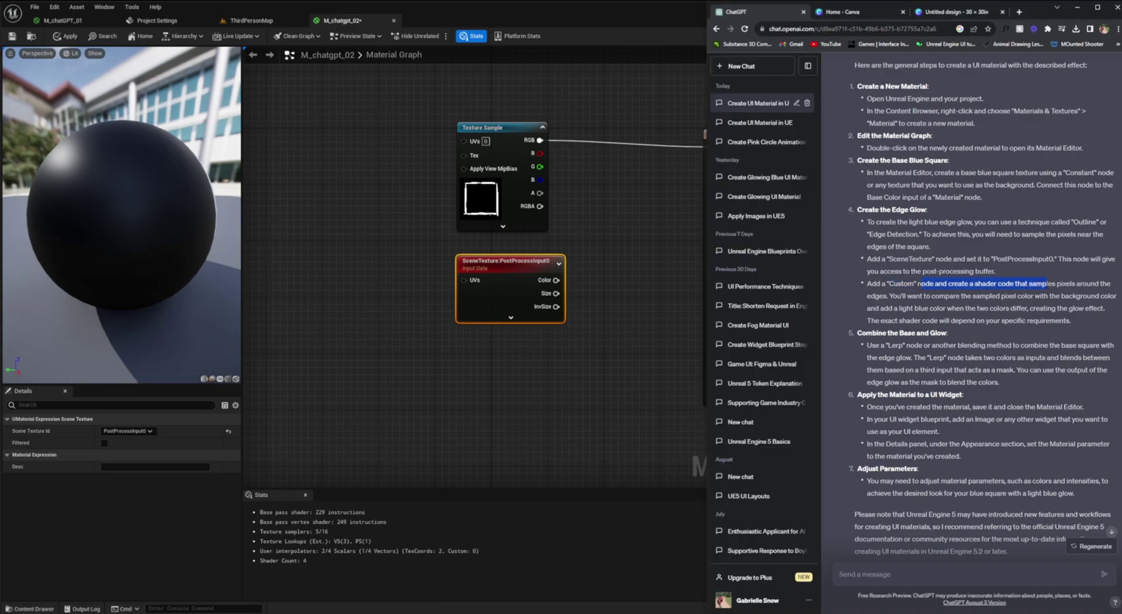
pyautogui.moveTo(1095, 284); pyautogui.dragTo(1068, 308)
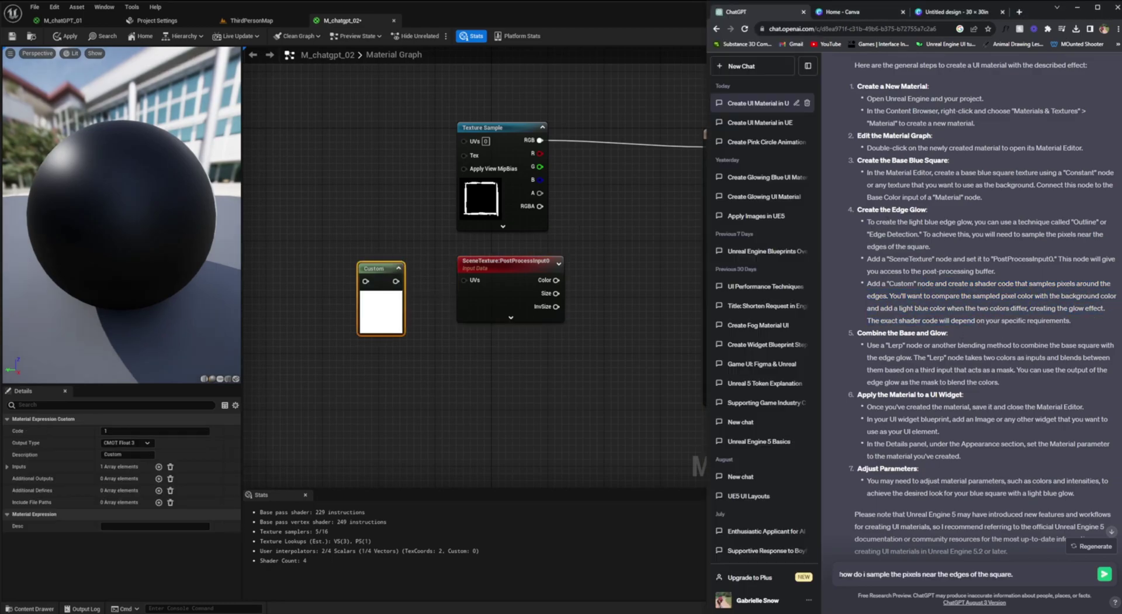
pyautogui.press('Return')
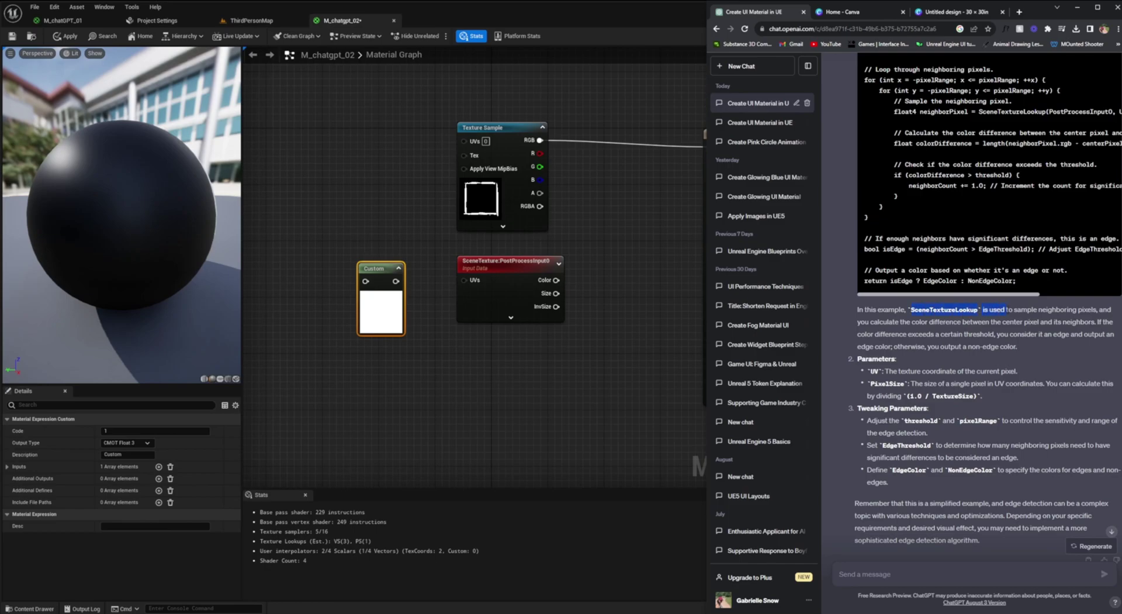
# Read ChatGPT's explanation of SceneTextureLookup and of the UV and PixelSize parameters
pyautogui.moveTo(1088, 309); pyautogui.dragTo(920, 321)
pyautogui.click(1091, 329)
pyautogui.moveTo(889, 372); pyautogui.dragTo(967, 373)
pyautogui.click(988, 376)
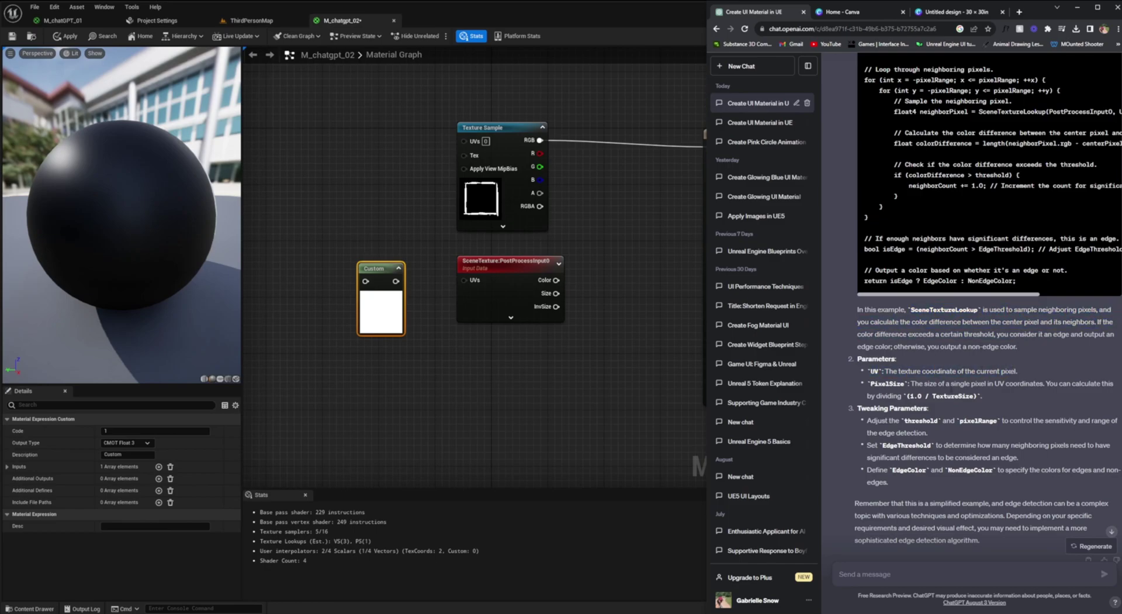
pyautogui.rightClick(320, 128)
pyautogui.write('para')
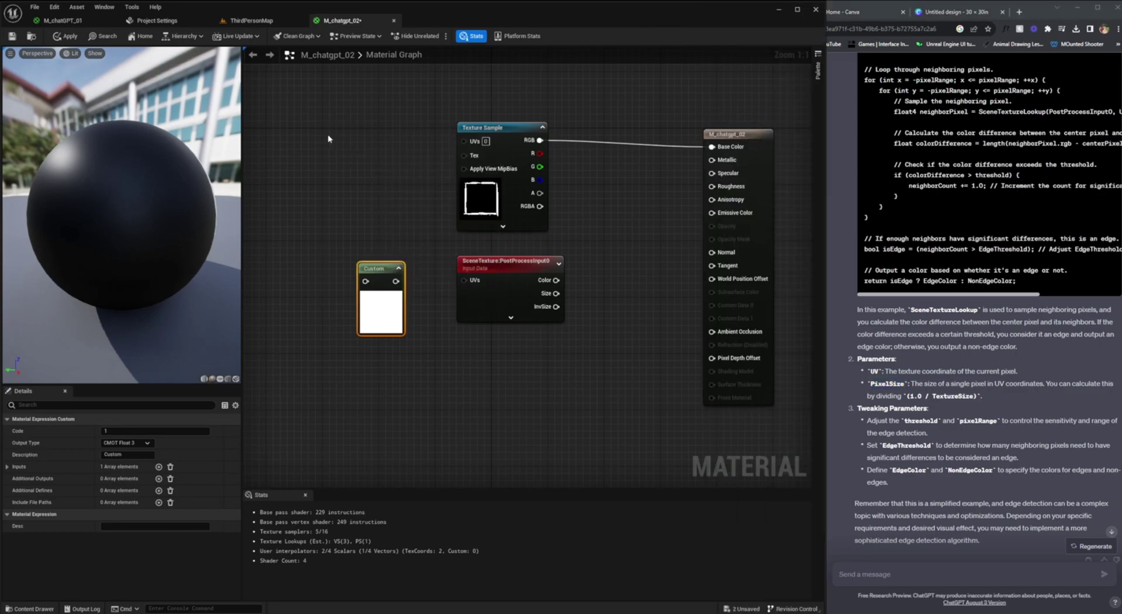
pyautogui.press('Return')
pyautogui.moveTo(363, 135); pyautogui.dragTo(297, 147)
pyautogui.press('Delete')
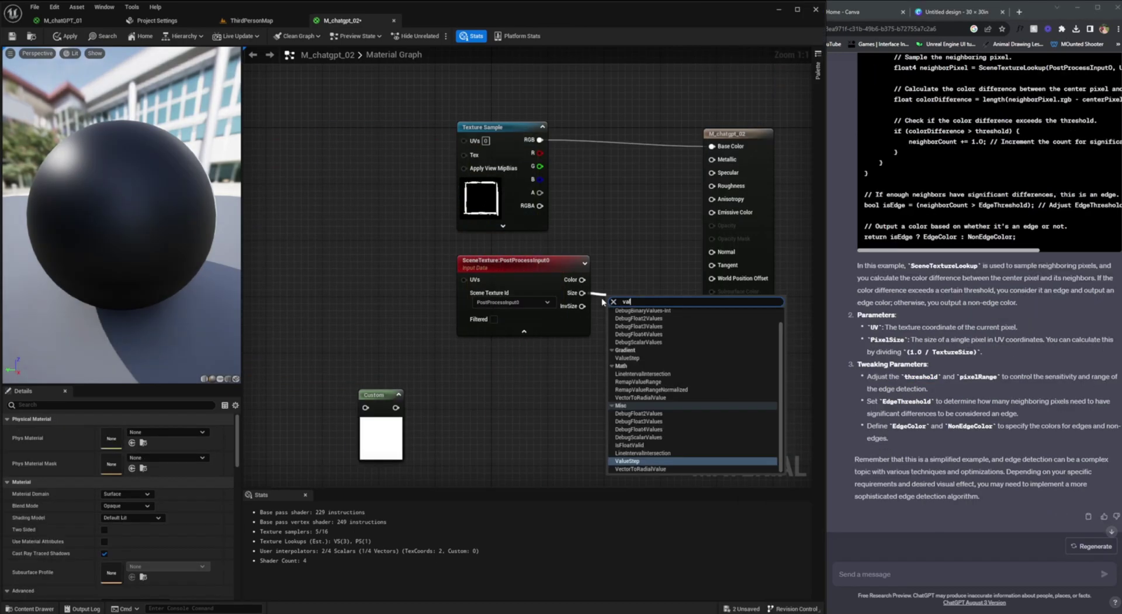
pyautogui.write('ue')
pyautogui.press('BackSpace')
pyautogui.press('BackSpace')
pyautogui.press('BackSpace')
pyautogui.press('BackSpace')
pyautogui.press('BackSpace')
pyautogui.click(645, 242)
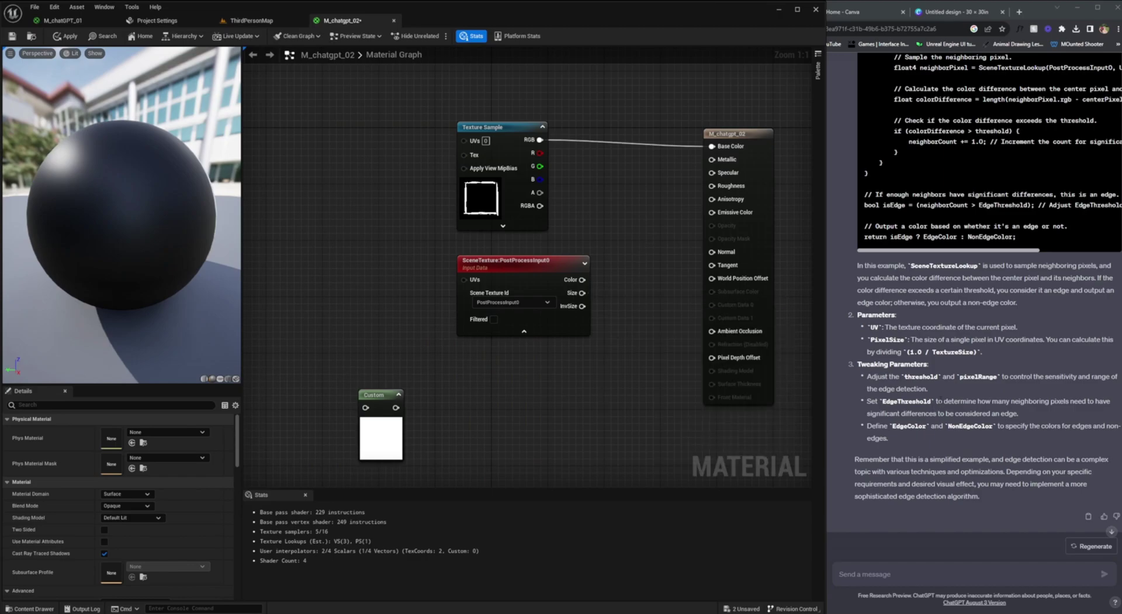
# Move the SceneTexture node above the Custom node and try to add a Divide node from its Size output for PixelSize
pyautogui.moveTo(912, 340); pyautogui.dragTo(948, 361)
pyautogui.click(950, 361)
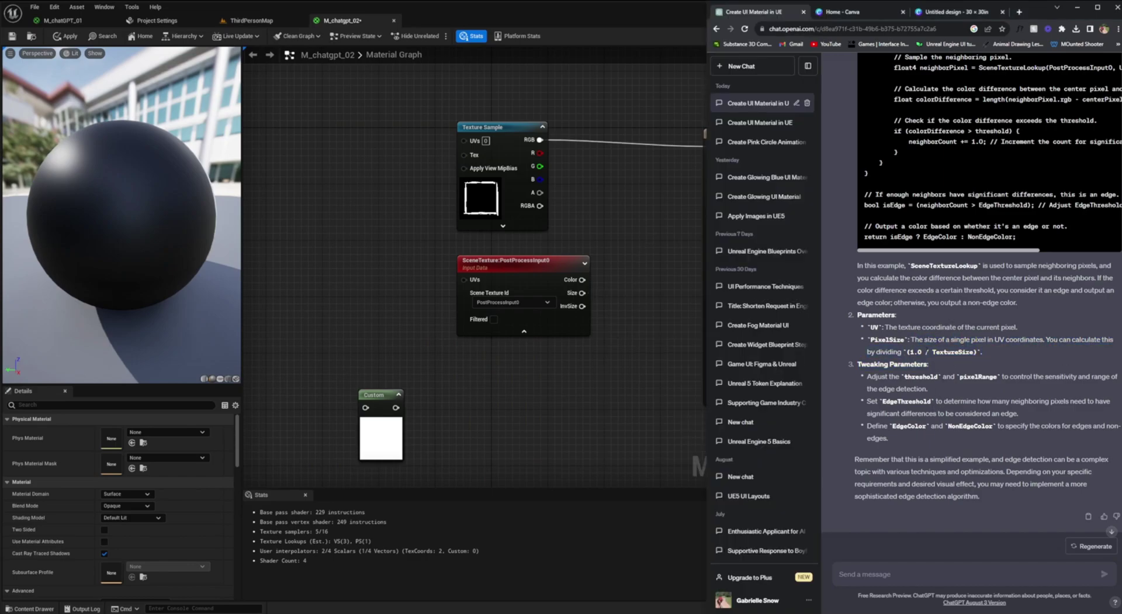
pyautogui.moveTo(587, 285); pyautogui.dragTo(490, 292)
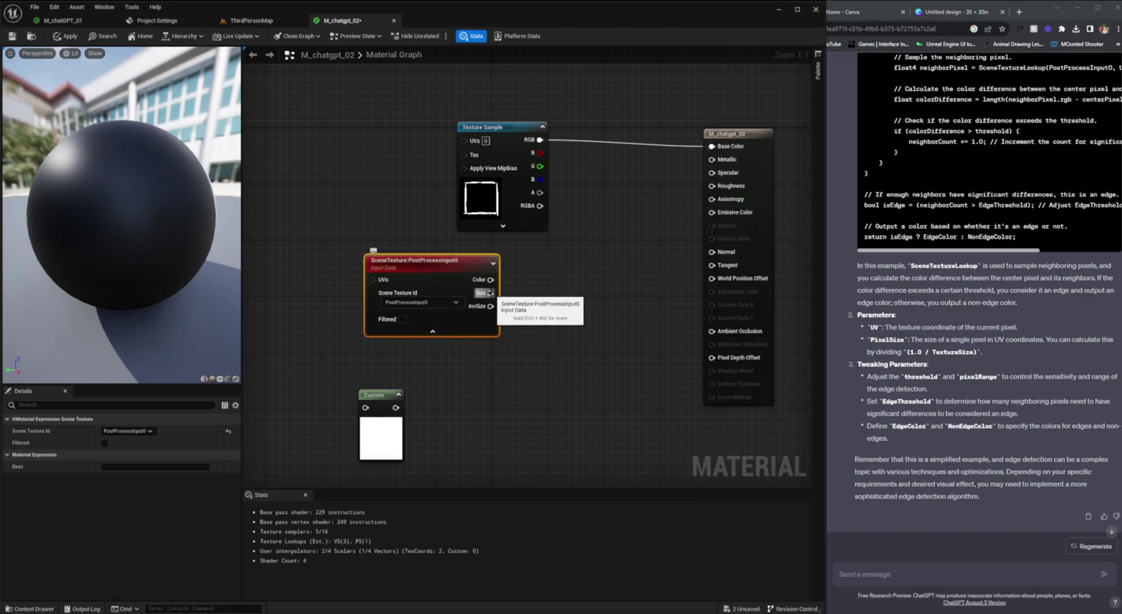
pyautogui.moveTo(490, 293); pyautogui.dragTo(521, 298)
pyautogui.write('div')
pyautogui.press('Return')
pyautogui.press('Escape')
pyautogui.rightClick(545, 293)
pyautogui.scroll(-2, 608, 379)
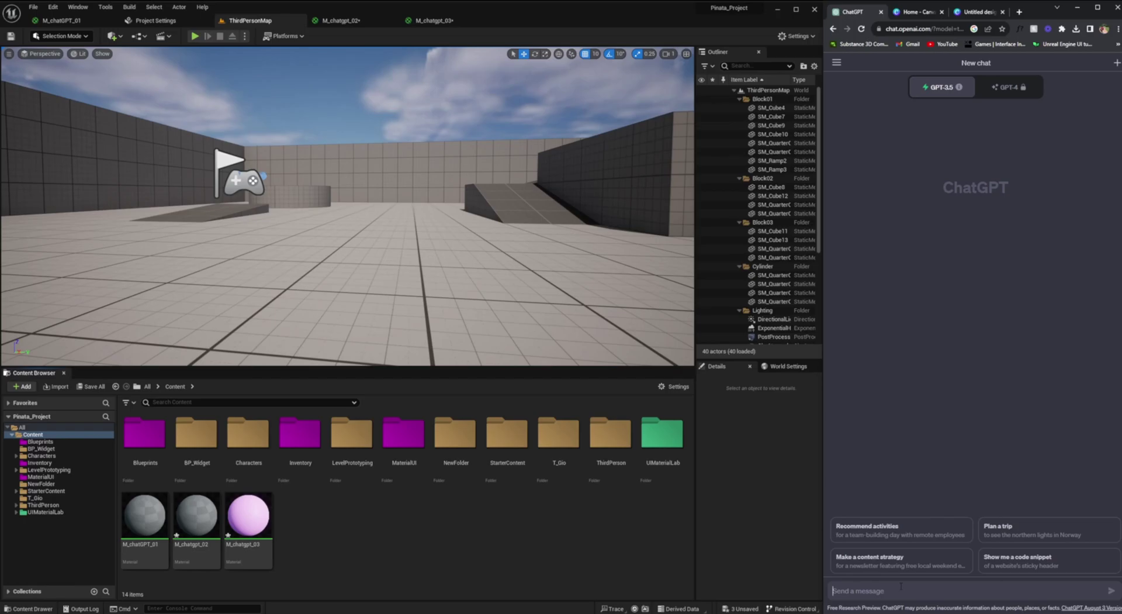
# Ask ChatGPT "I am a beginner, I dont know what I am doing at all" and request step-by-step directions for an animated glowing UI button material
pyautogui.write('I am a begginer')
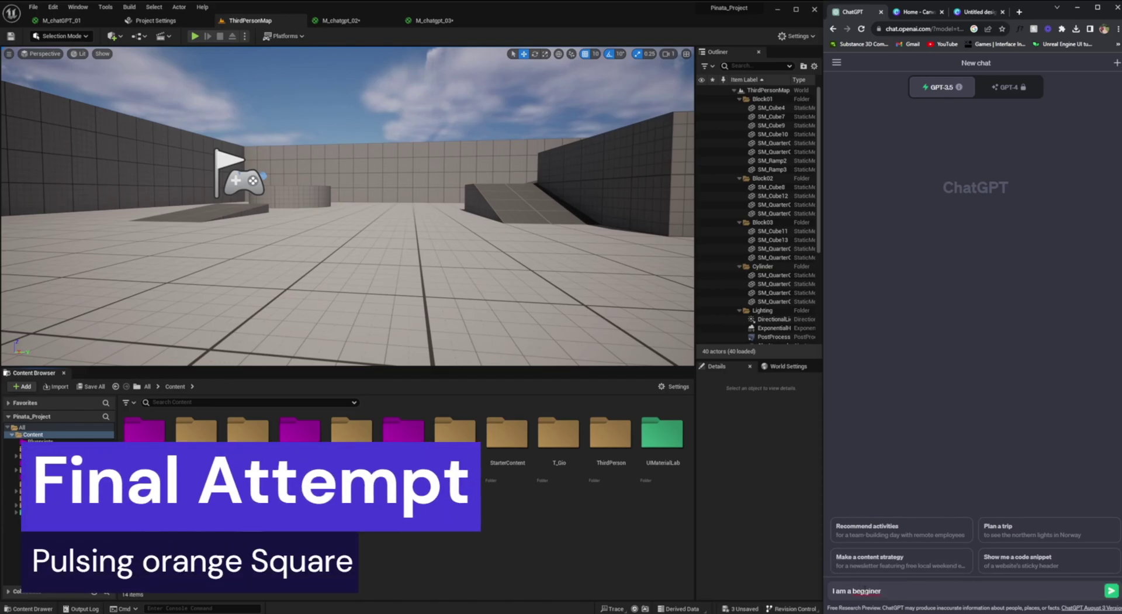
pyautogui.rightClick(865, 591)
pyautogui.click(900, 472)
pyautogui.write(', I dont know what I am doing at all.')
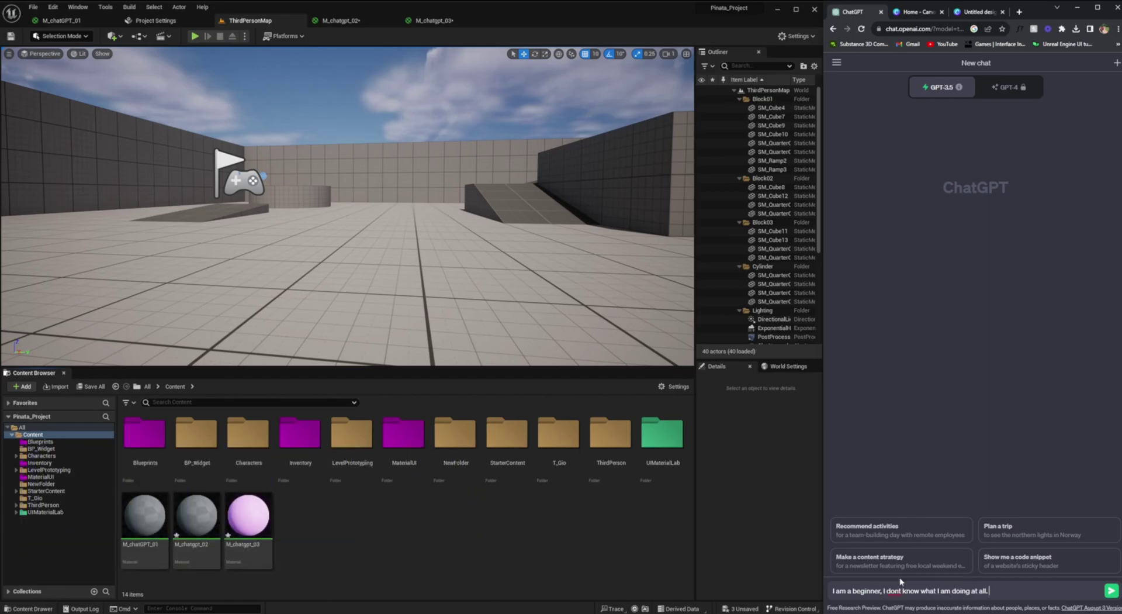
pyautogui.write(' Please in a step by step directions')
pyautogui.press('Return')
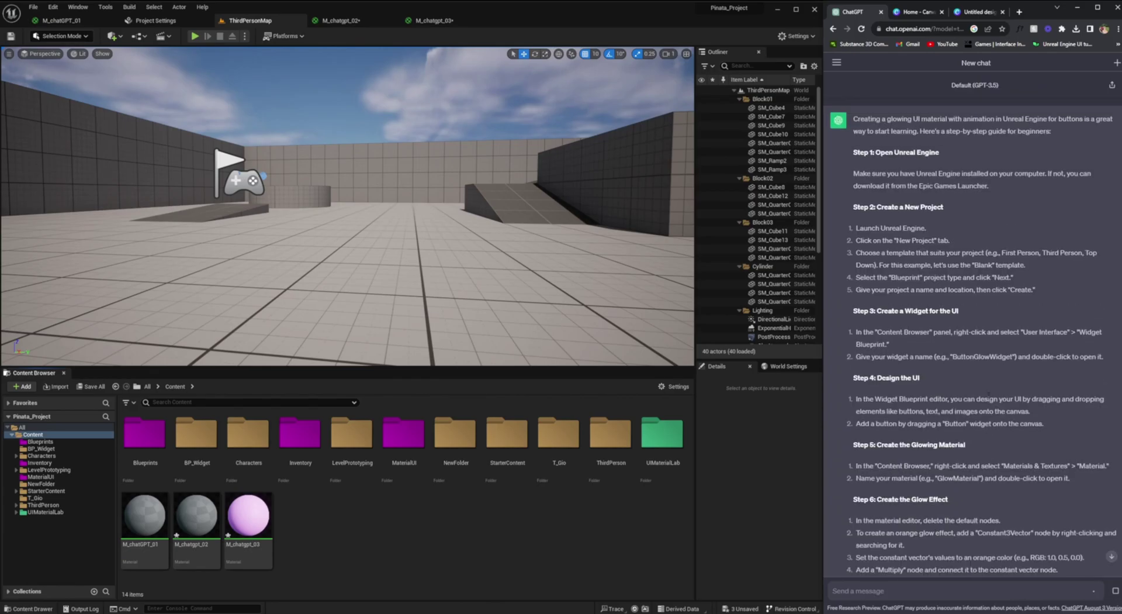
pyautogui.scroll(-10, 843, 139)
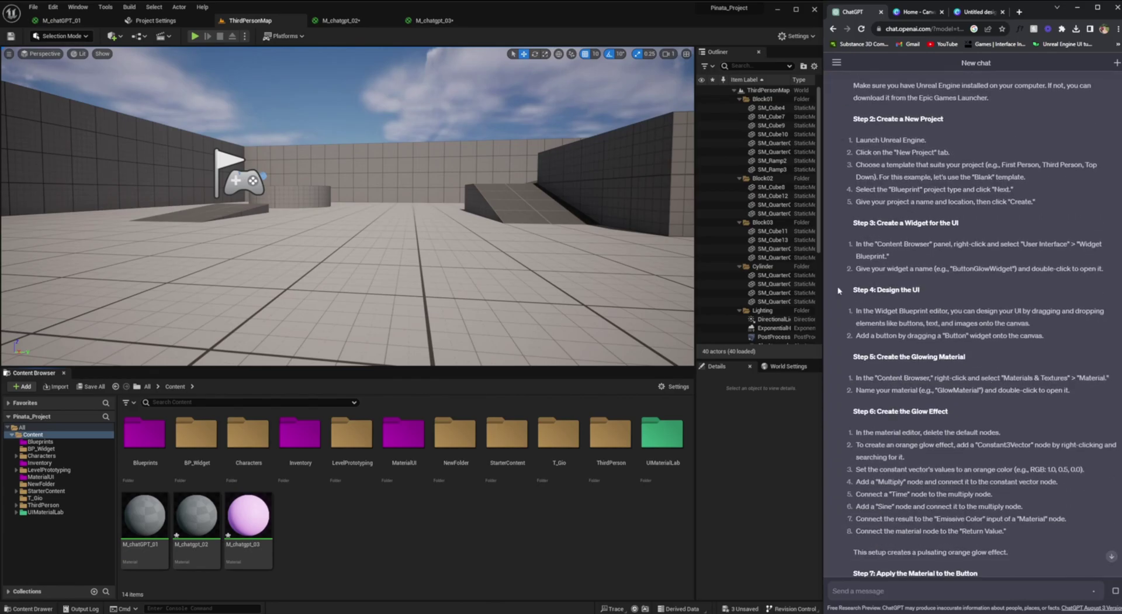
# Follow ChatGPT's asset creation directions and create a material named GlowMaterial in the Content folder, opened for editing
pyautogui.moveTo(876, 155); pyautogui.dragTo(1027, 156)
pyautogui.click(901, 174)
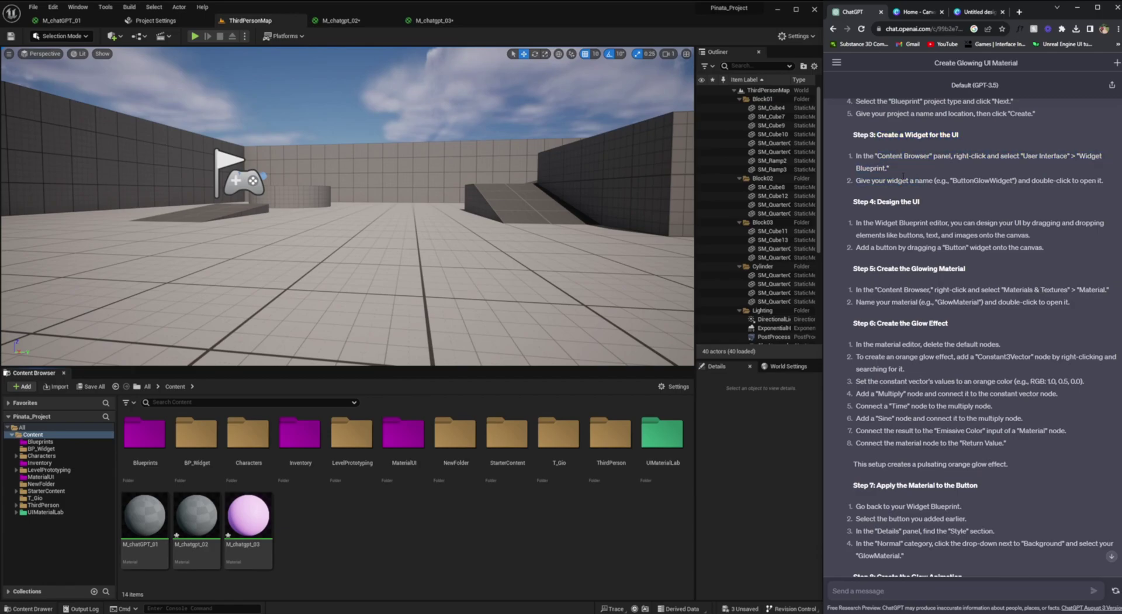
pyautogui.doubleClick(982, 181)
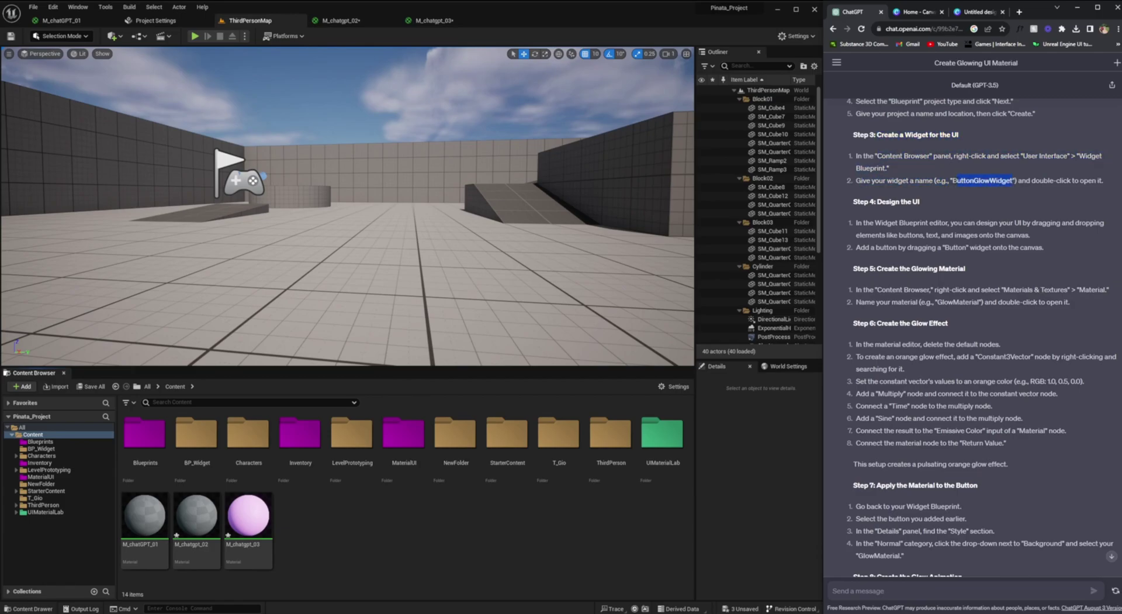
pyautogui.click(40, 448)
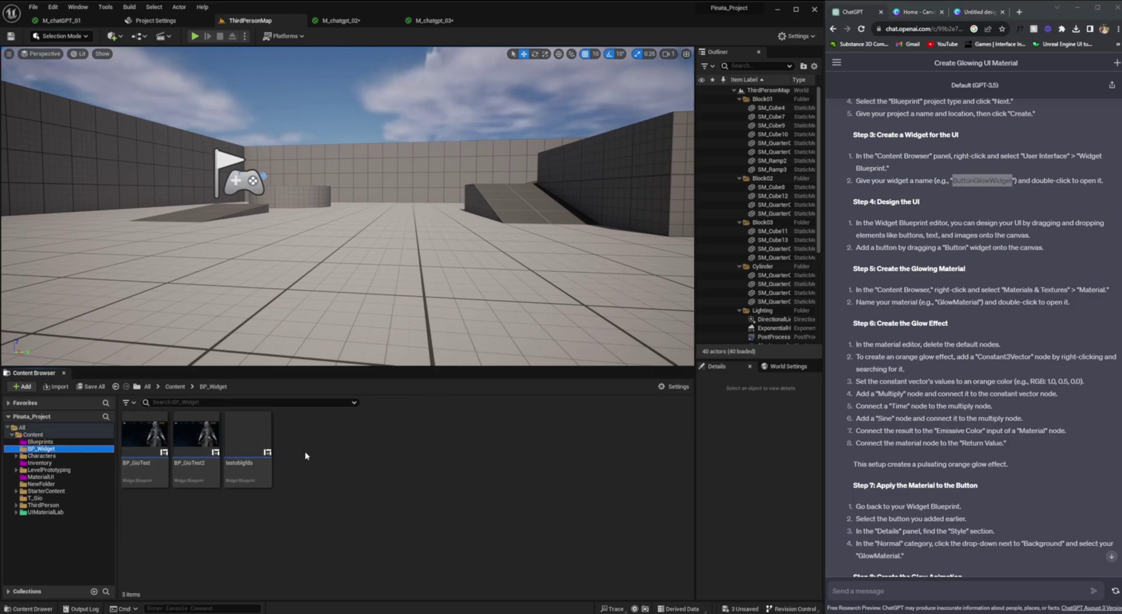
pyautogui.click(34, 434)
pyautogui.rightClick(344, 521)
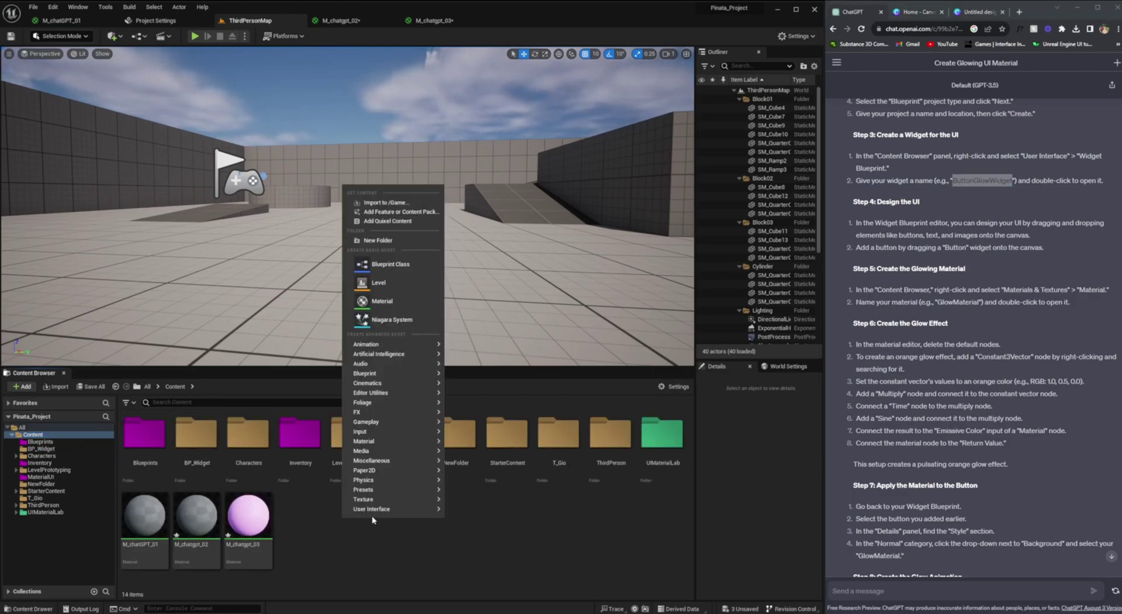
# Add a Constant3Vector node to the GlowMaterial graph, as ChatGPT's glow effect directions say
pyautogui.moveTo(856, 357); pyautogui.dragTo(975, 358)
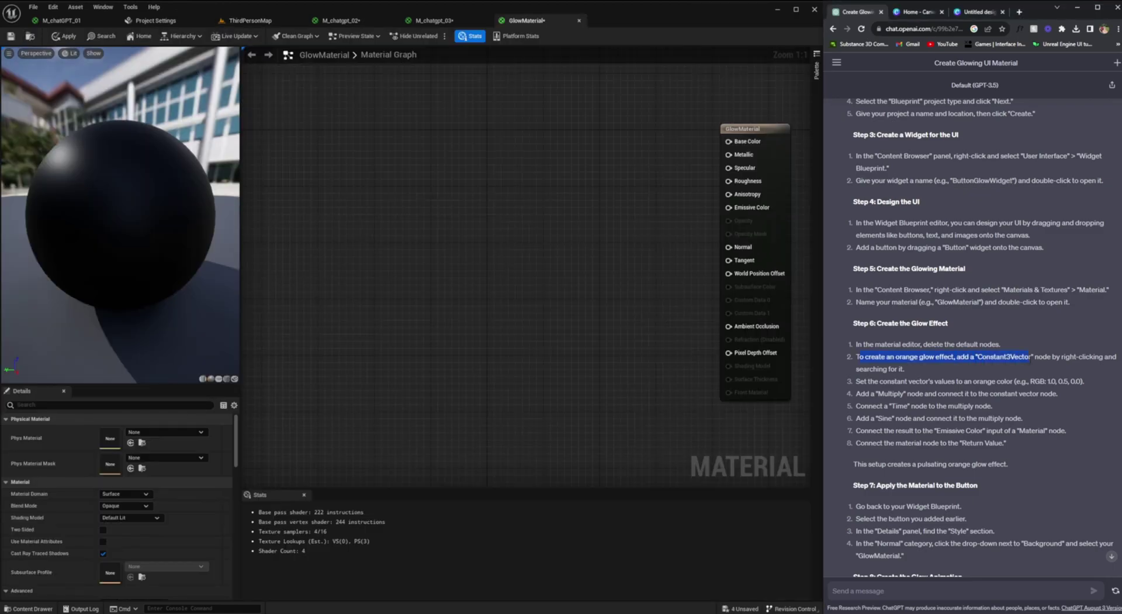
pyautogui.rightClick(468, 245)
pyautogui.write('con')
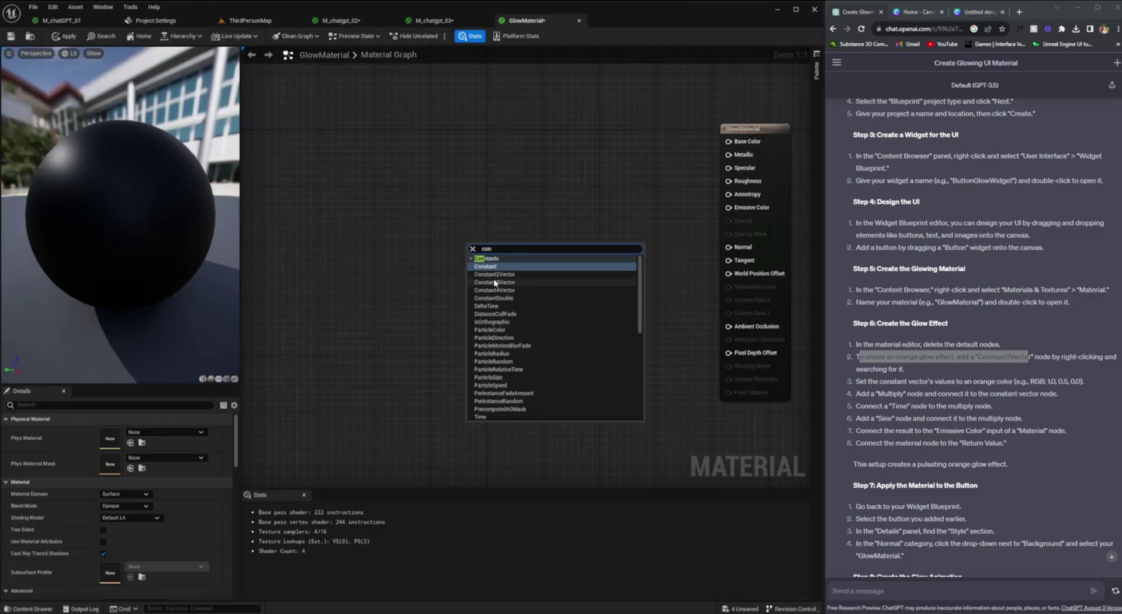
pyautogui.click(494, 282)
# Set the constant vector to the suggested orange, with X 1.0, Y 0.5 and Z 0.0
pyautogui.moveTo(869, 381); pyautogui.dragTo(996, 381)
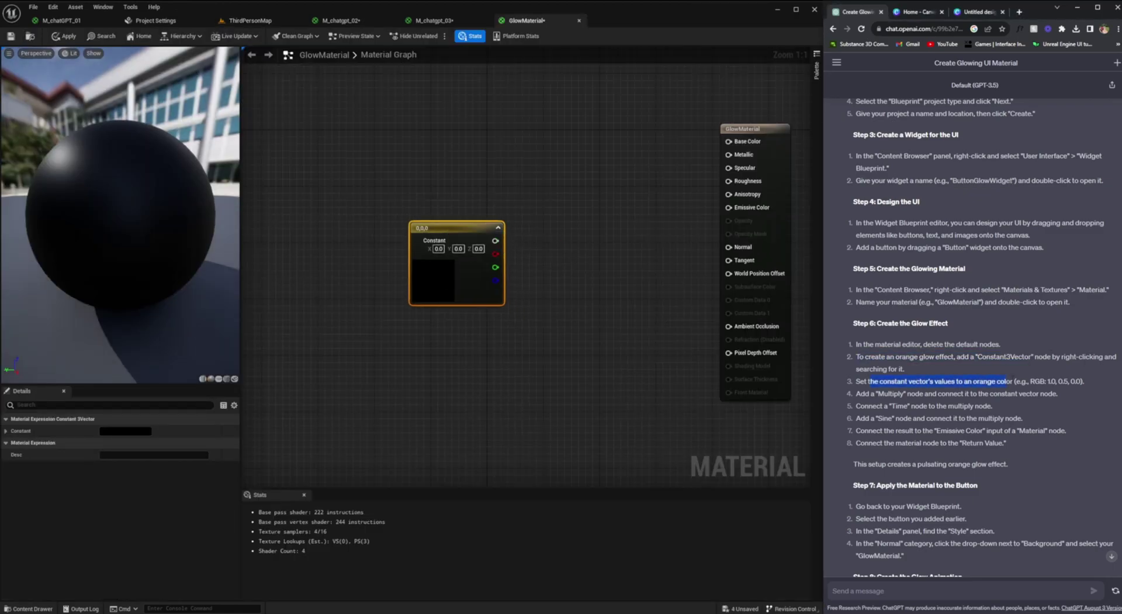
pyautogui.click(438, 248)
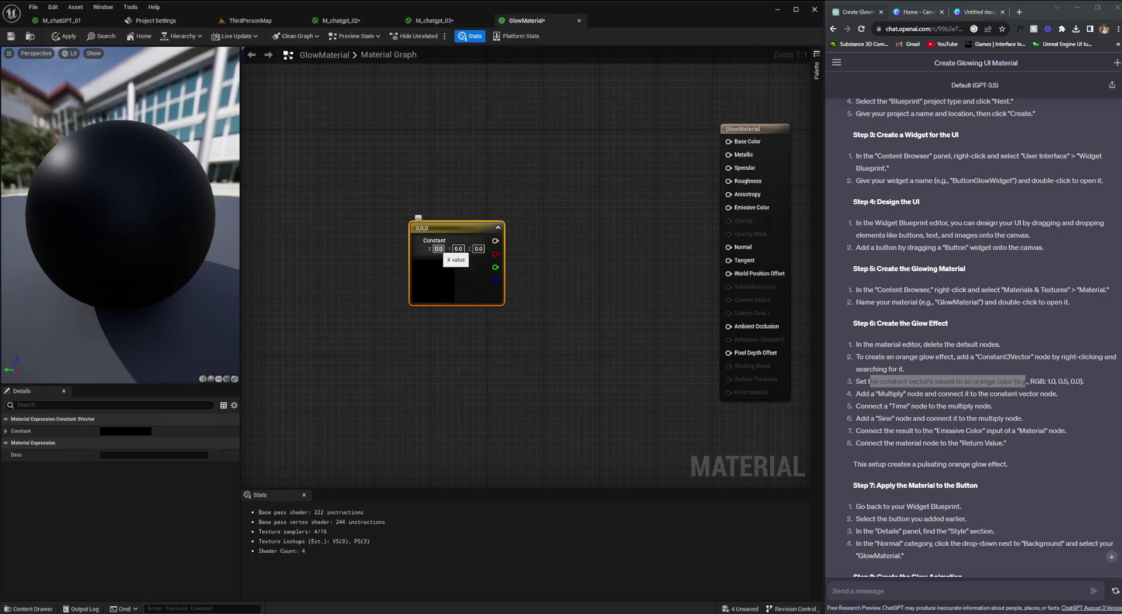
pyautogui.write('1')
pyautogui.press('Return')
pyautogui.write('0')
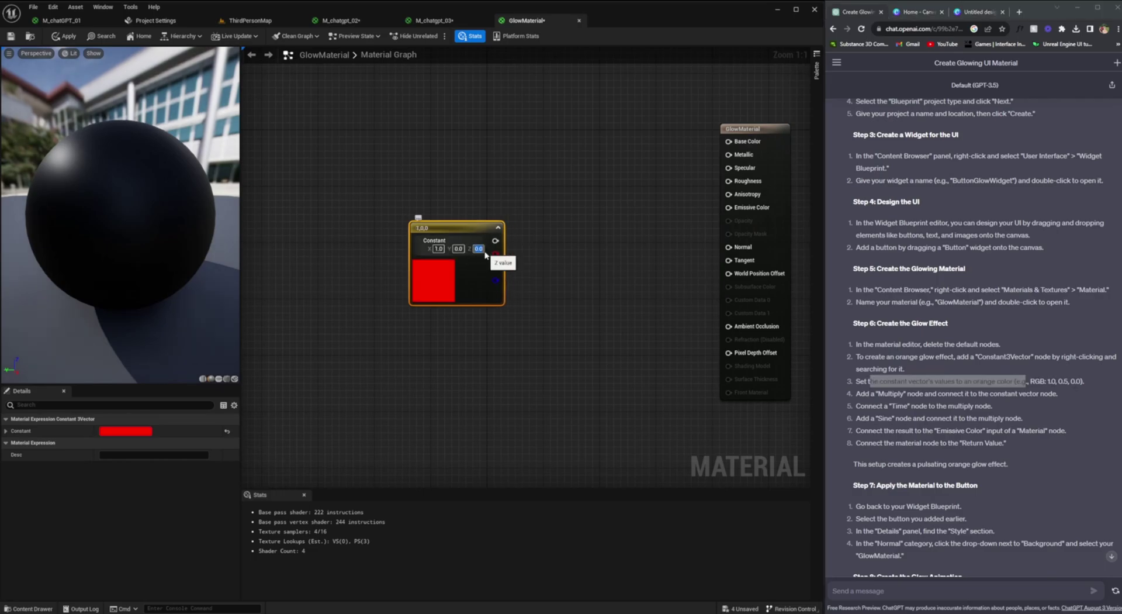
pyautogui.write('.5')
pyautogui.click(479, 248)
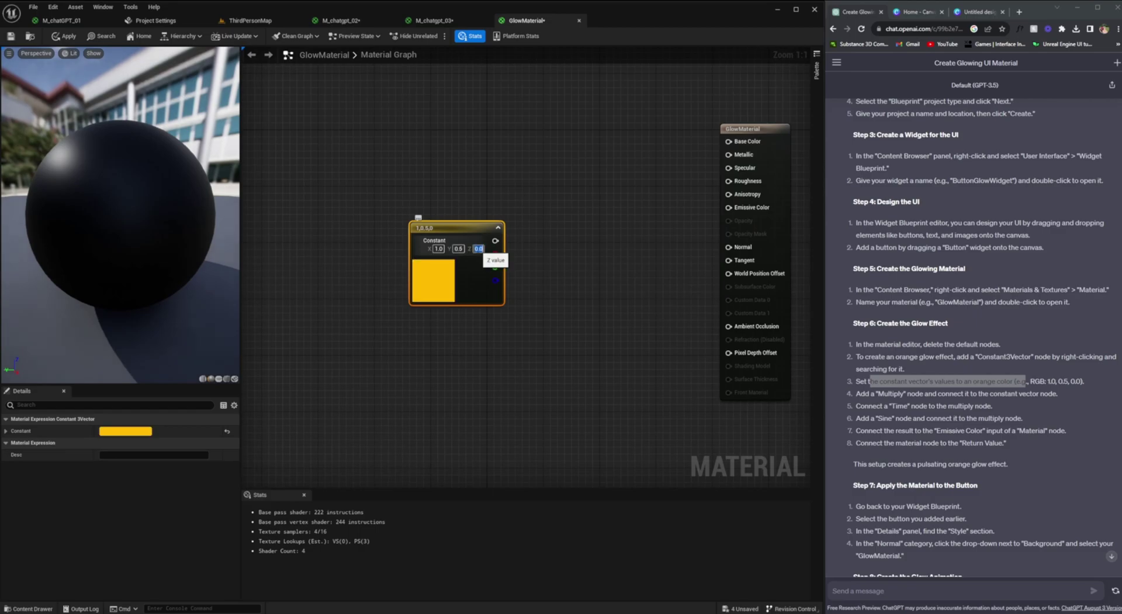
# Try a different orange from the colour picker, and restore the constant vector's Y to 0.5 and Z to 0
pyautogui.doubleClick(440, 284)
pyautogui.moveTo(506, 371); pyautogui.dragTo(530, 371)
pyautogui.click(569, 506)
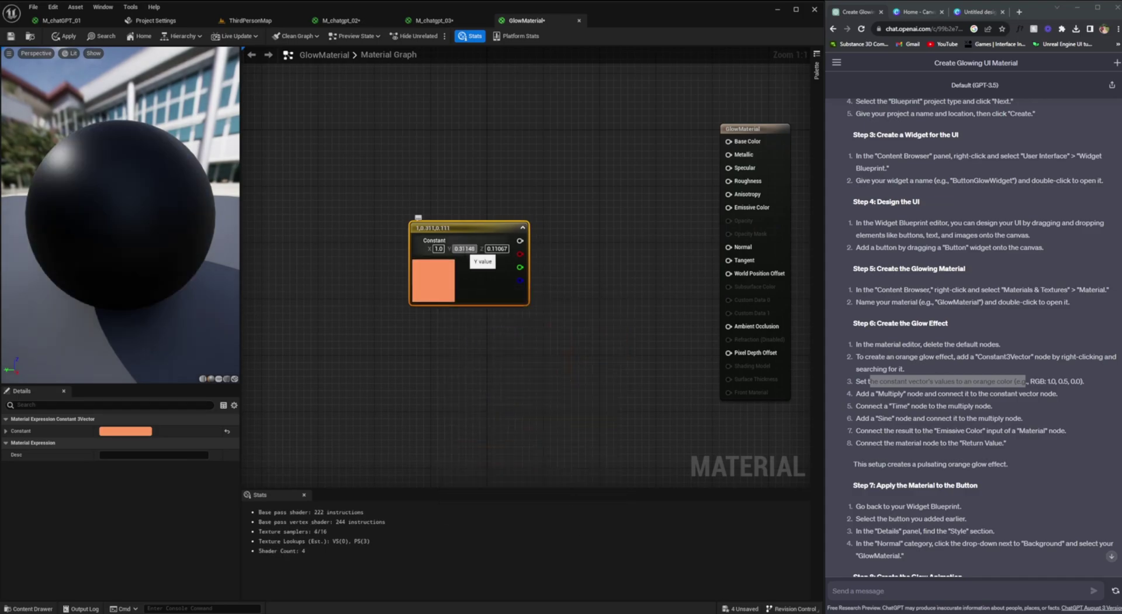
pyautogui.write('0.5')
pyautogui.click(488, 248)
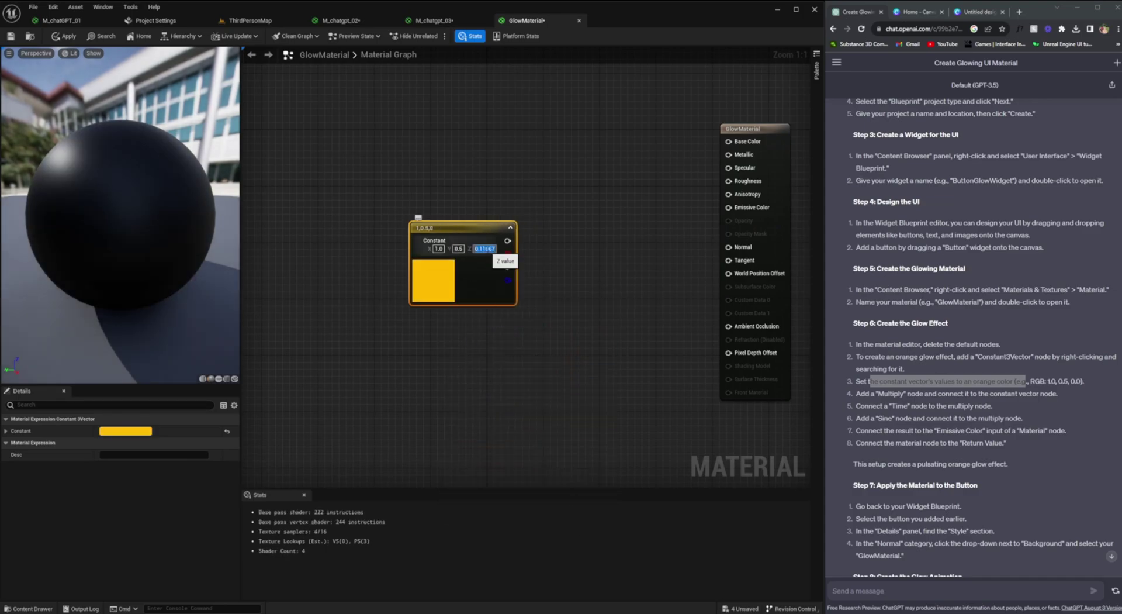
pyautogui.write('0')
pyautogui.press('Return')
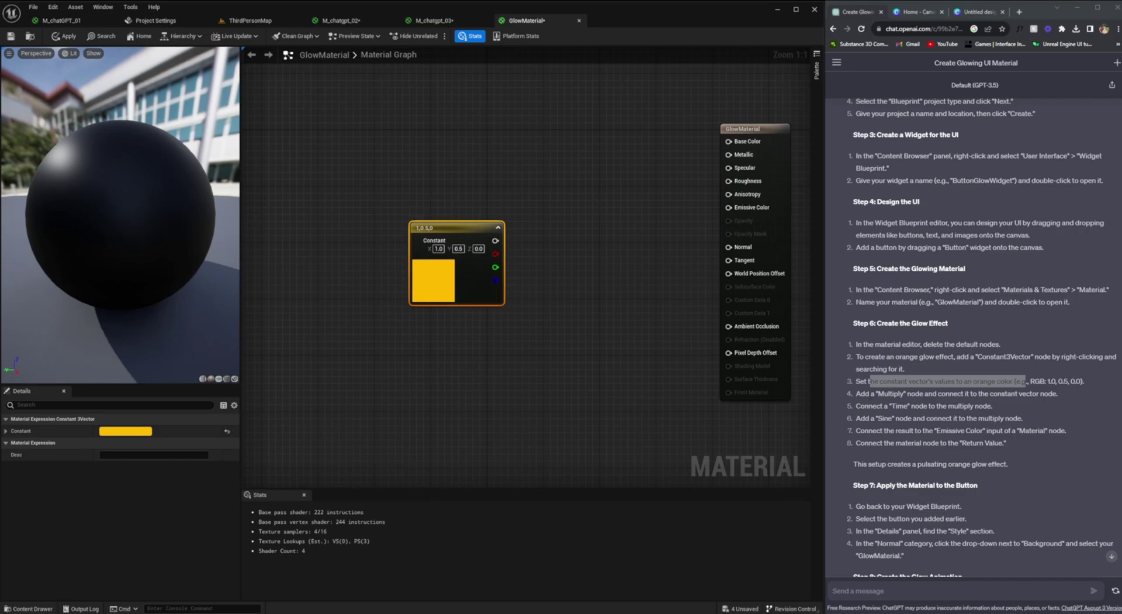
# Add a Multiply node, connect the orange constant to its A input, and arrange the two nodes side by side
pyautogui.moveTo(876, 393); pyautogui.dragTo(915, 393)
pyautogui.moveTo(995, 395); pyautogui.dragTo(1058, 395)
pyautogui.rightClick(576, 243)
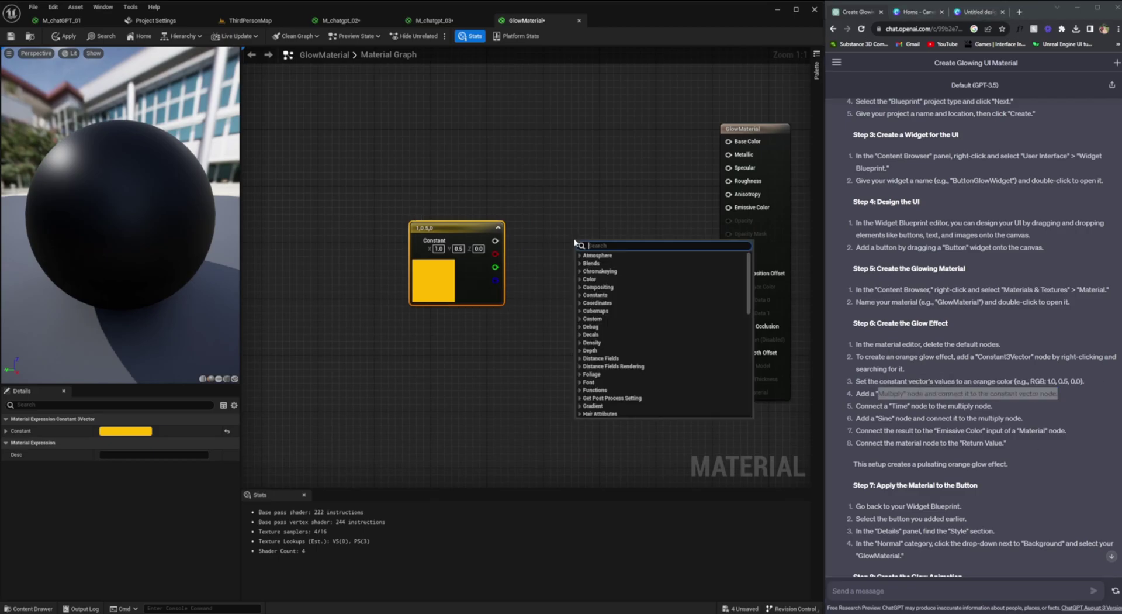
pyautogui.write('mult')
pyautogui.click(593, 278)
pyautogui.moveTo(495, 240); pyautogui.dragTo(328, 218)
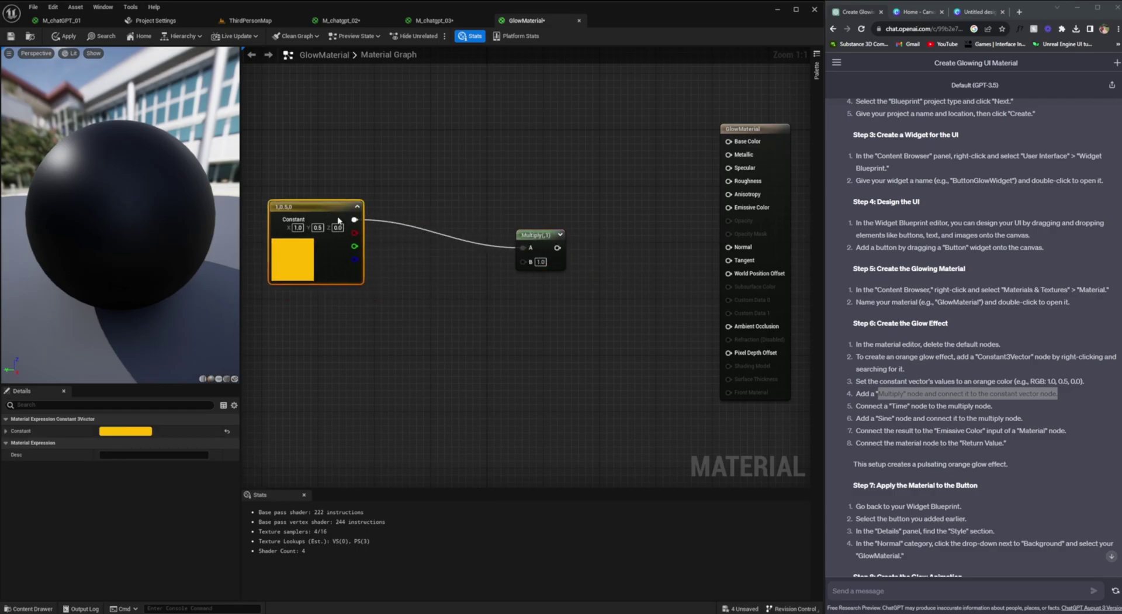
pyautogui.moveTo(537, 231); pyautogui.dragTo(397, 210)
pyautogui.click(922, 394)
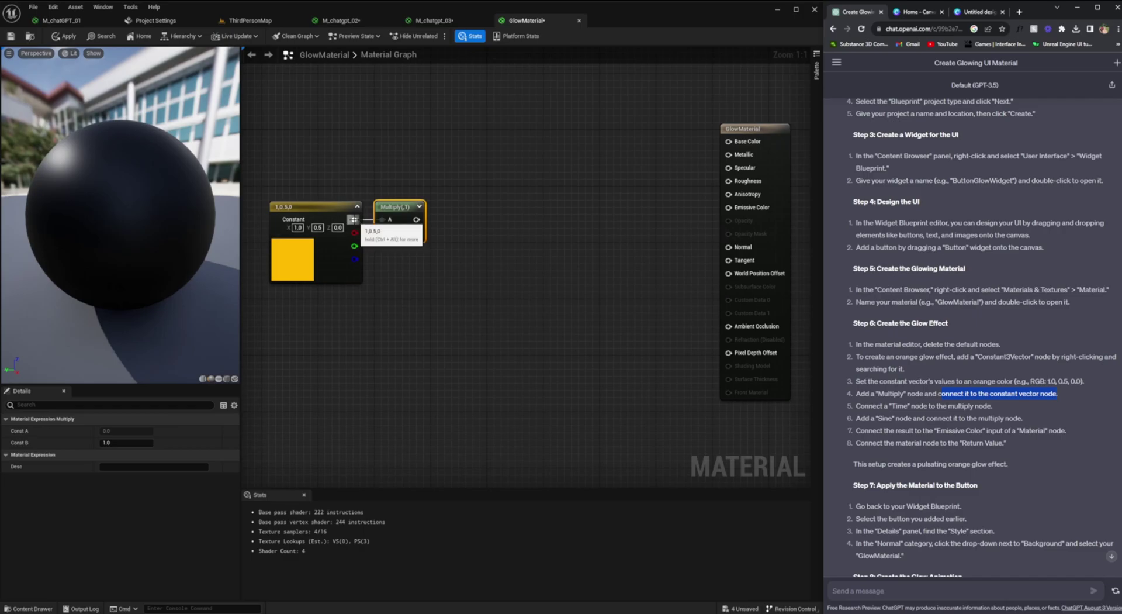
# Add a Time node, connect it to the Multiply node's B input, and place it below the constant
pyautogui.moveTo(856, 405); pyautogui.dragTo(994, 406)
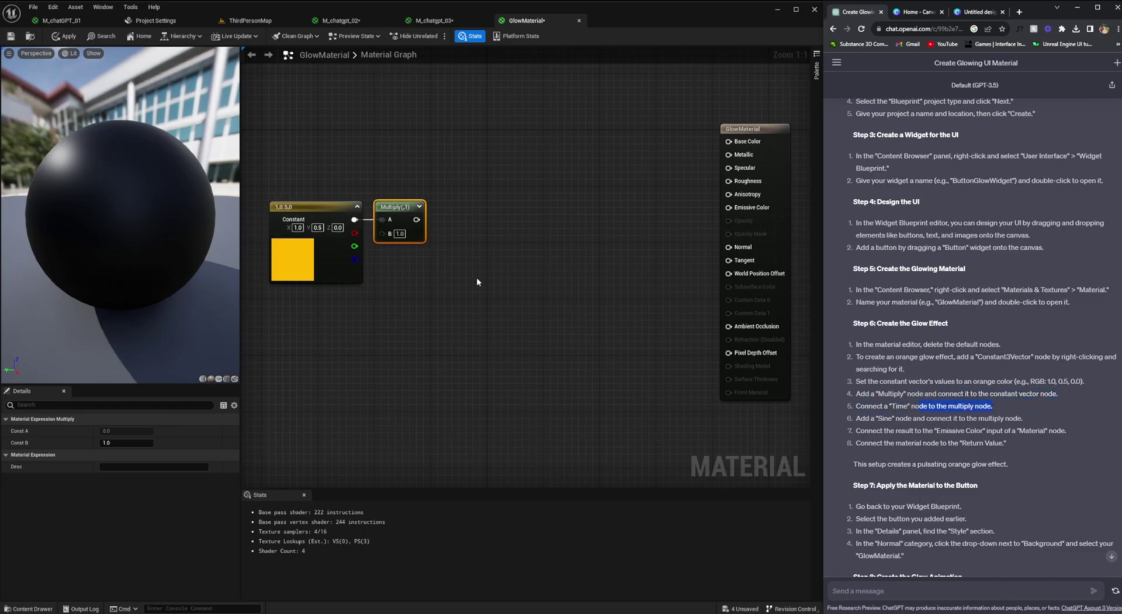
pyautogui.rightClick(484, 281)
pyautogui.write('time')
pyautogui.press('Return')
pyautogui.moveTo(495, 289); pyautogui.dragTo(456, 220)
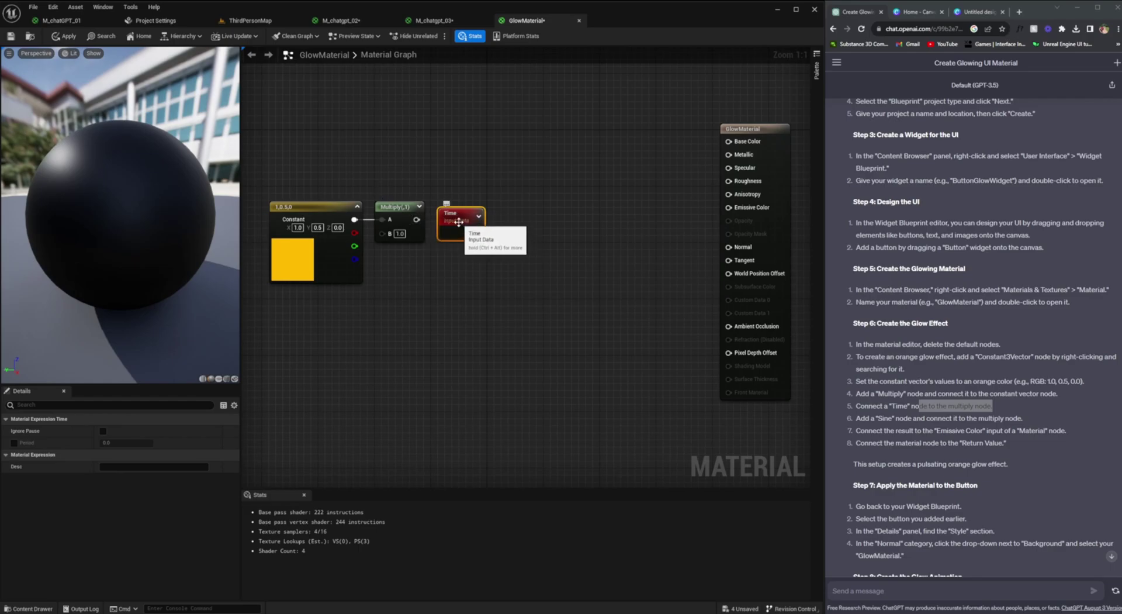
pyautogui.moveTo(417, 220)
pyautogui.mouseDown()
pyautogui.moveTo(425, 226)
pyautogui.moveTo(414, 217)
pyautogui.moveTo(433, 209)
pyautogui.mouseUp()
pyautogui.moveTo(472, 218); pyautogui.dragTo(408, 260)
pyautogui.moveTo(414, 274); pyautogui.dragTo(336, 303)
# Recheck ChatGPT's Multiply and Time directions against the graph and inspect the constant vector's colour values
pyautogui.click(890, 413)
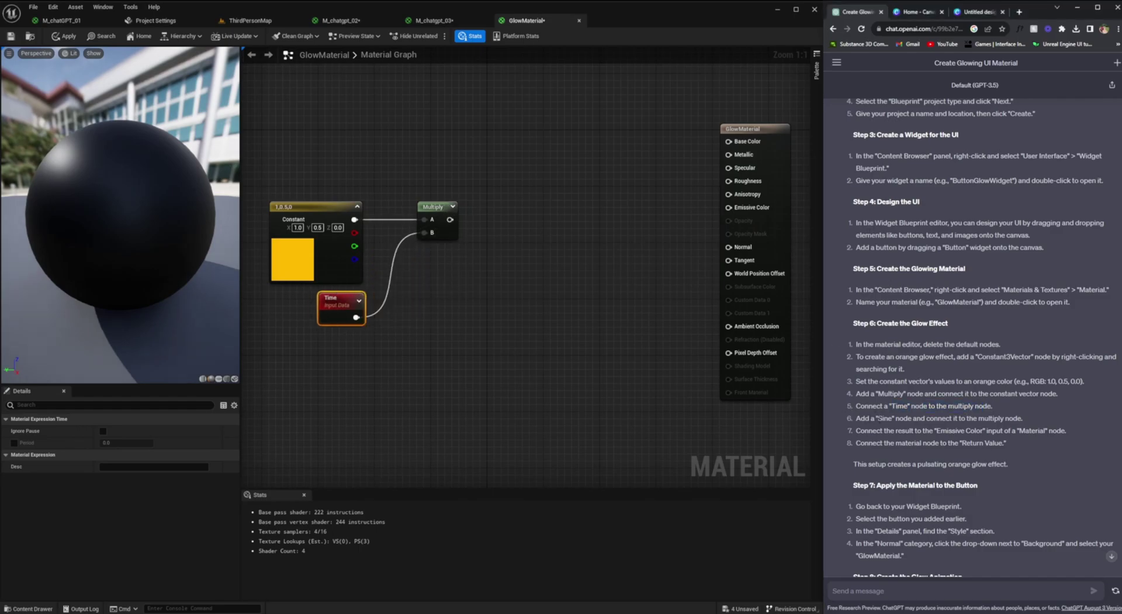
pyautogui.click(437, 240)
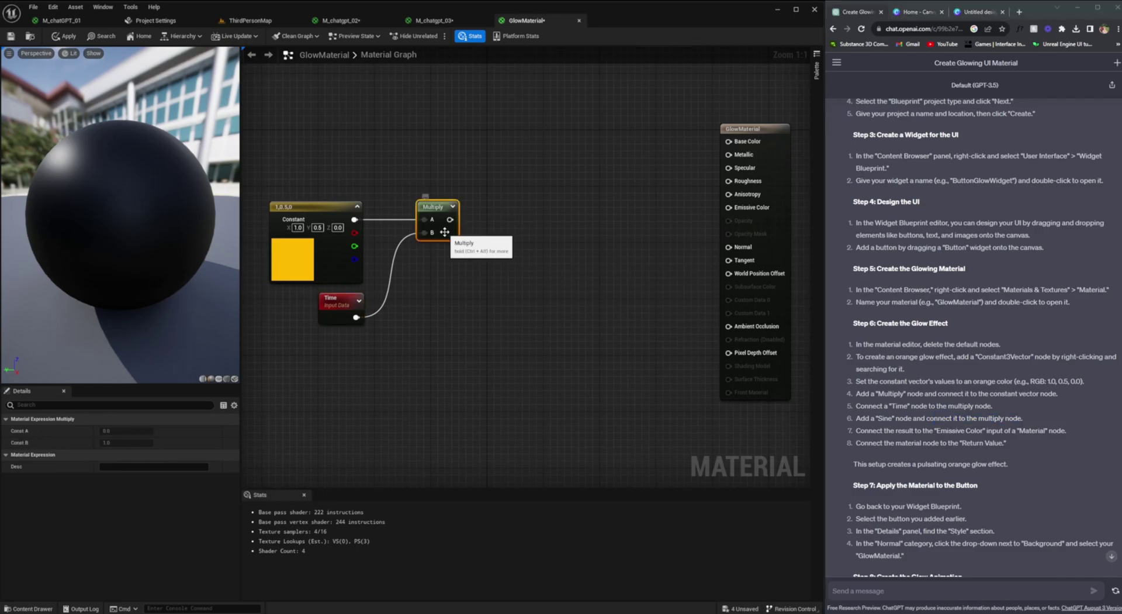
pyautogui.click(903, 411)
pyautogui.moveTo(879, 394); pyautogui.dragTo(1039, 395)
pyautogui.click(1039, 396)
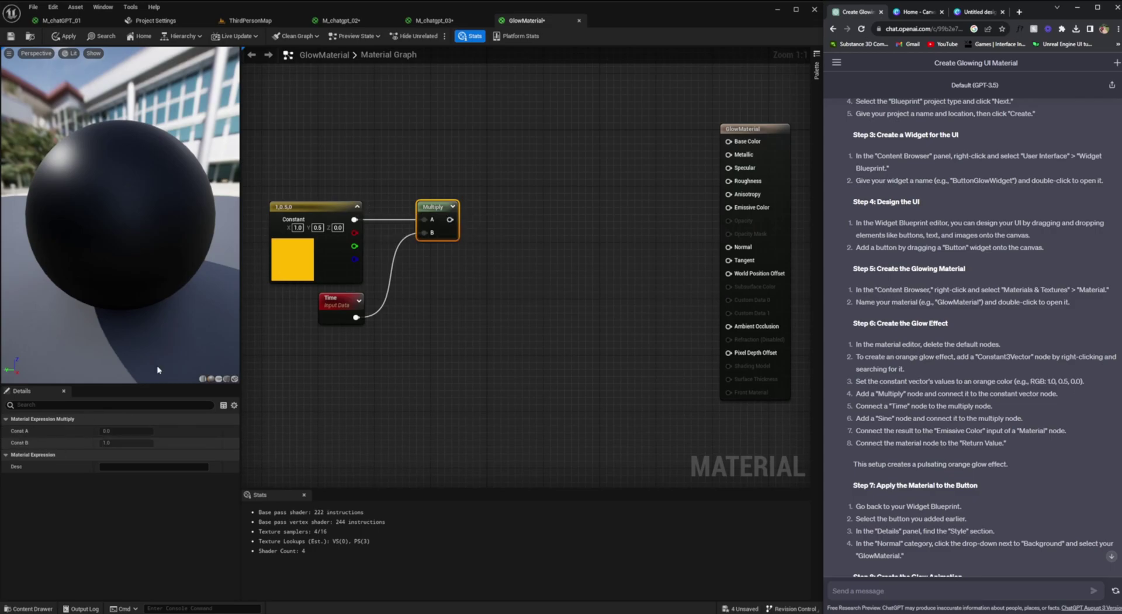
pyautogui.click(316, 207)
pyautogui.click(6, 431)
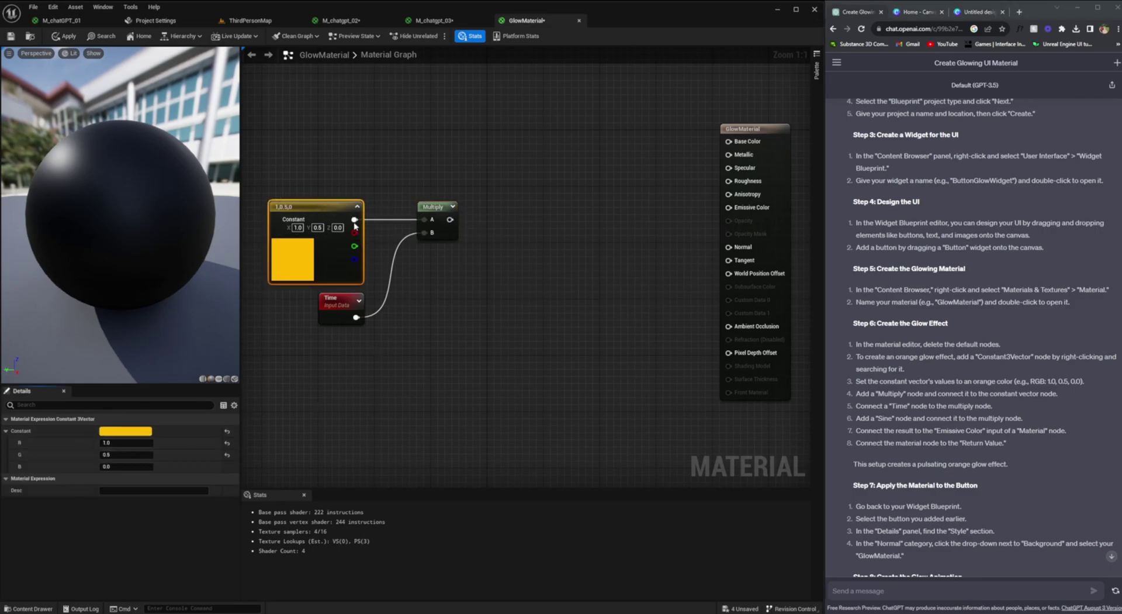
# Delete the Multiply and Time nodes from the graph, keeping only the orange constant
pyautogui.moveTo(354, 219); pyautogui.dragTo(425, 219)
pyautogui.moveTo(338, 310); pyautogui.dragTo(372, 324)
pyautogui.moveTo(402, 178); pyautogui.dragTo(501, 367)
pyautogui.press('Delete')
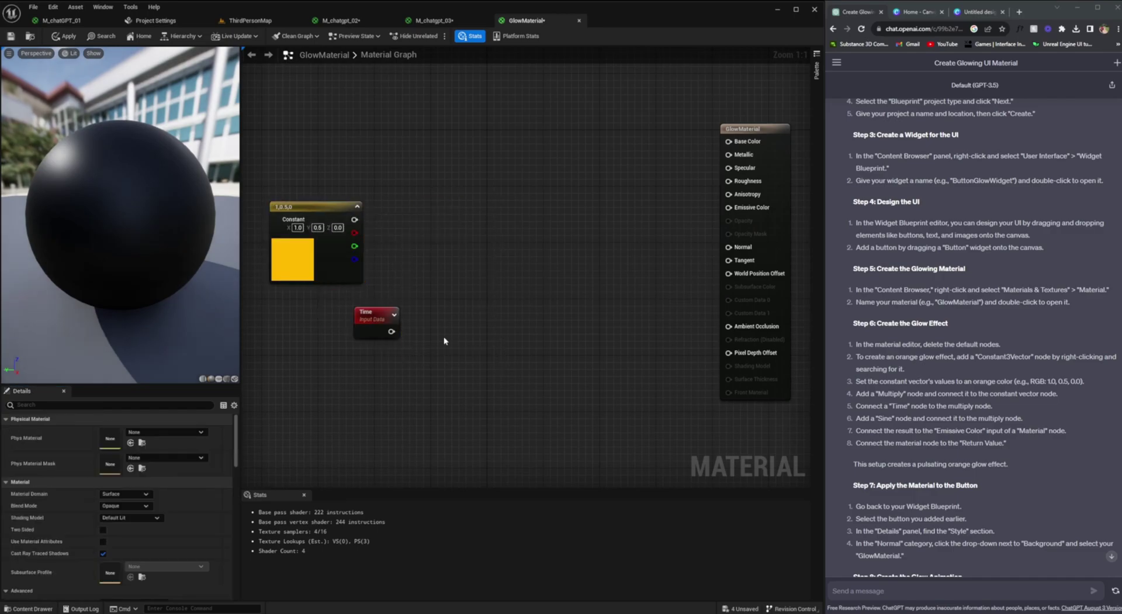
# Add a new Multiply node with the orange constant feeding its A input, and place it beside the constant
pyautogui.moveTo(856, 382); pyautogui.dragTo(994, 382)
pyautogui.click(887, 392)
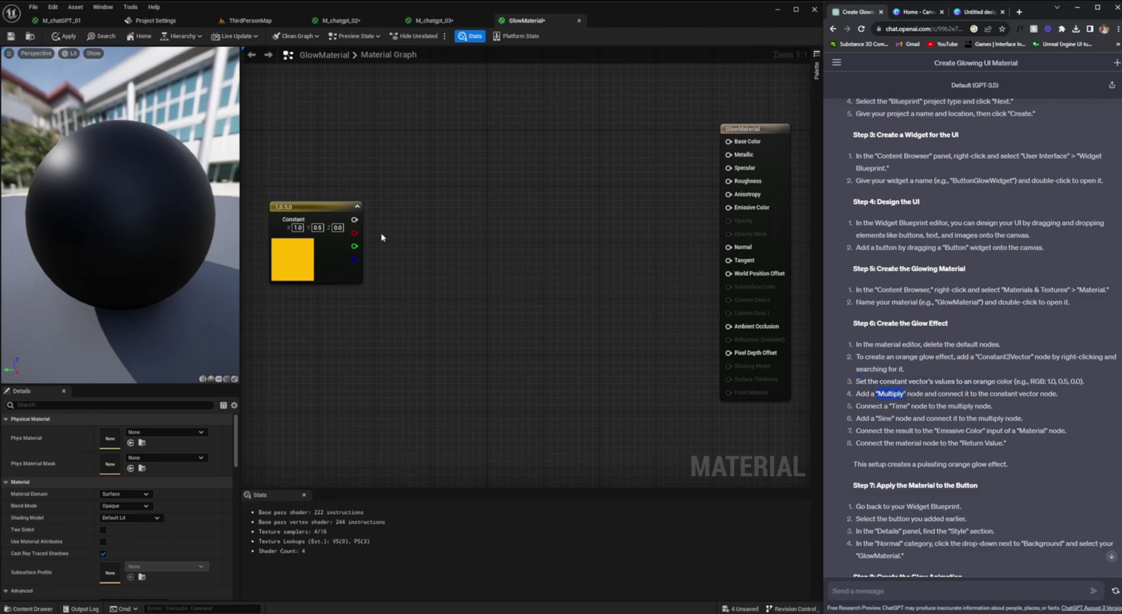
pyautogui.click(310, 208)
pyautogui.rightClick(449, 201)
pyautogui.write('mul')
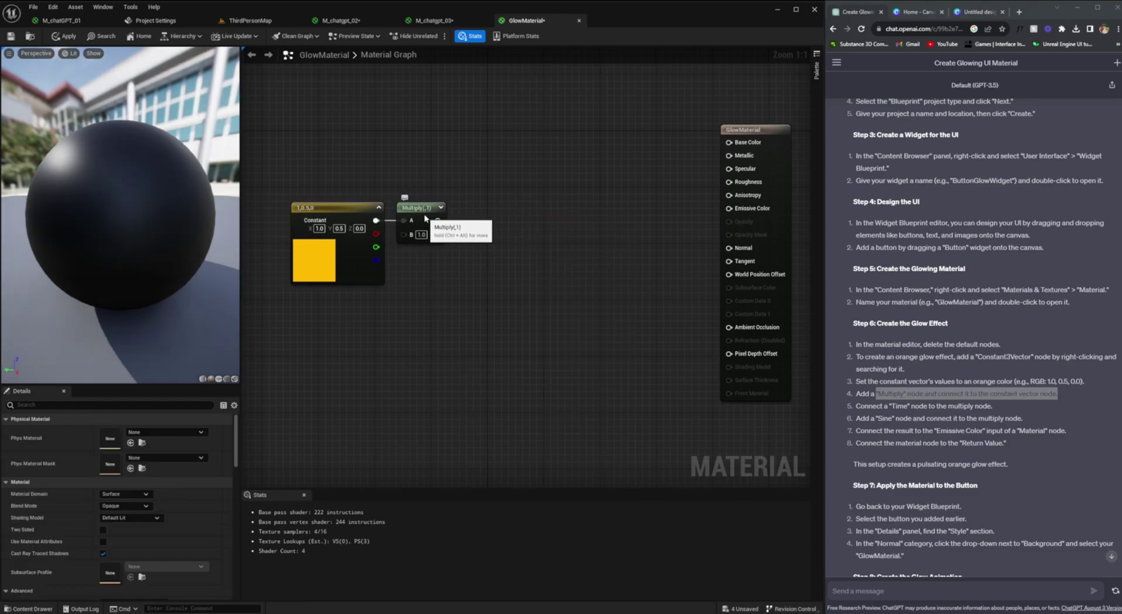
pyautogui.click(403, 158)
pyautogui.moveTo(423, 212); pyautogui.dragTo(377, 221)
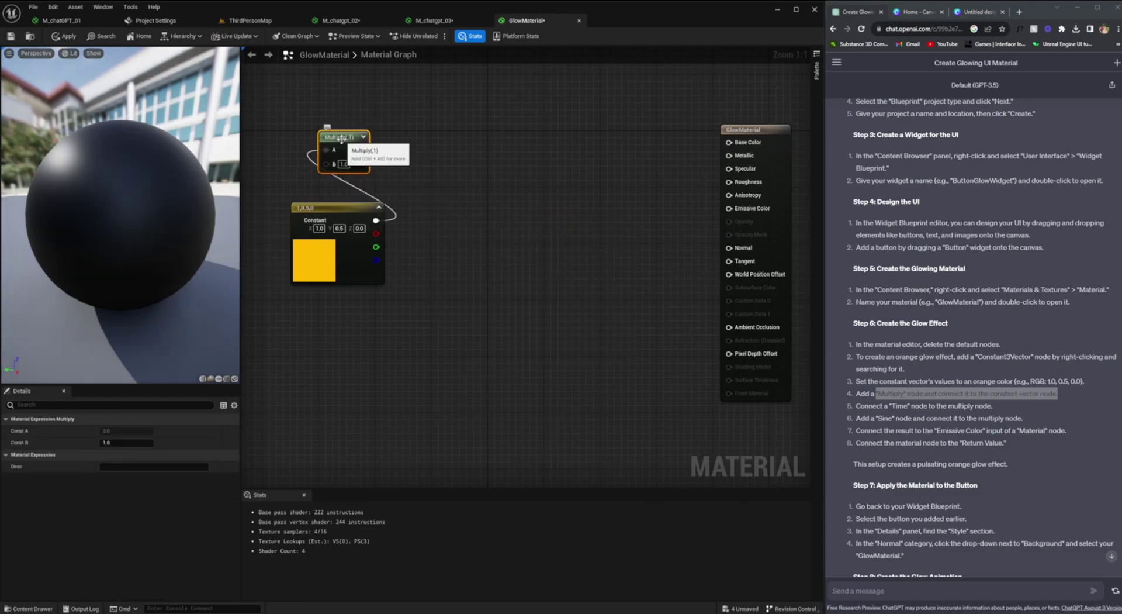
pyautogui.moveTo(342, 139); pyautogui.dragTo(454, 202)
# Search Google in a new browser tab for "how to apply a multiply node to a constant vector 3"
pyautogui.click(1019, 11)
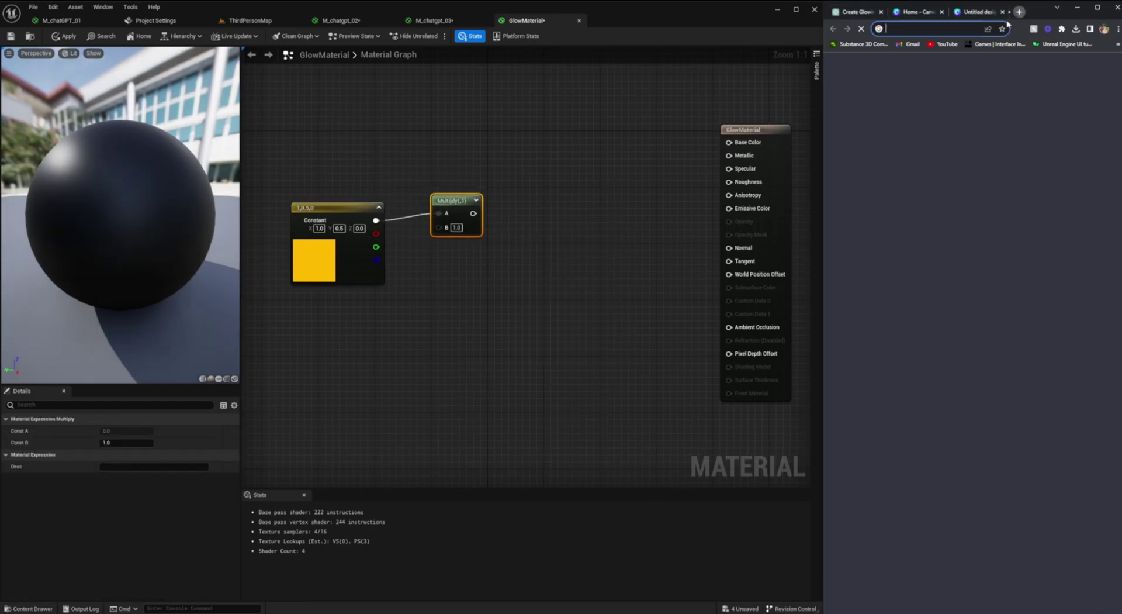
pyautogui.write('how to apply a multipl')
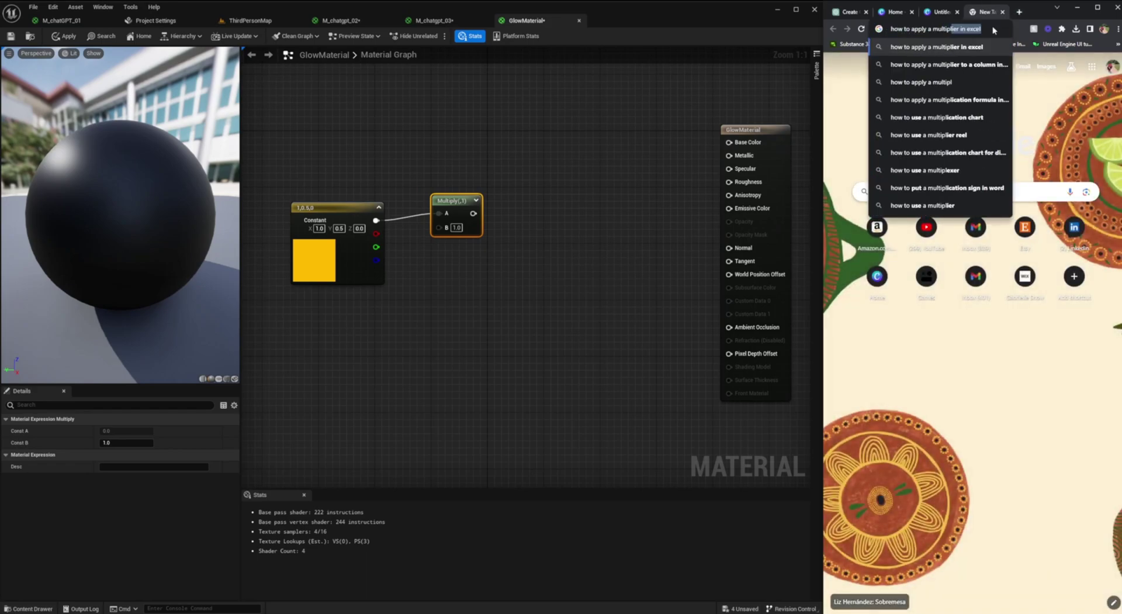
pyautogui.write('y node to a constatn vector 3')
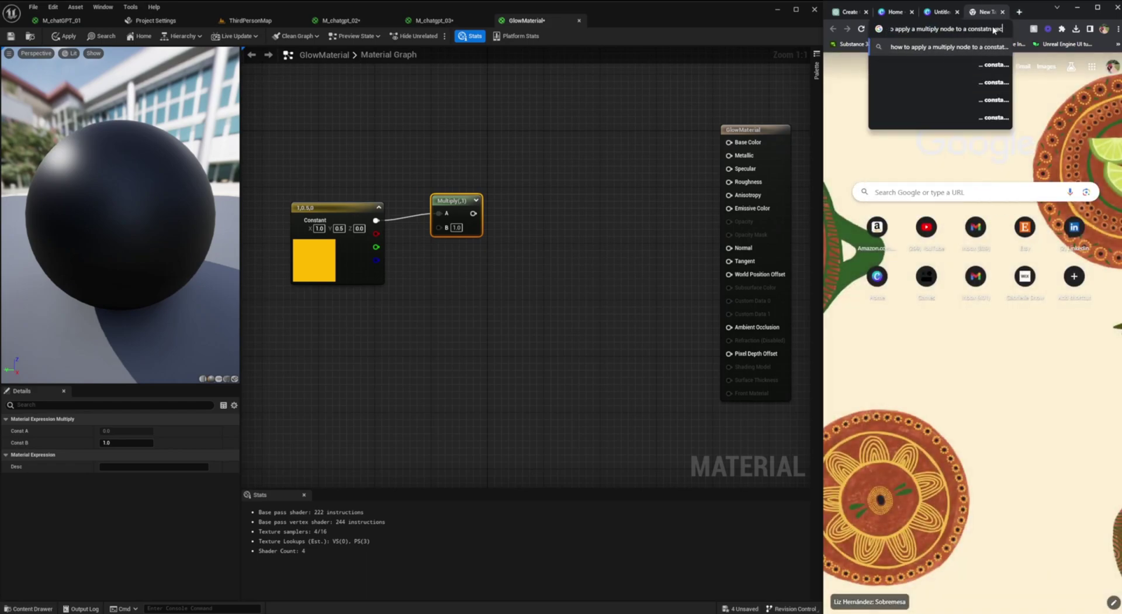
pyautogui.press('Return')
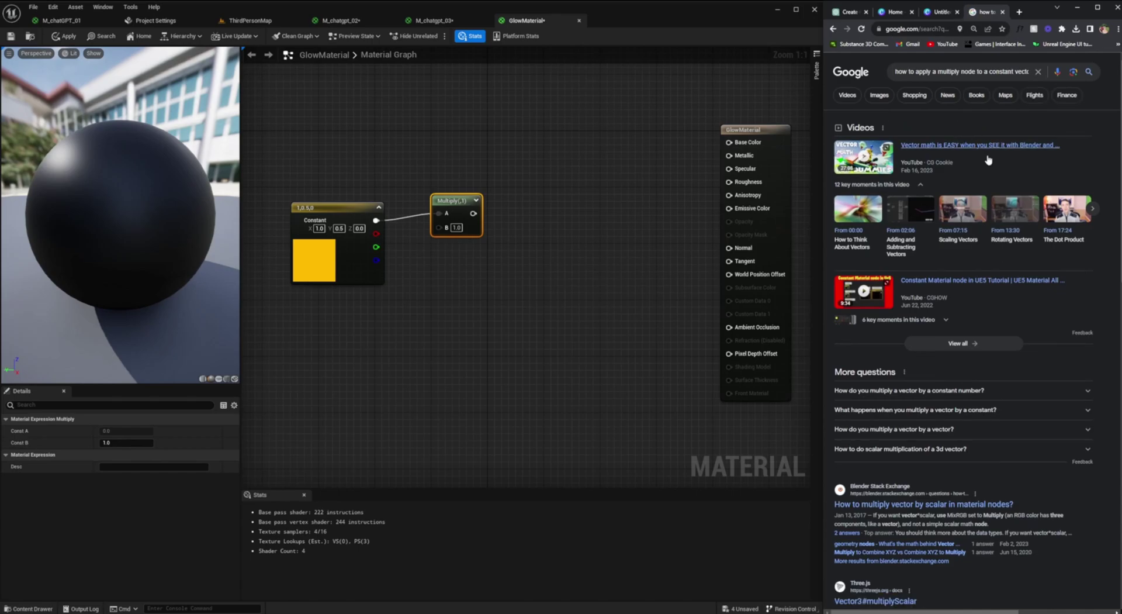
# Return to ChatGPT's directions, add a Time node, and connect it to the Multiply node's B input
pyautogui.click(930, 396)
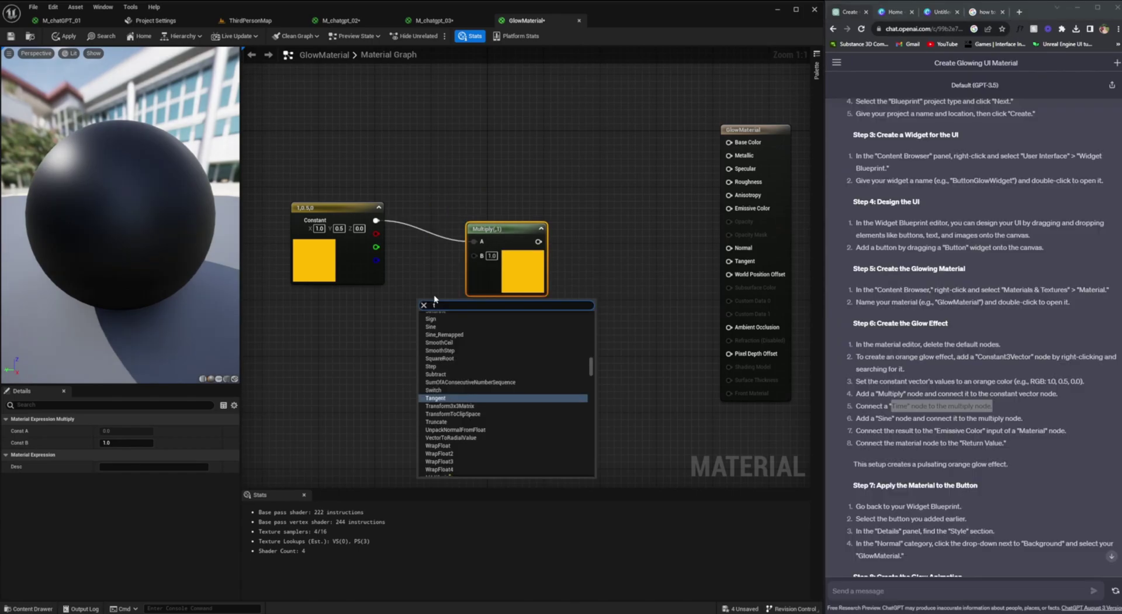
pyautogui.write('ti')
pyautogui.press('Return')
pyautogui.moveTo(441, 308); pyautogui.dragTo(474, 256)
pyautogui.moveTo(398, 290); pyautogui.dragTo(413, 276)
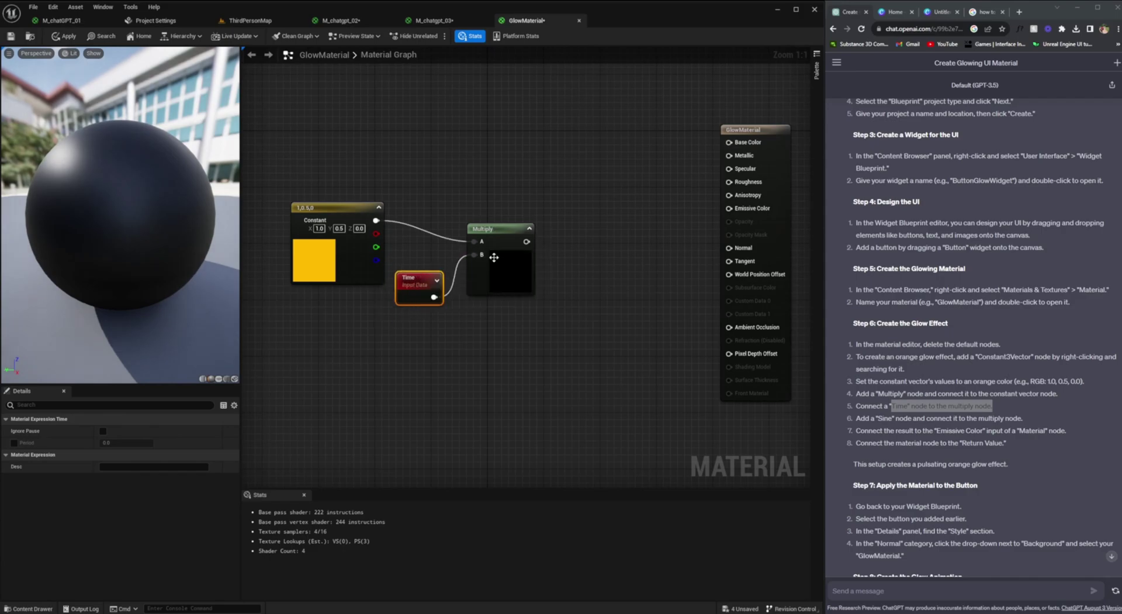
# Insert a Sine node between Time and the Multiply node's B input, and connect the Multiply output to Emissive Color
pyautogui.moveTo(877, 418); pyautogui.dragTo(1015, 419)
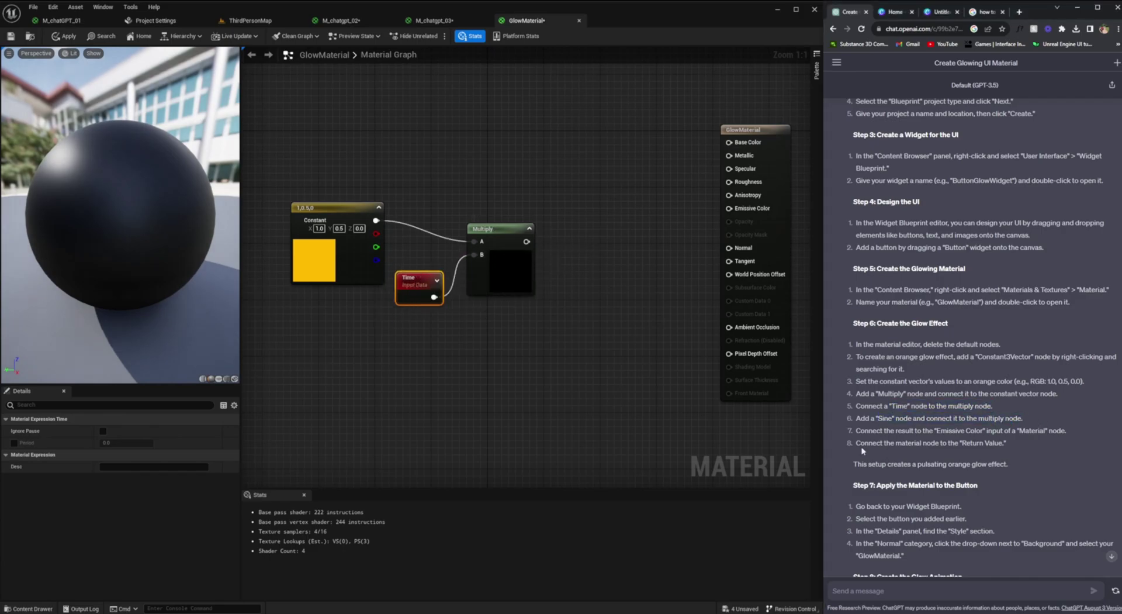
pyautogui.rightClick(455, 355)
pyautogui.write('sine')
pyautogui.press('Return')
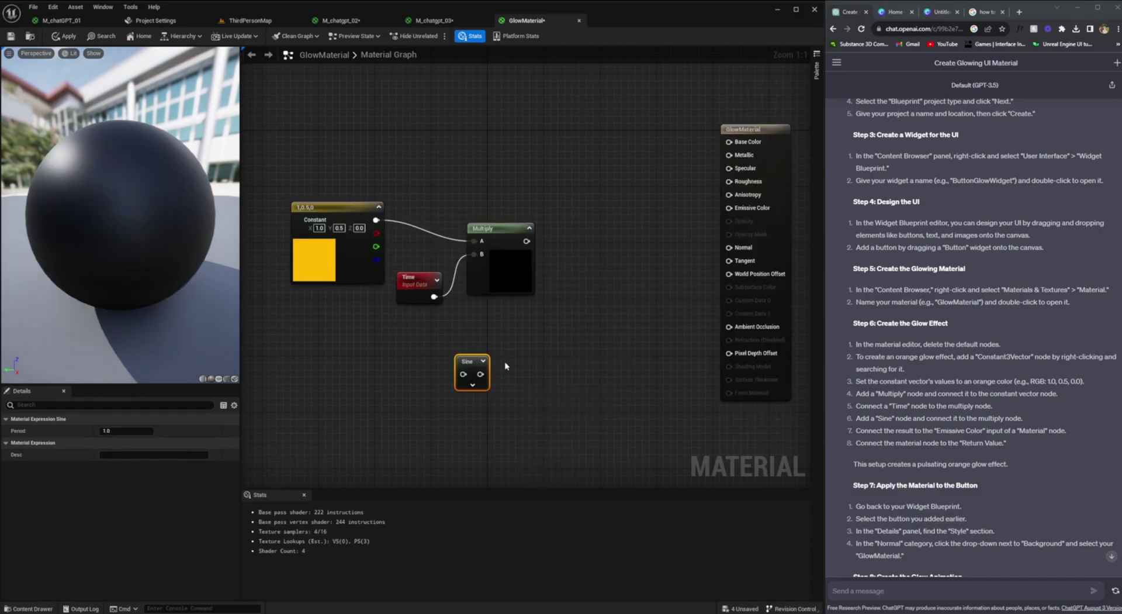
pyautogui.moveTo(434, 296); pyautogui.dragTo(360, 332)
pyautogui.moveTo(466, 361); pyautogui.dragTo(428, 291)
pyautogui.moveTo(337, 337); pyautogui.dragTo(428, 299)
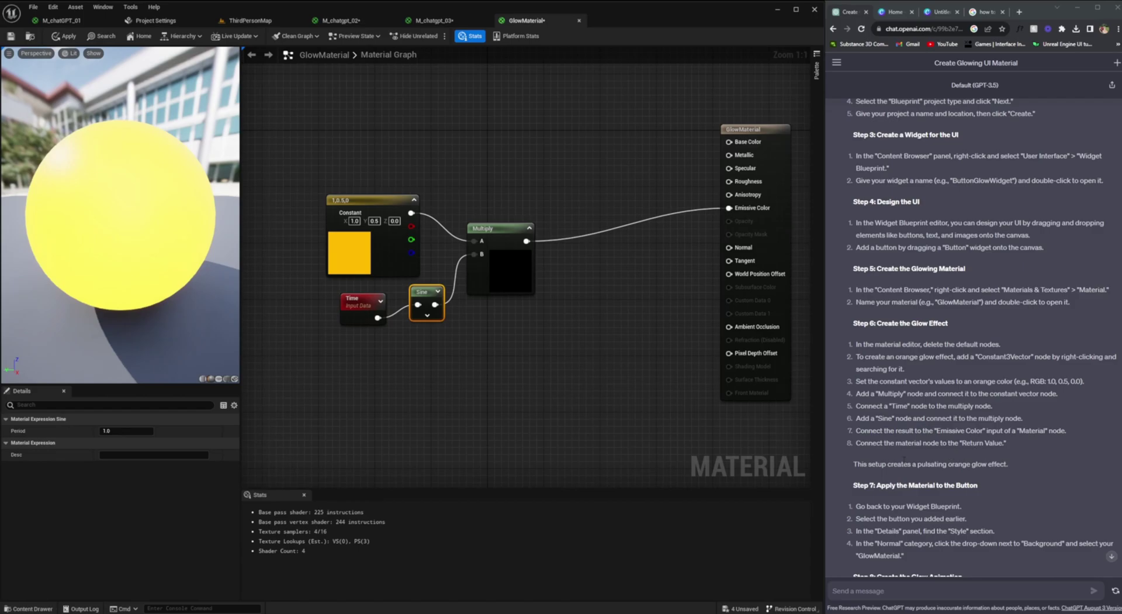
# Enable the period on the Time node of the glow material graph and set it to 1.0
pyautogui.moveTo(875, 463); pyautogui.dragTo(959, 464)
pyautogui.moveTo(111, 285); pyautogui.dragTo(181, 308)
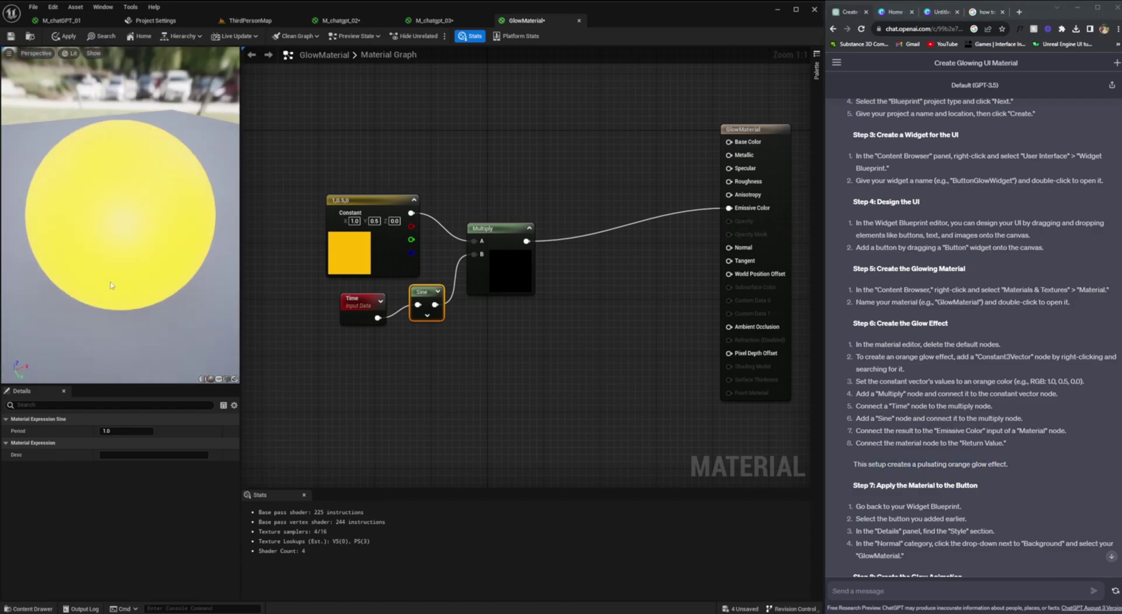
pyautogui.click(351, 301)
pyautogui.click(14, 443)
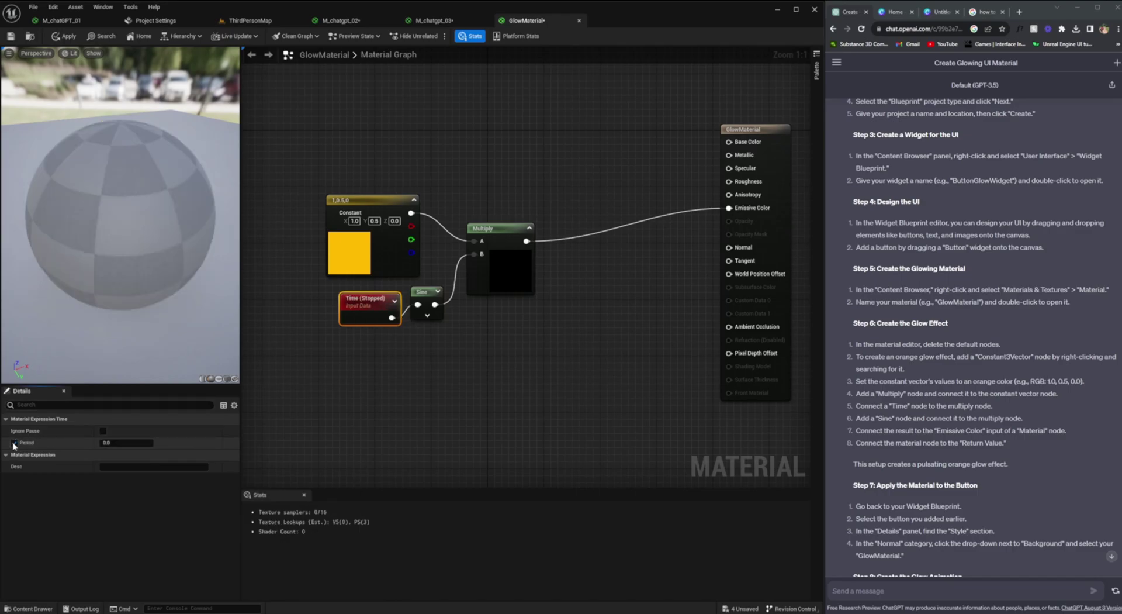
pyautogui.write('1')
pyautogui.press('Return')
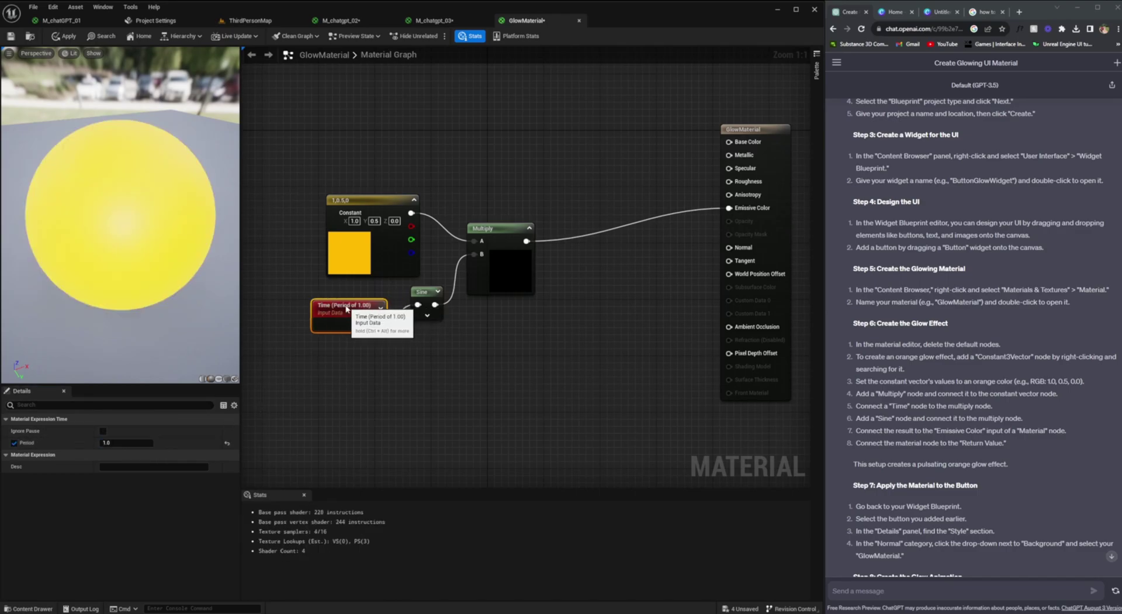
pyautogui.moveTo(142, 442)
pyautogui.mouseDown()
pyautogui.moveTo(117, 443)
pyautogui.moveTo(170, 443)
pyautogui.moveTo(130, 443)
pyautogui.mouseUp()
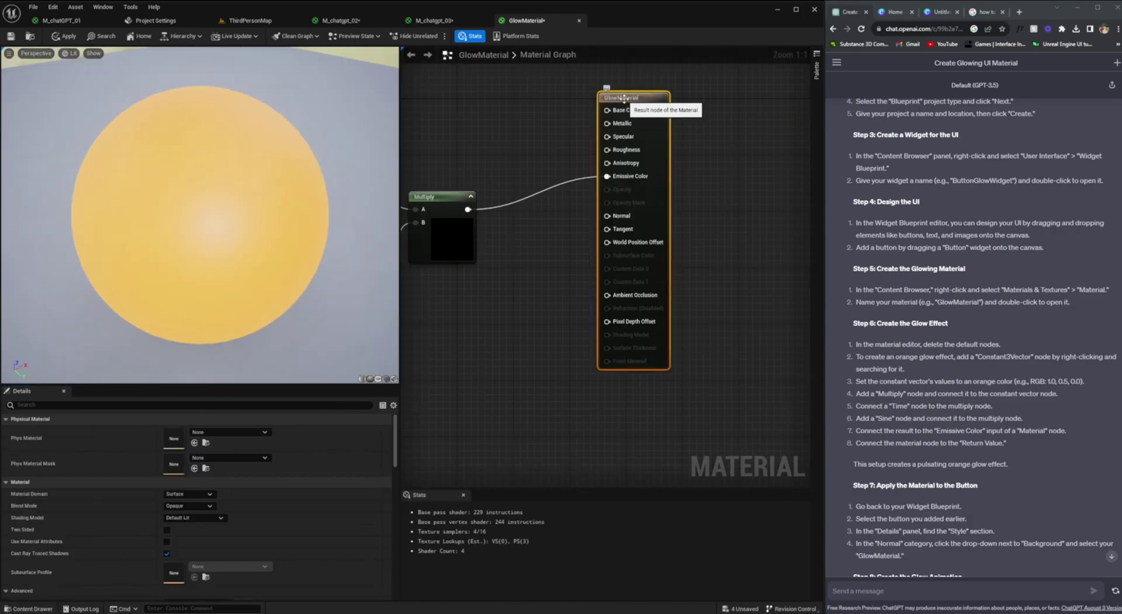
pyautogui.rightClick(758, 342)
pyautogui.write('retu')
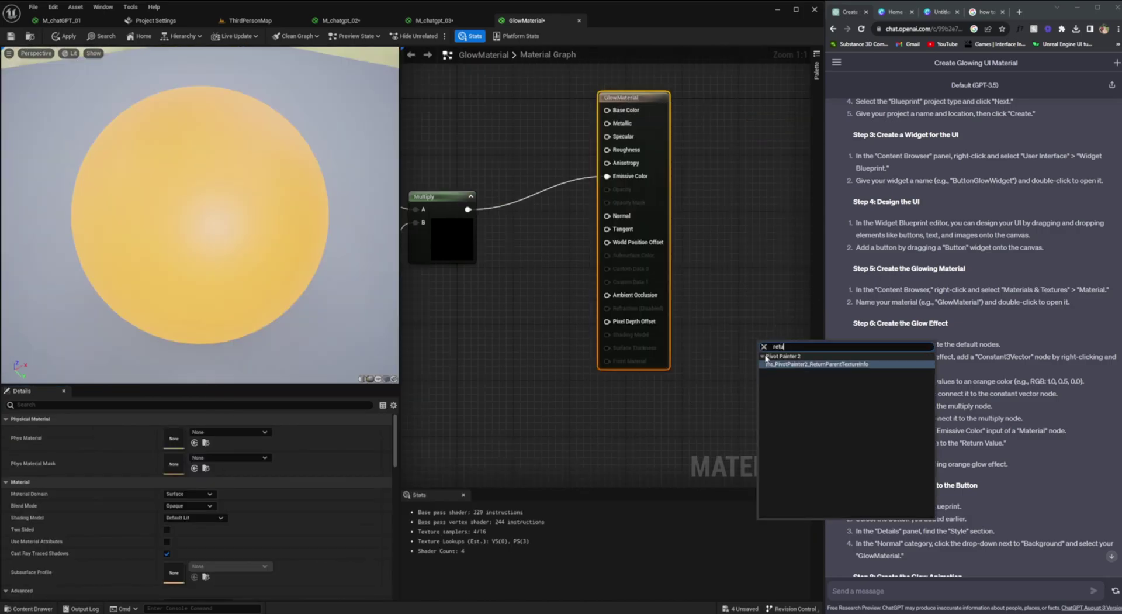
pyautogui.click(724, 300)
pyautogui.click(167, 541)
pyautogui.click(166, 542)
# Set GlowMaterial's material domain to User Interface and place its result node right beside the Multiply node
pyautogui.click(188, 494)
pyautogui.click(186, 536)
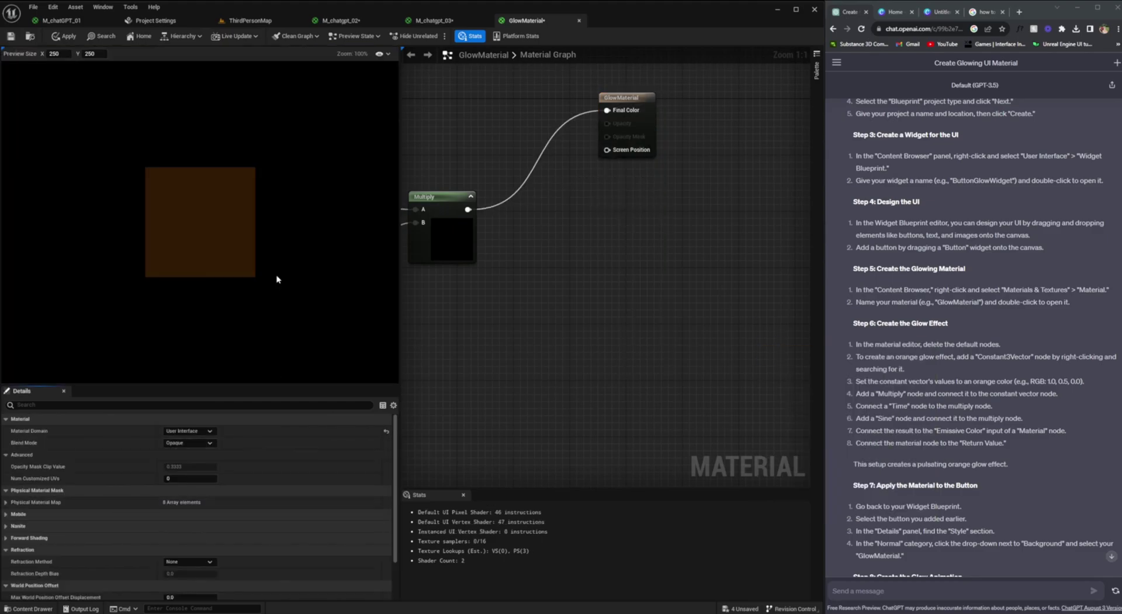
pyautogui.scroll(-1, 521, 287)
pyautogui.moveTo(556, 310); pyautogui.dragTo(718, 353, button='right')
pyautogui.moveTo(771, 162); pyautogui.dragTo(670, 249)
pyautogui.moveTo(556, 200); pyautogui.dragTo(591, 187, button='right')
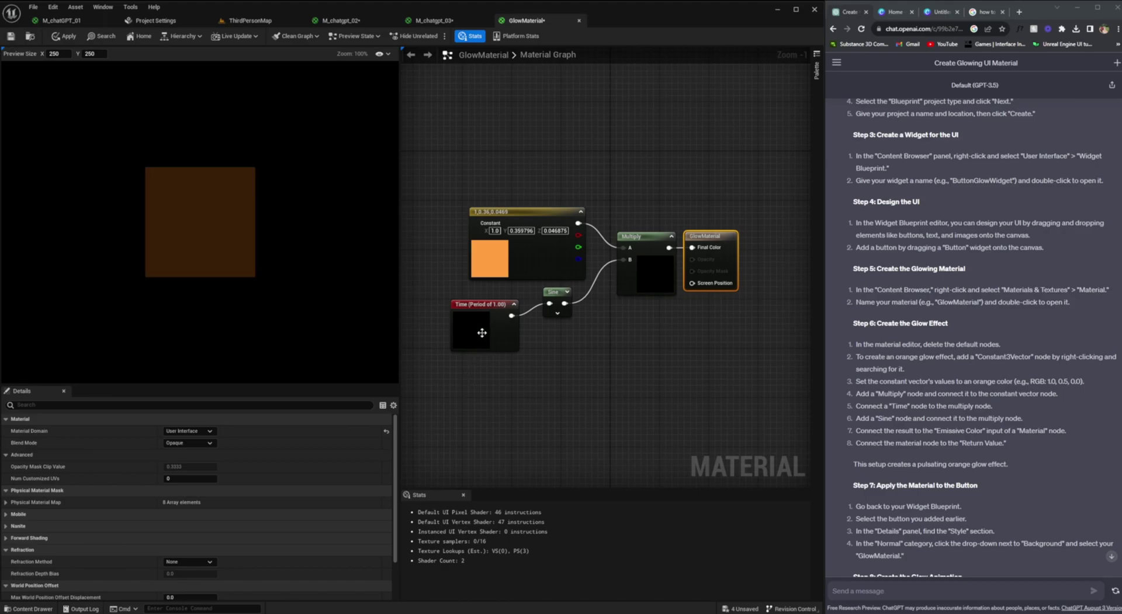
pyautogui.moveTo(400, 368); pyautogui.dragTo(282, 369)
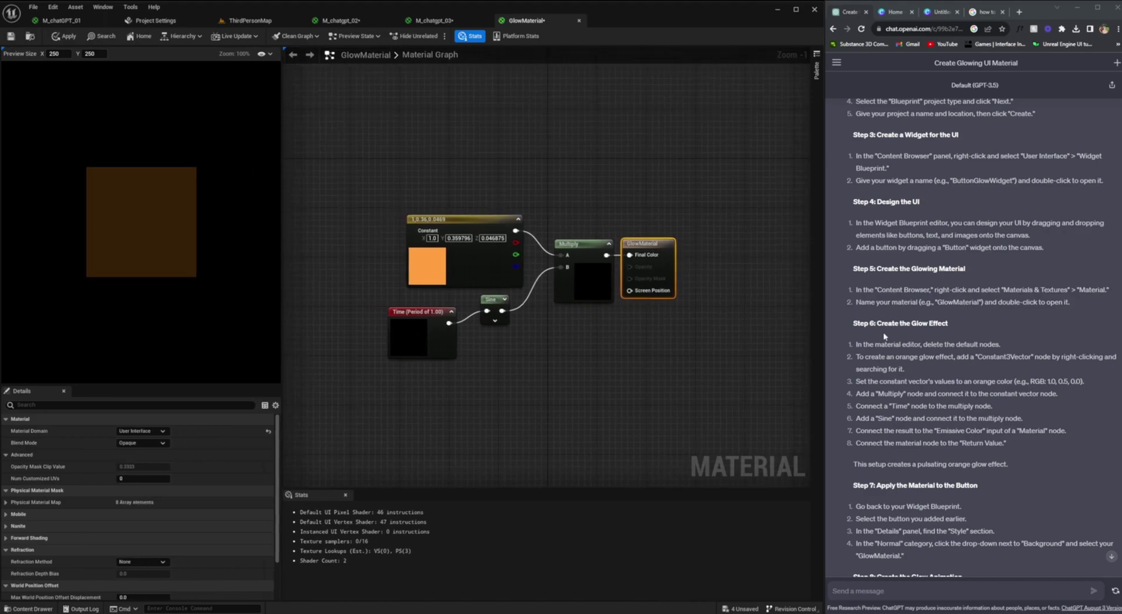
# Check ChatGPT's steps 7 and 8 for using the material on the button, and apply and save GlowMaterial
pyautogui.scroll(-2, 885, 336)
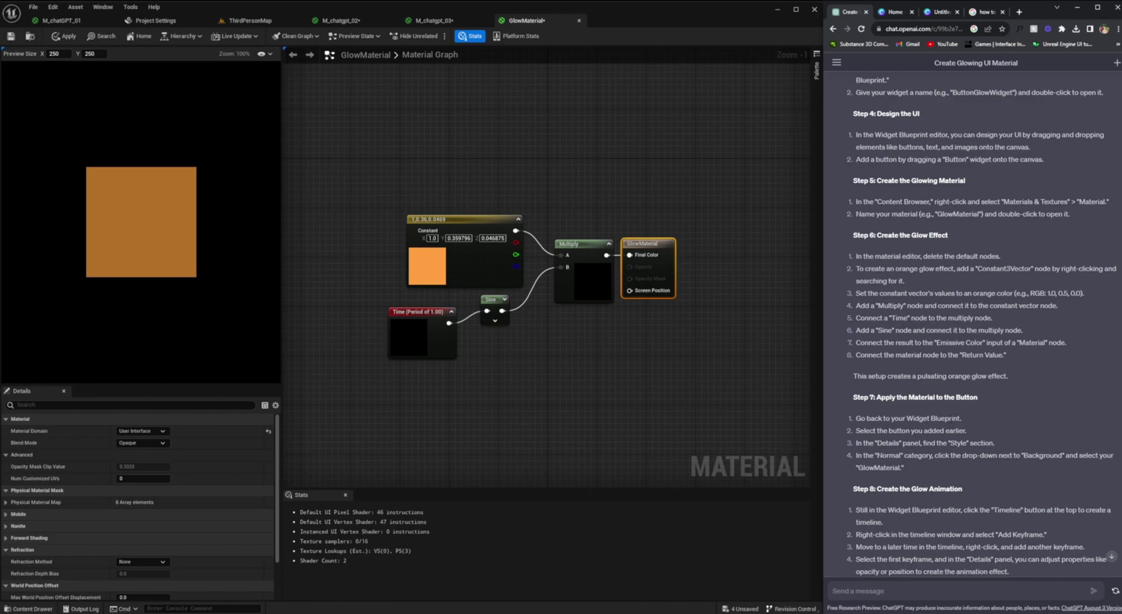
pyautogui.click(958, 425)
pyautogui.scroll(-2, 959, 426)
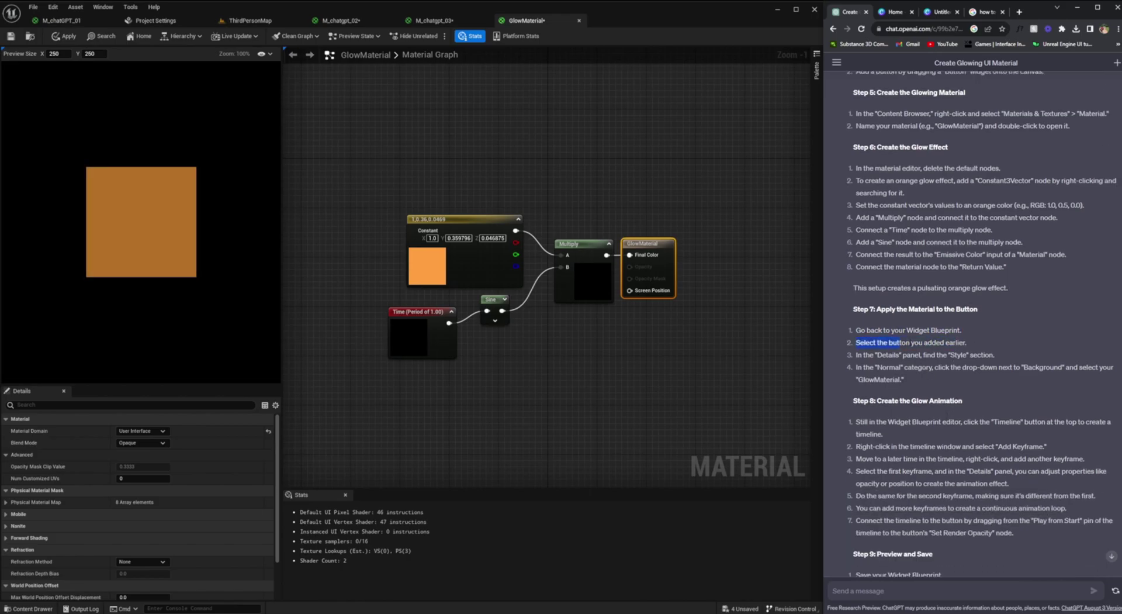
pyautogui.click(55, 37)
pyautogui.click(10, 36)
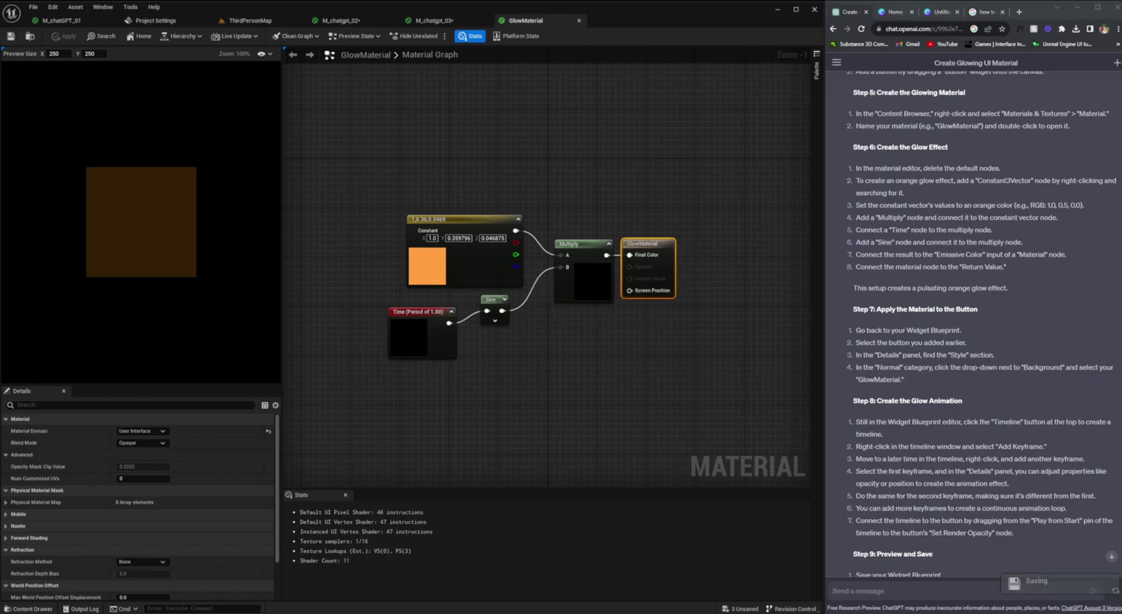
# Following ChatGPT's step 3, create a Widget Blueprint named ButtonGlowWidget in the Content folder and open it
pyautogui.scroll(5, 934, 217)
pyautogui.scroll(1, 982, 339)
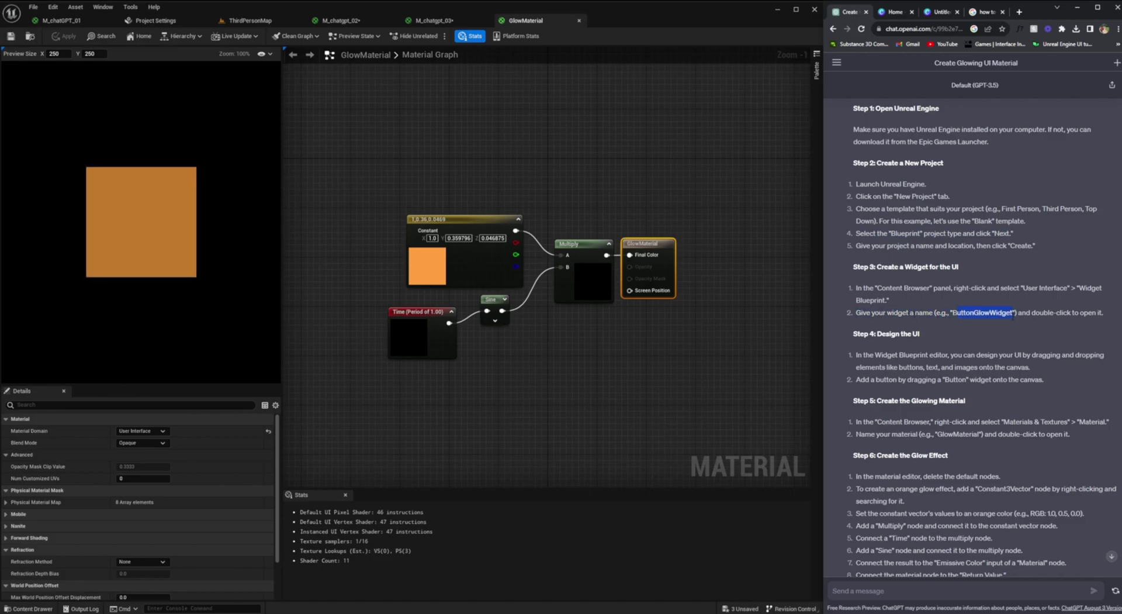
pyautogui.click(250, 20)
pyautogui.rightClick(350, 518)
pyautogui.moveTo(391, 509)
pyautogui.click(503, 590)
pyautogui.click(468, 240)
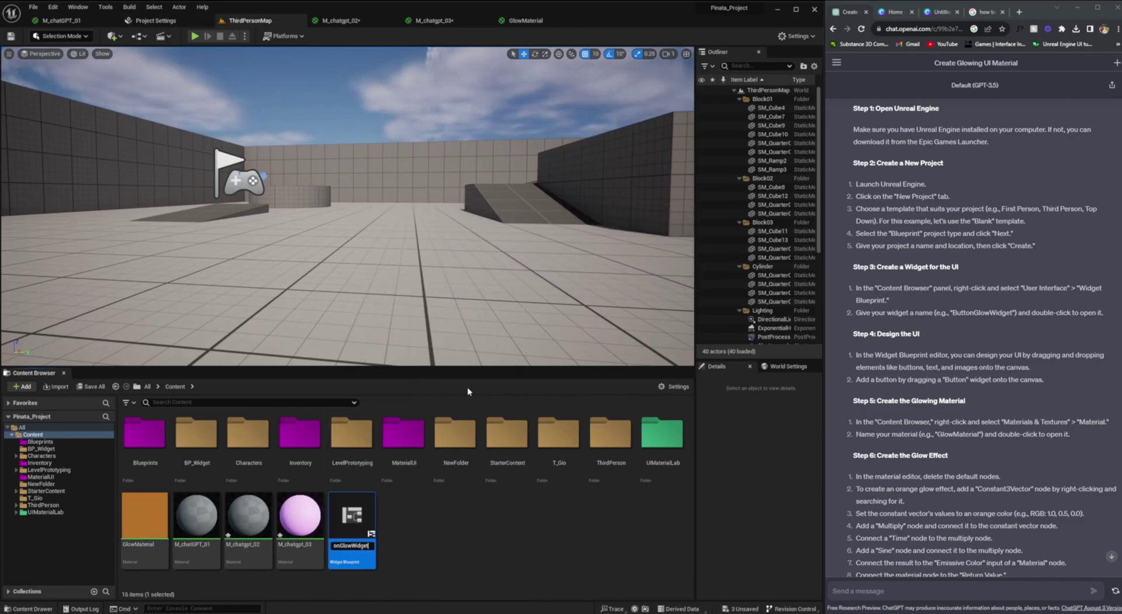
pyautogui.press('Return')
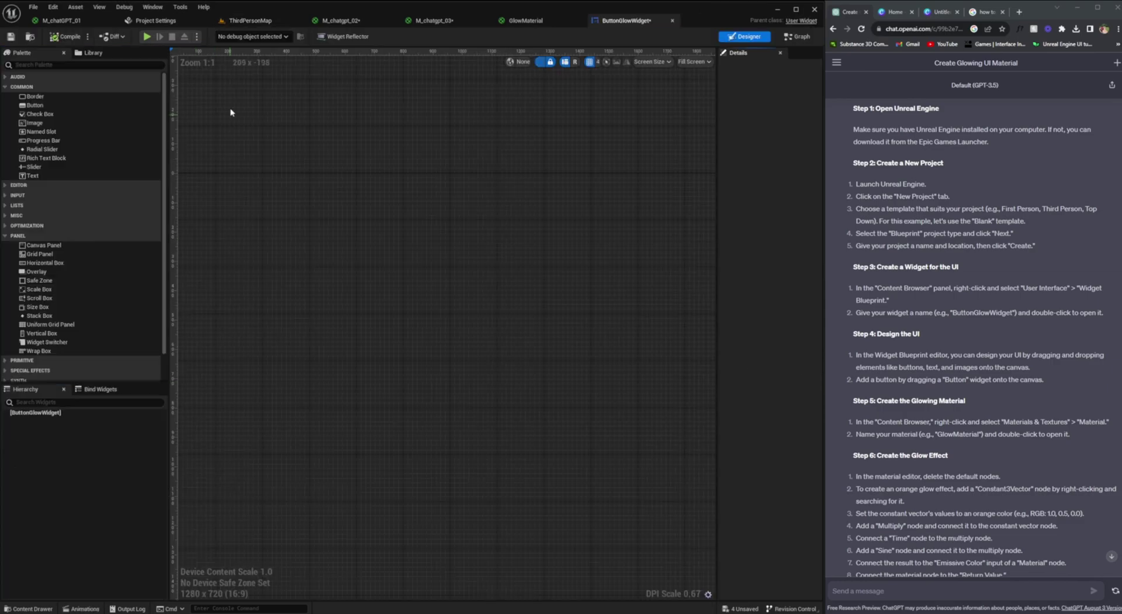
# Add a Canvas Panel containing a Button, and anchor the button to stretch horizontally across the canvas's vertical middle
pyautogui.doubleClick(44, 245)
pyautogui.moveTo(35, 105); pyautogui.dragTo(337, 341)
pyautogui.click(777, 110)
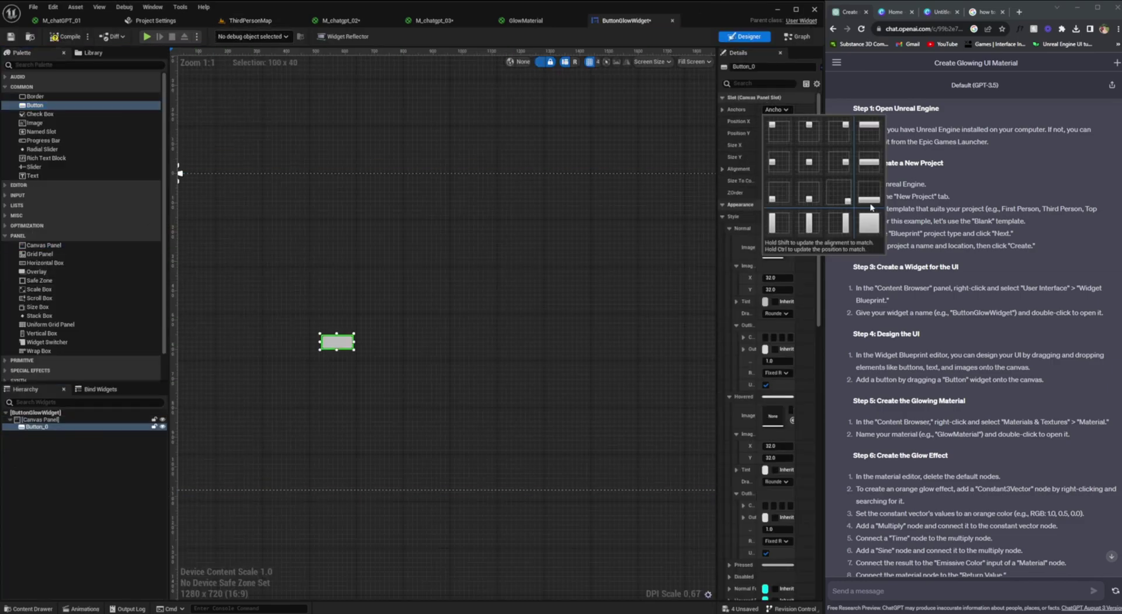
pyautogui.click(874, 157)
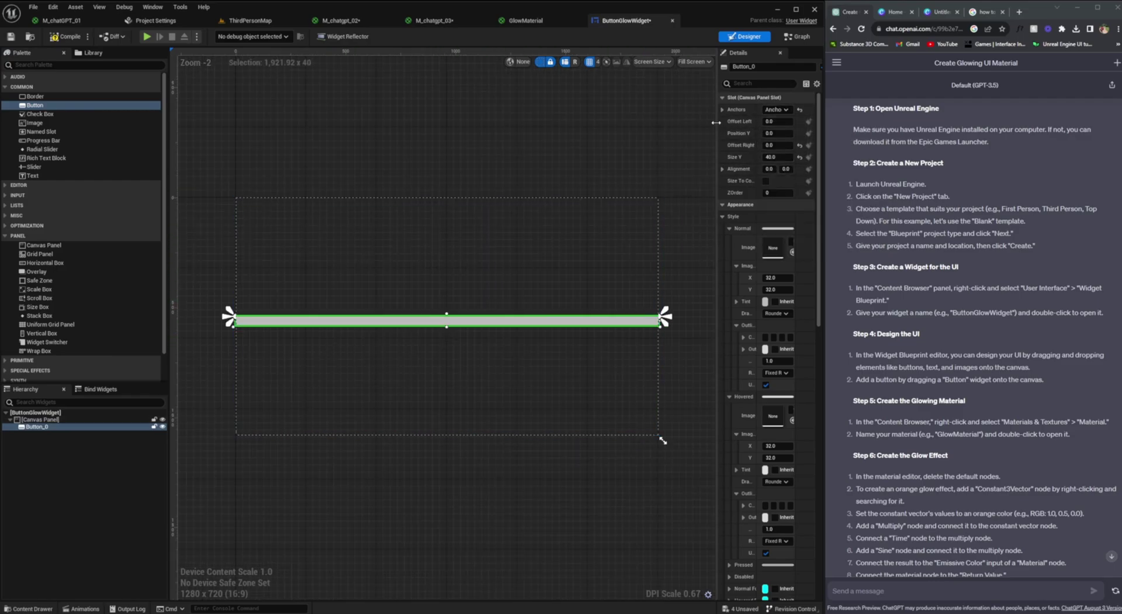
# Choose GlowMaterial as the image for the button's Normal style, following step 7 of ChatGPT's directions
pyautogui.moveTo(718, 129); pyautogui.dragTo(610, 129)
pyautogui.click(40, 419)
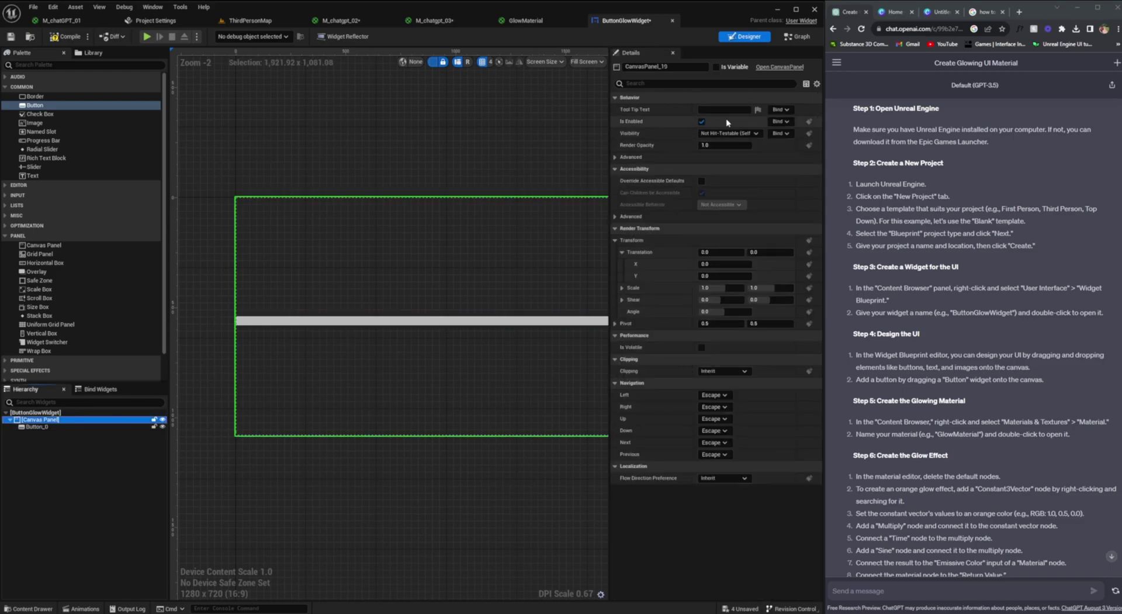
pyautogui.click(53, 427)
pyautogui.scroll(-1, 509, 238)
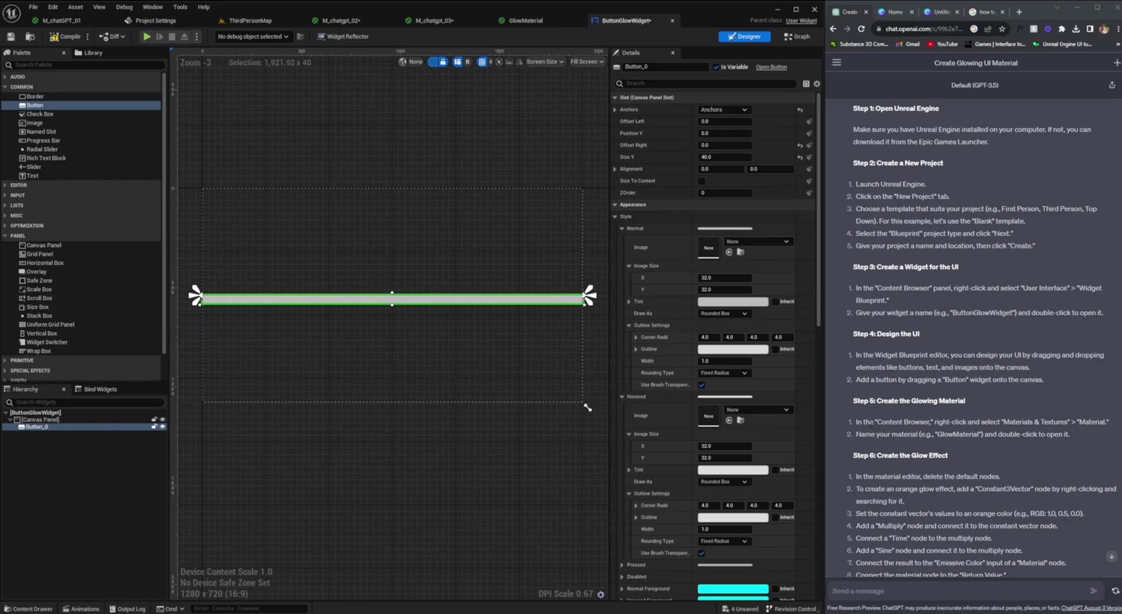
pyautogui.scroll(-4, 905, 415)
pyautogui.moveTo(856, 256); pyautogui.dragTo(895, 286)
pyautogui.scroll(-3, 944, 368)
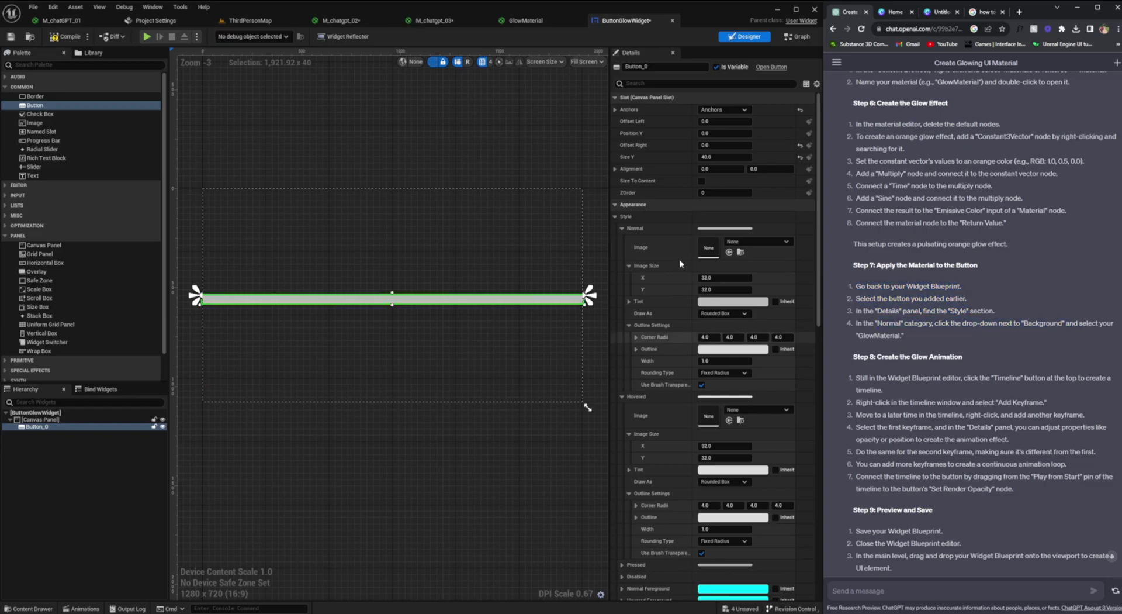
pyautogui.click(758, 241)
pyautogui.write('glow')
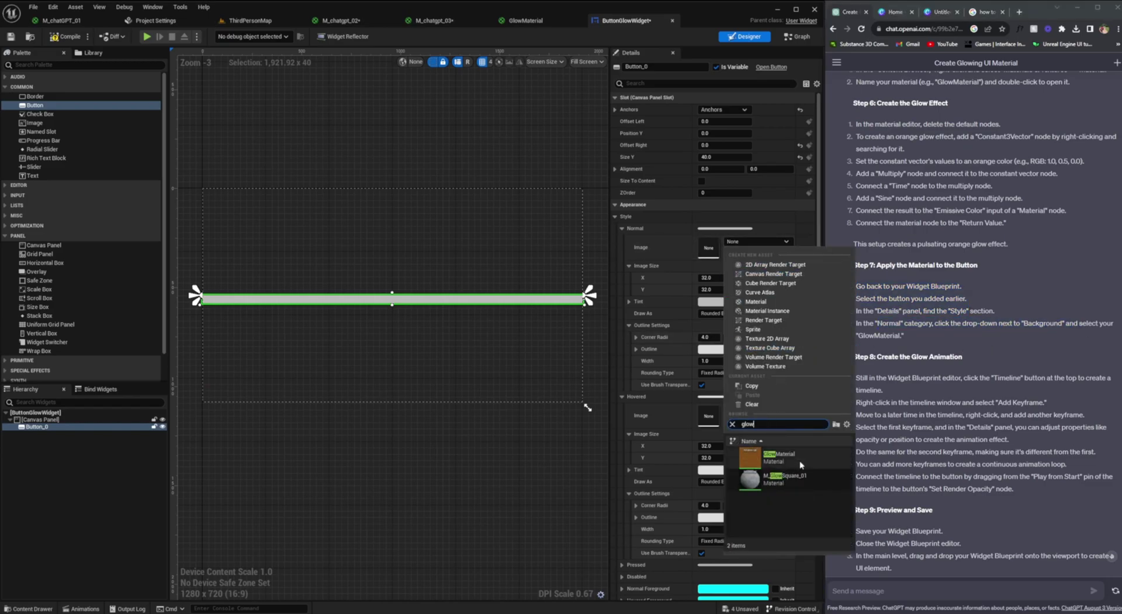